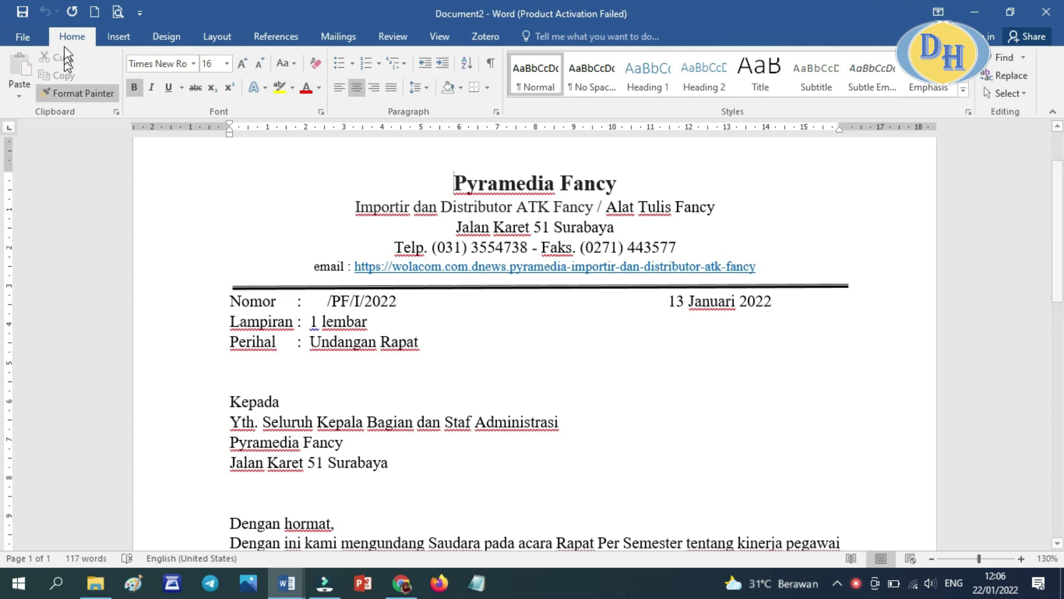
Save the document as a Word file named "SURAT UNDANGAN" in the current UKK folder
{"action": "left_click", "coordinate": [23, 38]}
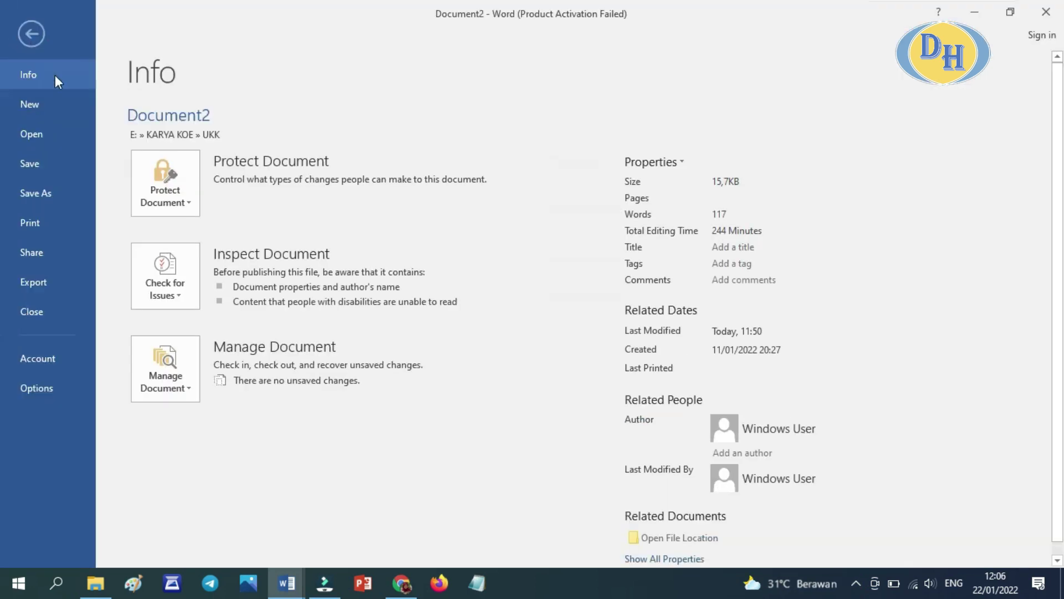
{"action": "left_click", "coordinate": [29, 195]}
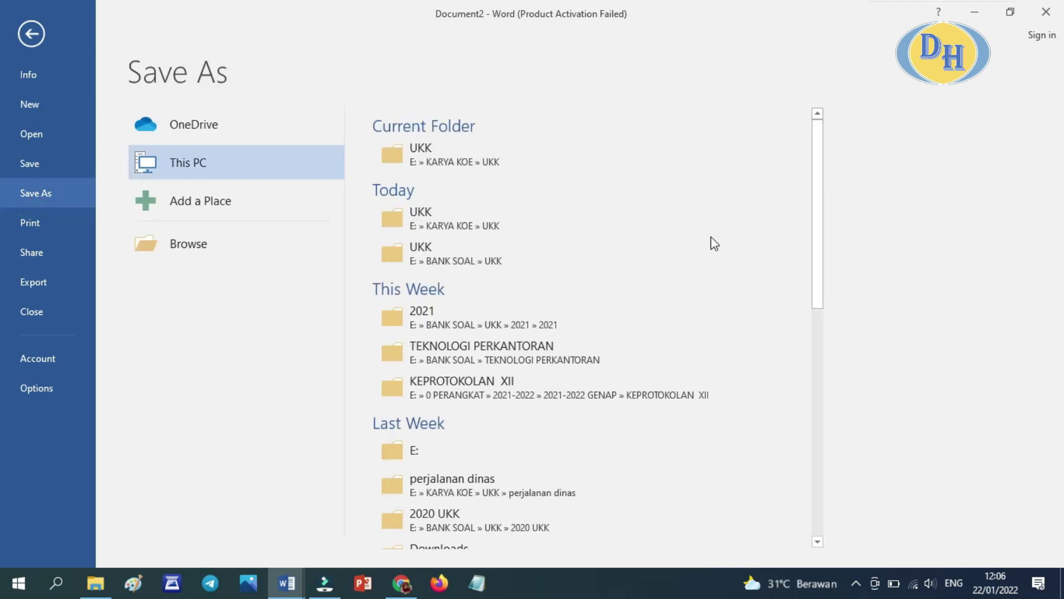
{"action": "left_click", "coordinate": [511, 164]}
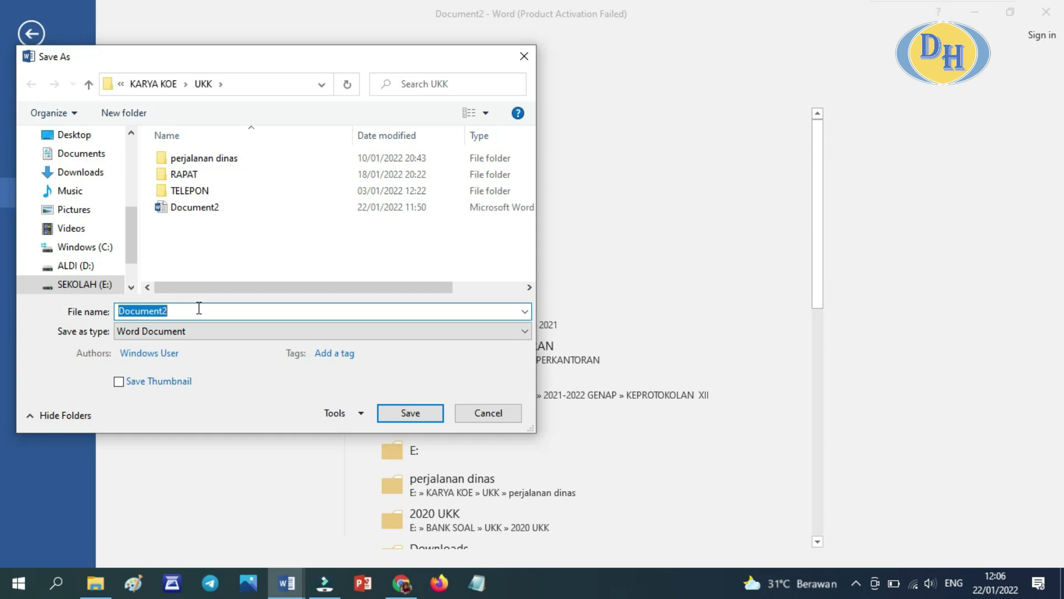
{"action": "type", "text": "SURAT UNDANGAN"}
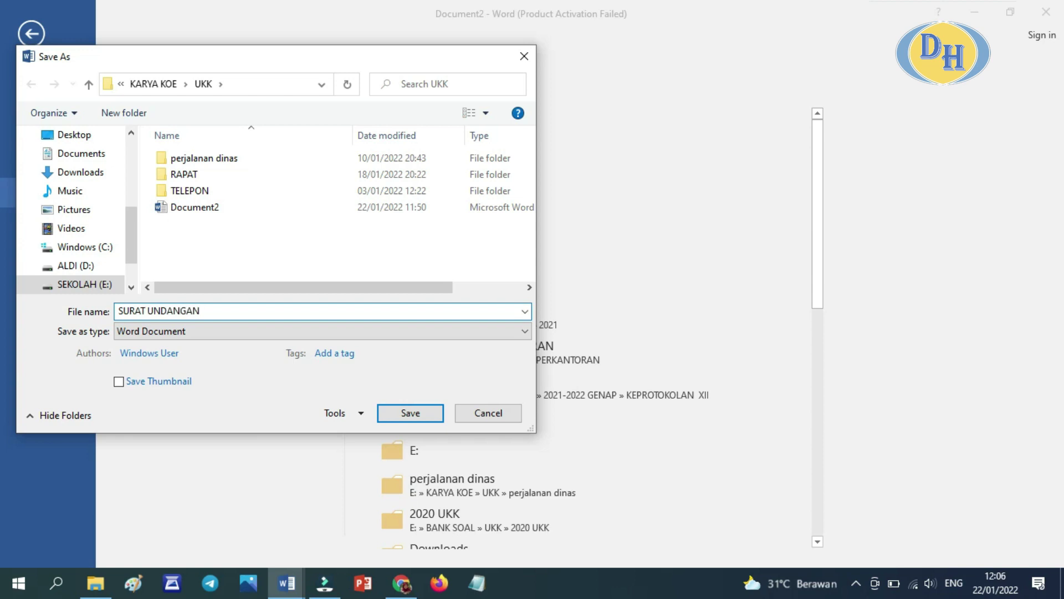
{"action": "left_click", "coordinate": [418, 414]}
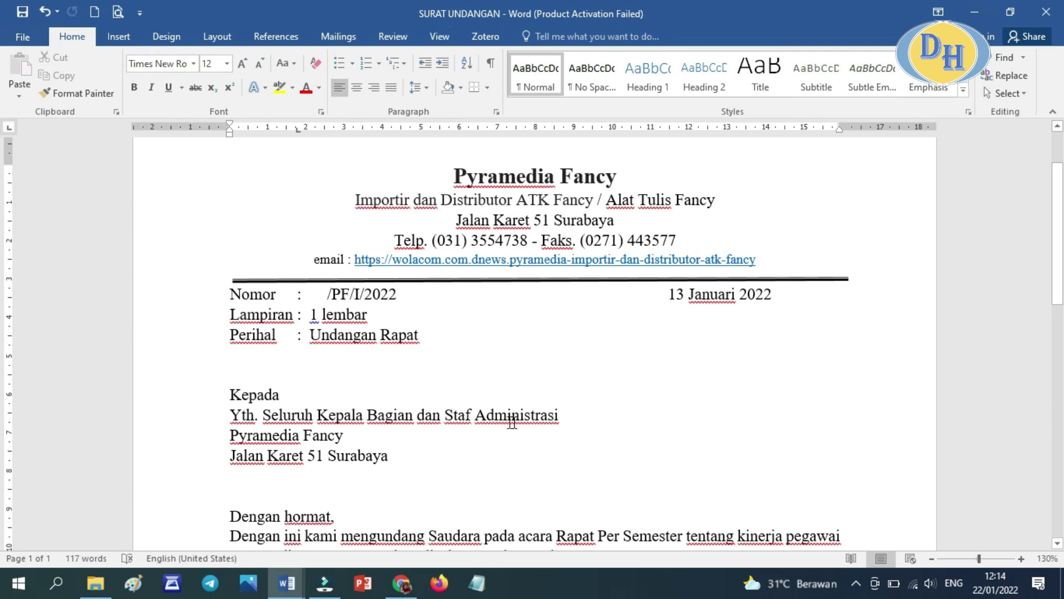
Add "(daftar terlampir)" after "Pyramedia Fancy" in the letter's addressee block
{"action": "left_click", "coordinate": [350, 435]}
{"action": "left_click", "coordinate": [365, 435]}
{"action": "type", "text": "(daftar terlampir)"}
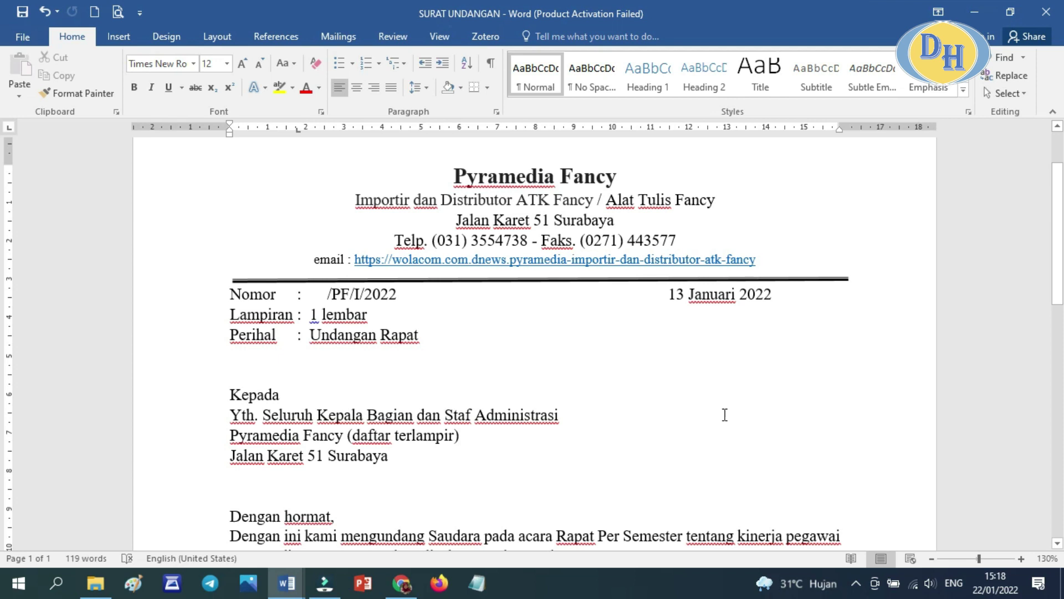
Insert a page break below the "Direktur Utama" signature block to start a second page
{"action": "scroll", "coordinate": [620, 417], "scroll_direction": "down", "scroll_amount": 10}
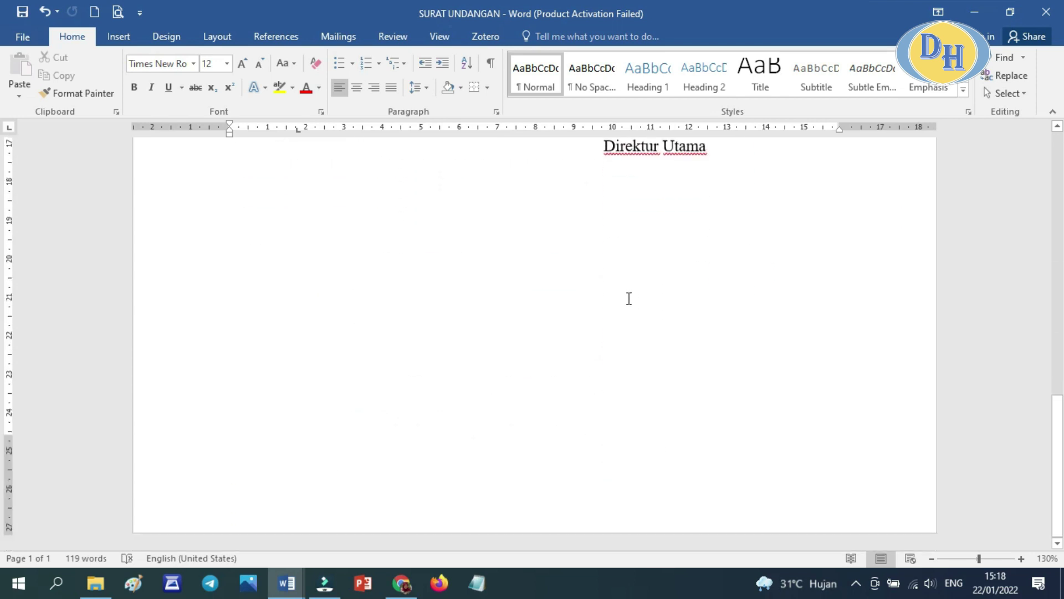
{"action": "left_click", "coordinate": [486, 468]}
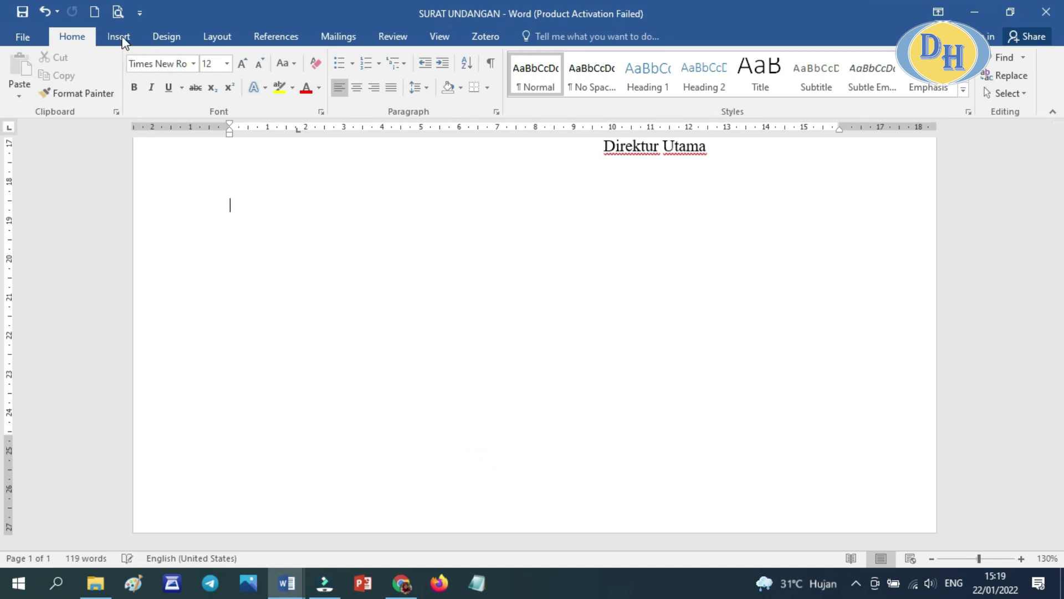
{"action": "key", "text": "Up"}
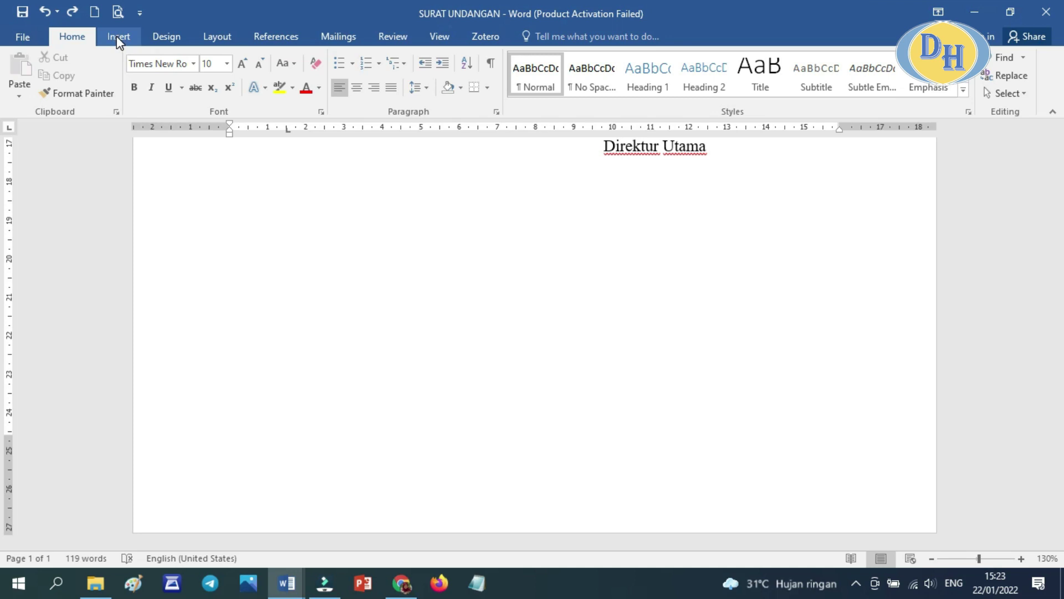
{"action": "left_click", "coordinate": [118, 38]}
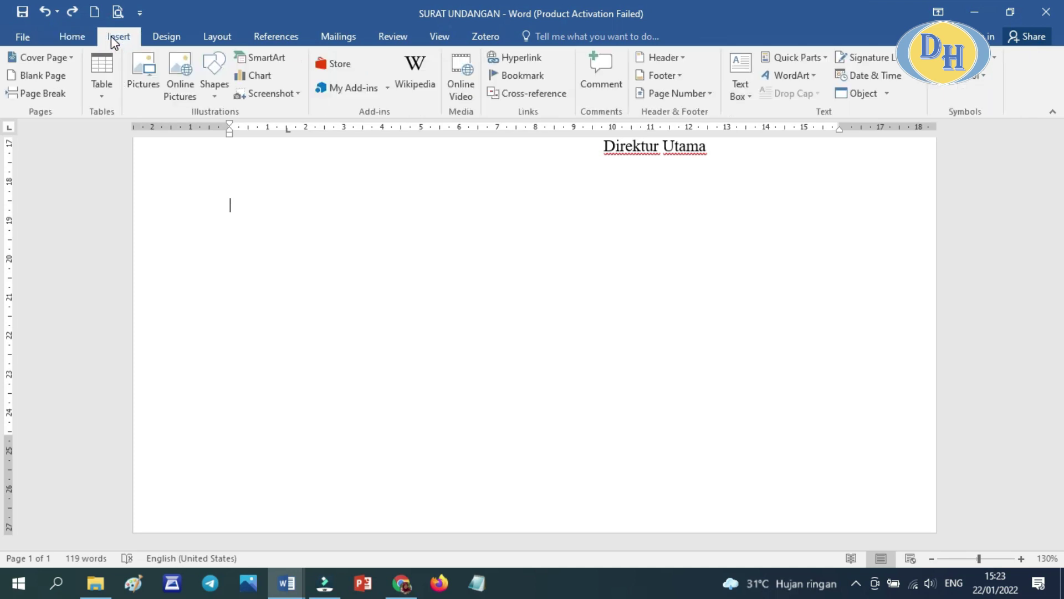
{"action": "left_click", "coordinate": [44, 94]}
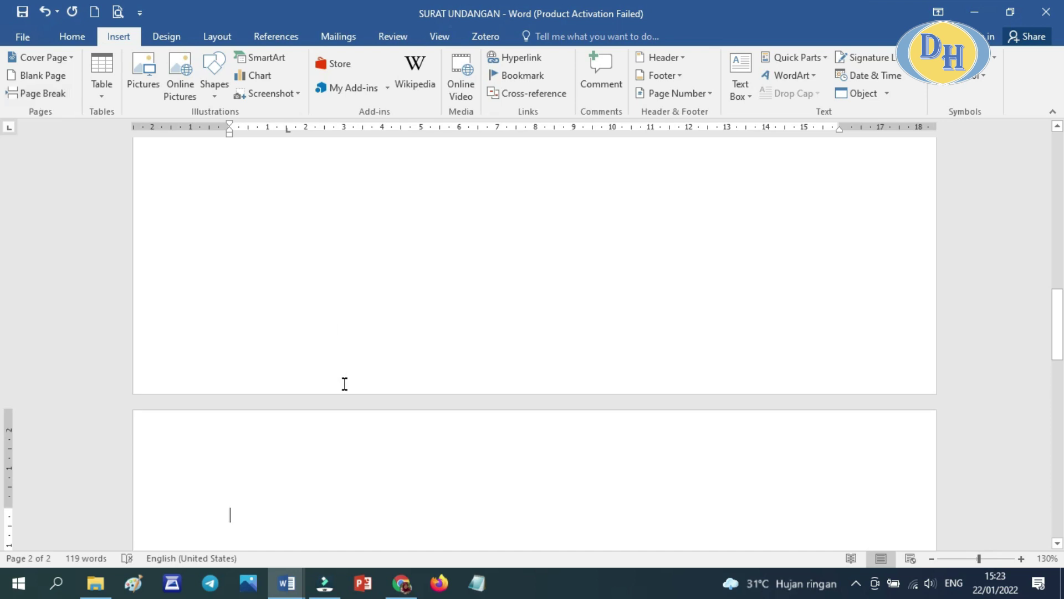
Enter the attachment heading "Lampiran Surat Undangan Rapat" at the start of the second page
{"action": "scroll", "coordinate": [333, 405], "scroll_direction": "down", "scroll_amount": 2}
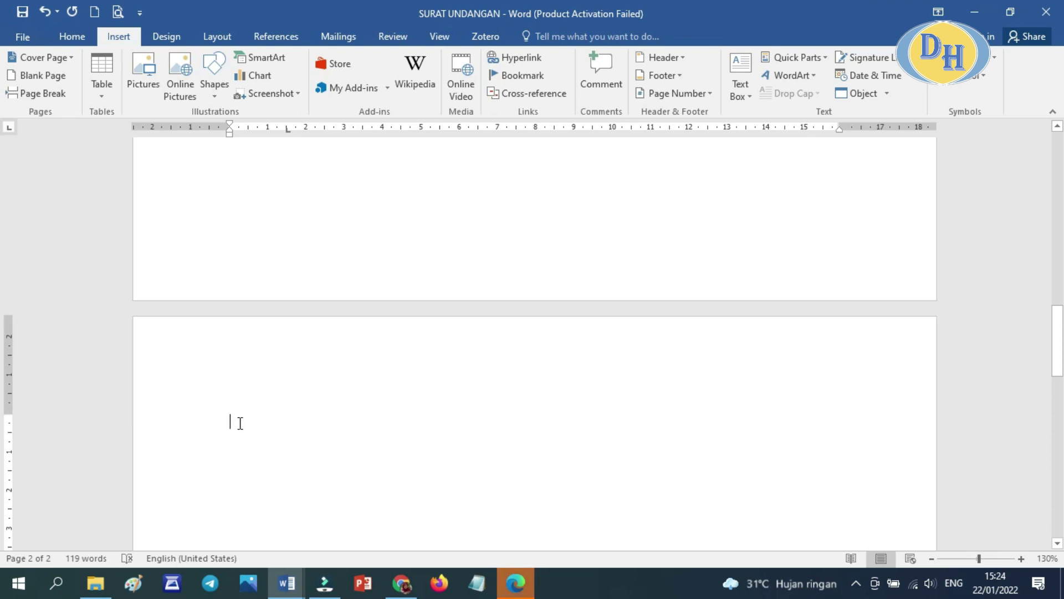
{"action": "type", "text": "Lampiran S"}
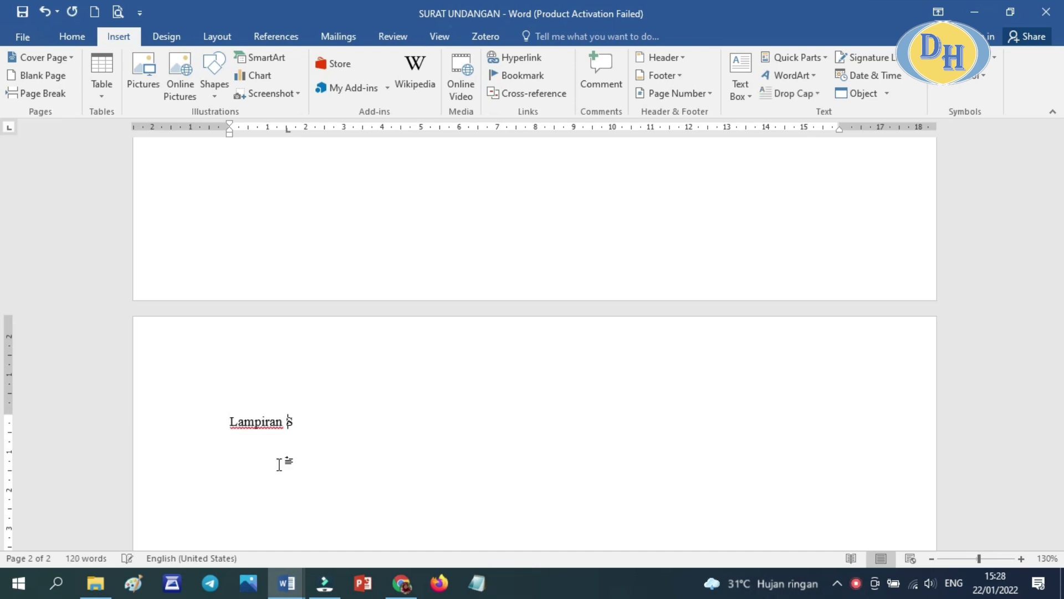
{"action": "type", "text": "urat Undangan Rapat"}
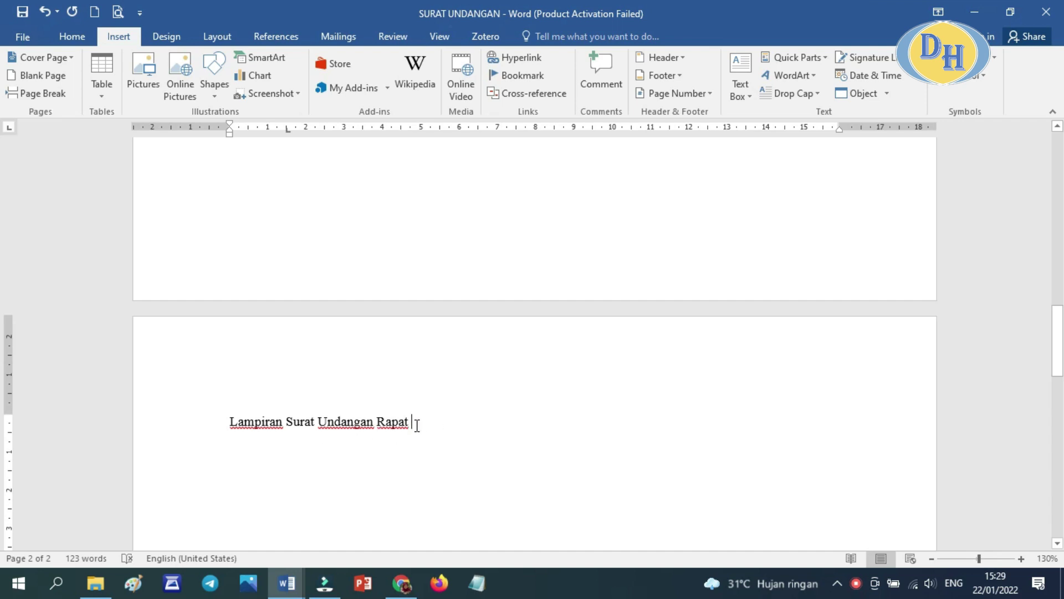
Copy "Per Semester tentang kinerja pegawai Pyramedia Fancy" from the Acara line and paste it after the attachment heading, merging its formatting
{"action": "scroll", "coordinate": [417, 425], "scroll_direction": "up", "scroll_amount": 15}
{"action": "scroll", "coordinate": [533, 506], "scroll_direction": "down", "scroll_amount": 3}
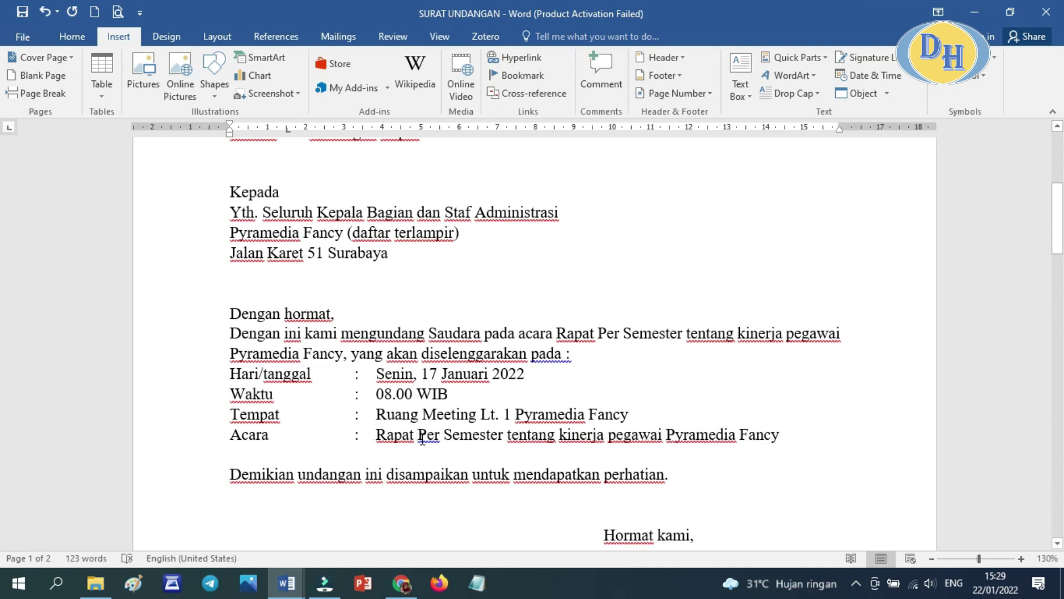
{"action": "left_click_drag", "start_coordinate": [421, 435], "coordinate": [765, 434]}
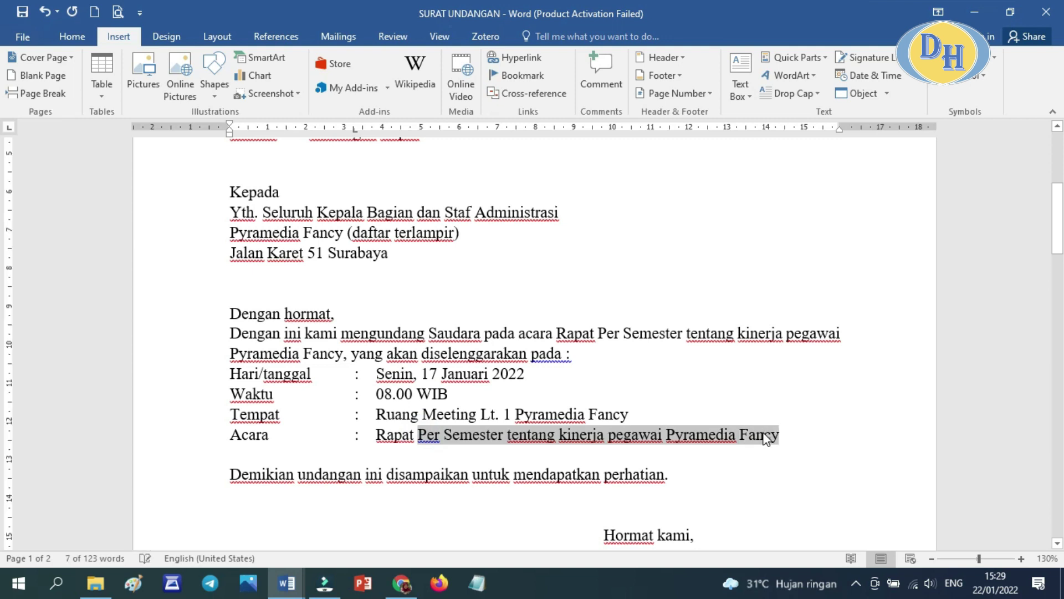
{"action": "right_click", "coordinate": [768, 438]}
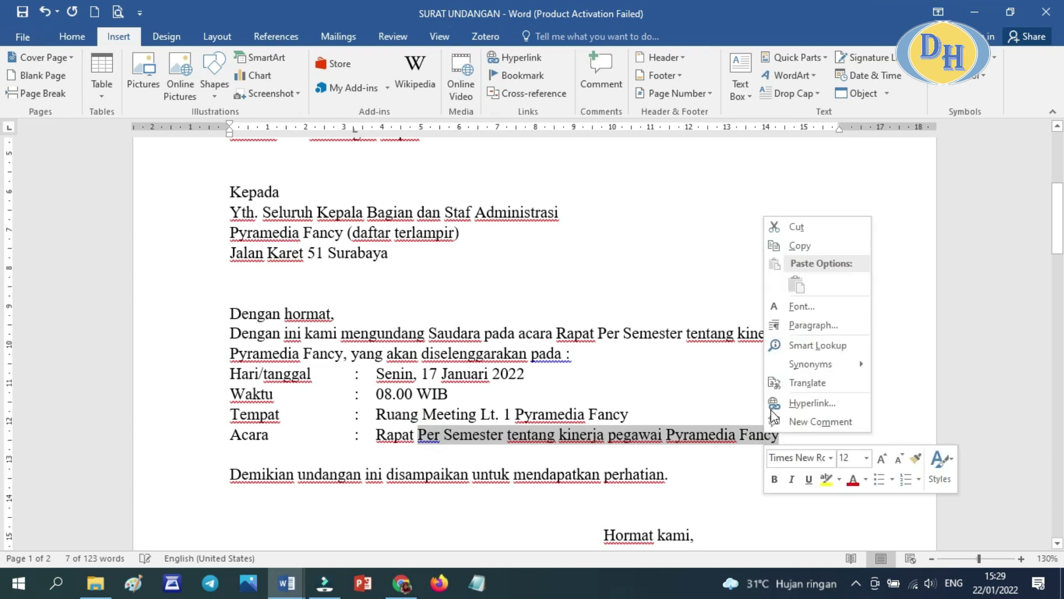
{"action": "left_click", "coordinate": [802, 250]}
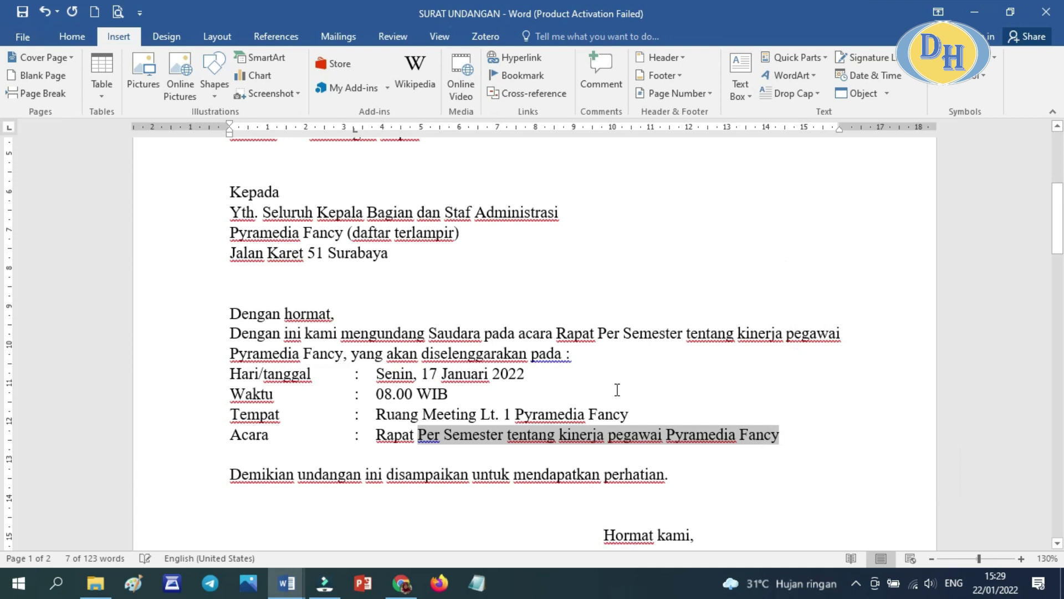
{"action": "scroll", "coordinate": [487, 332], "scroll_direction": "down", "scroll_amount": 10}
{"action": "left_click", "coordinate": [434, 235]}
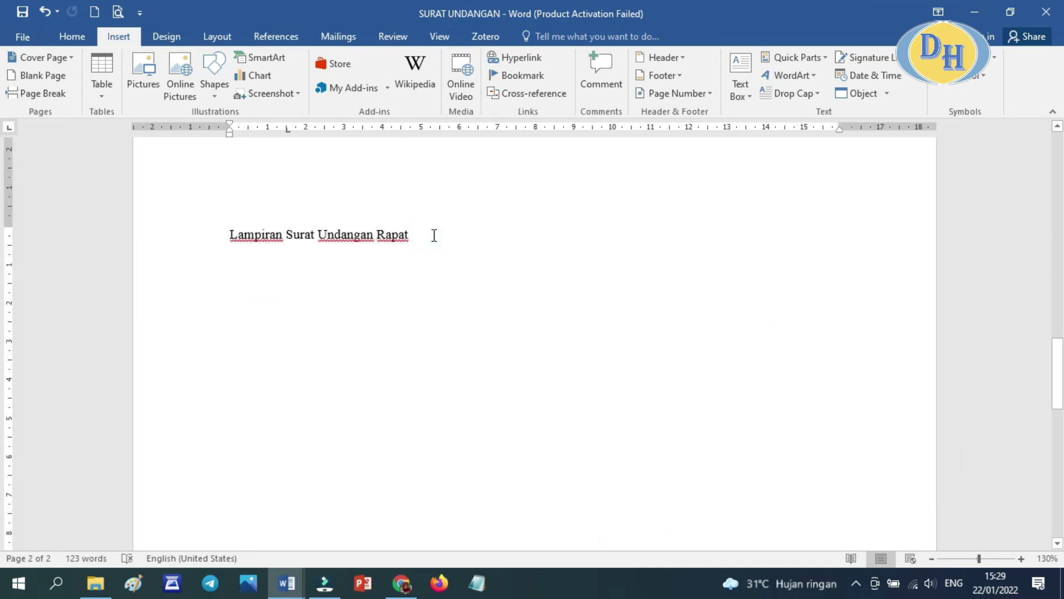
{"action": "right_click", "coordinate": [434, 235]}
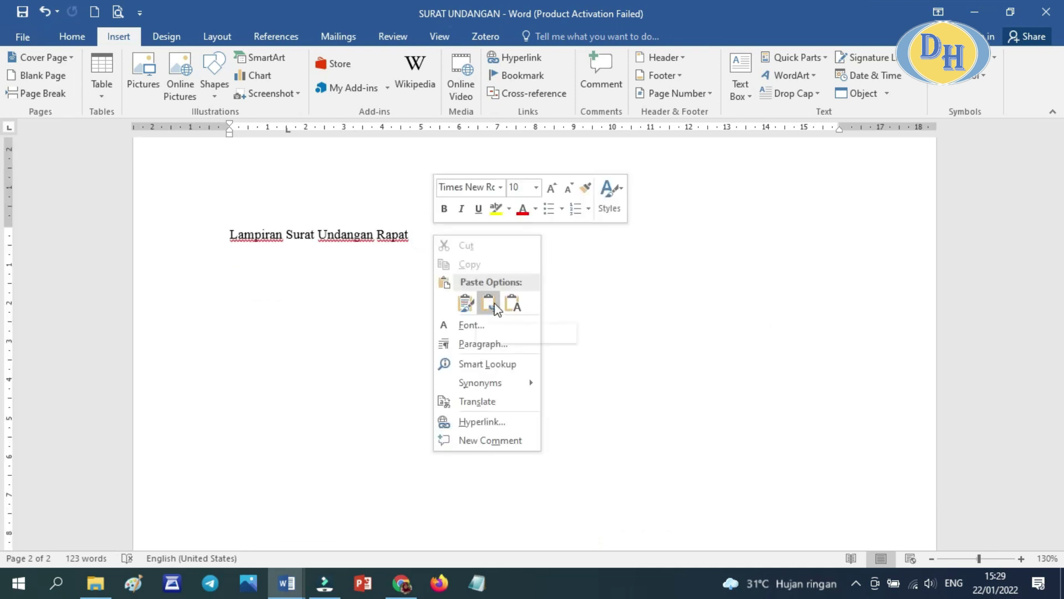
{"action": "left_click", "coordinate": [486, 304]}
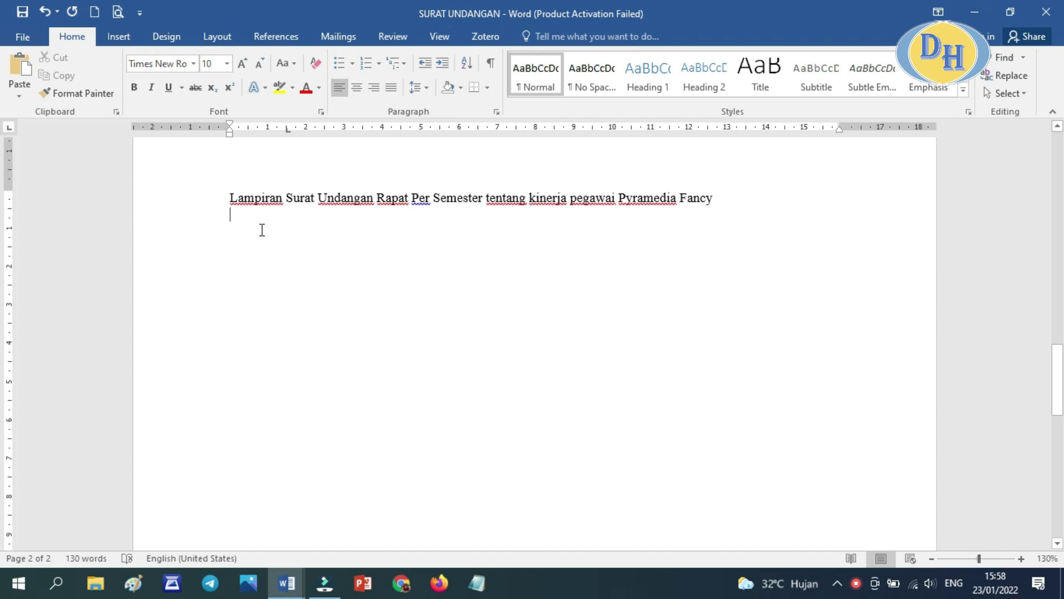
Copy the letter's Nomor and date line and paste it below the attachment heading with merged formatting
{"action": "scroll", "coordinate": [262, 229], "scroll_direction": "up", "scroll_amount": 10}
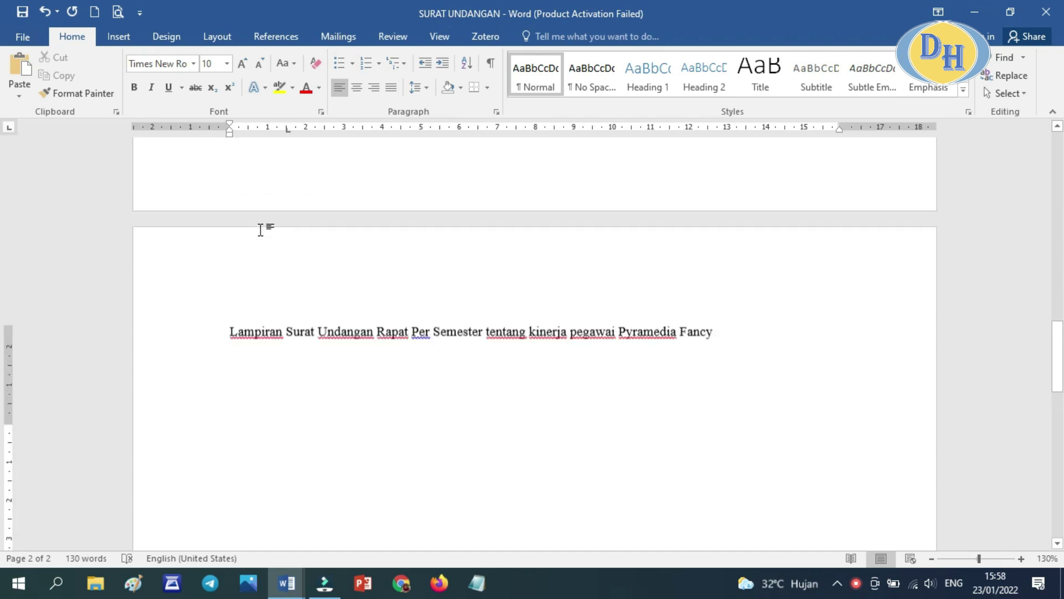
{"action": "scroll", "coordinate": [262, 229], "scroll_direction": "up", "scroll_amount": 10}
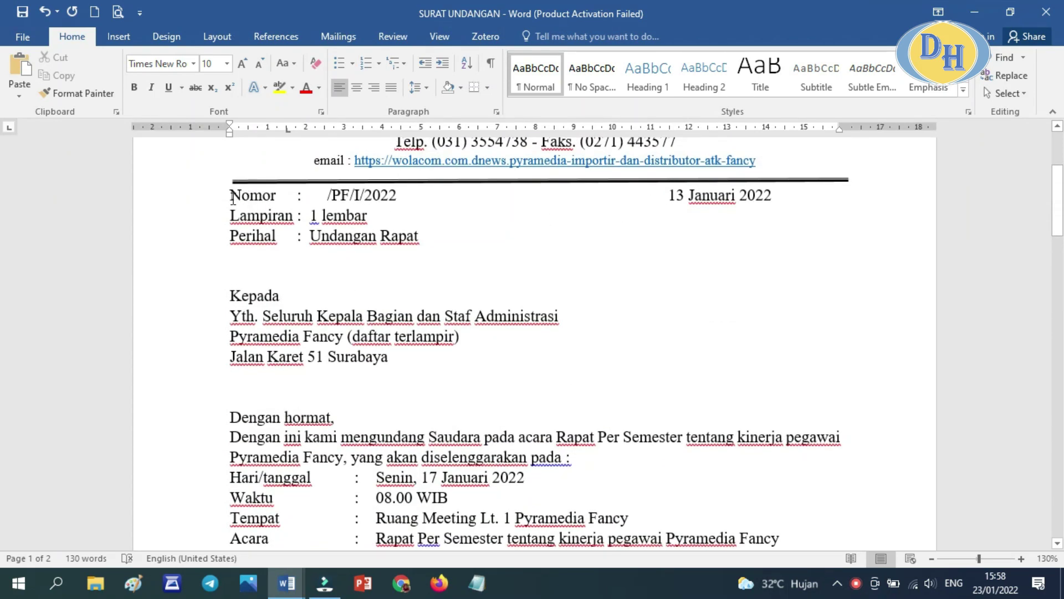
{"action": "left_click_drag", "start_coordinate": [229, 196], "coordinate": [776, 200]}
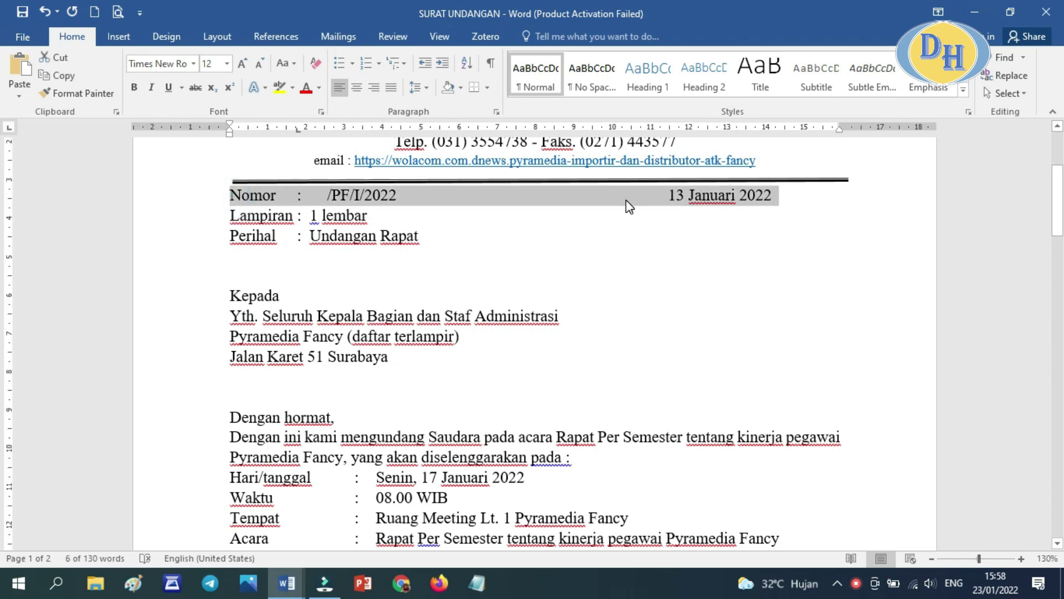
{"action": "right_click", "coordinate": [628, 206]}
{"action": "left_click", "coordinate": [664, 227]}
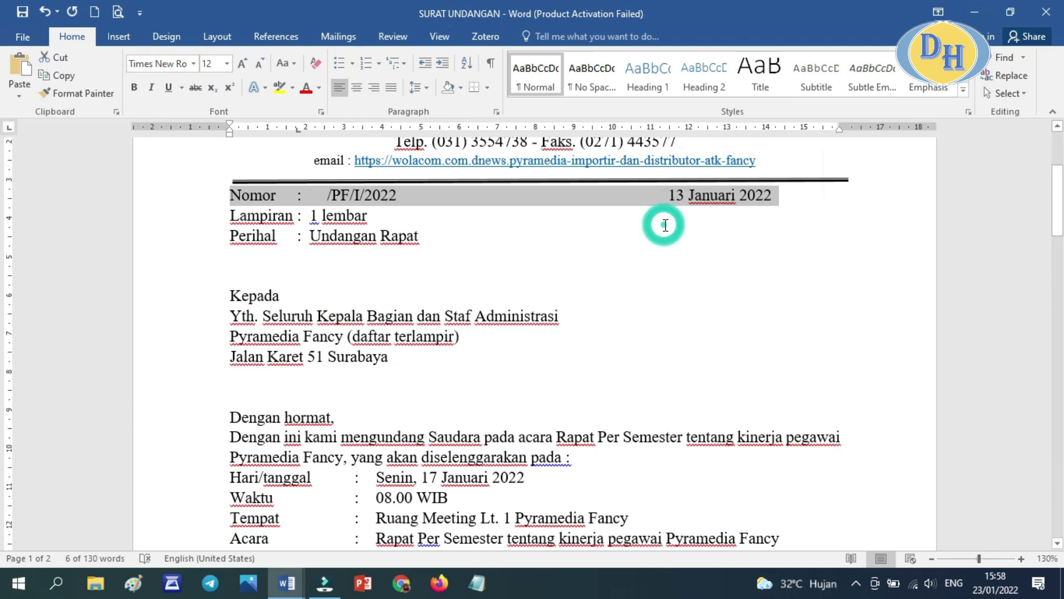
{"action": "scroll", "coordinate": [665, 227], "scroll_direction": "down", "scroll_amount": 10}
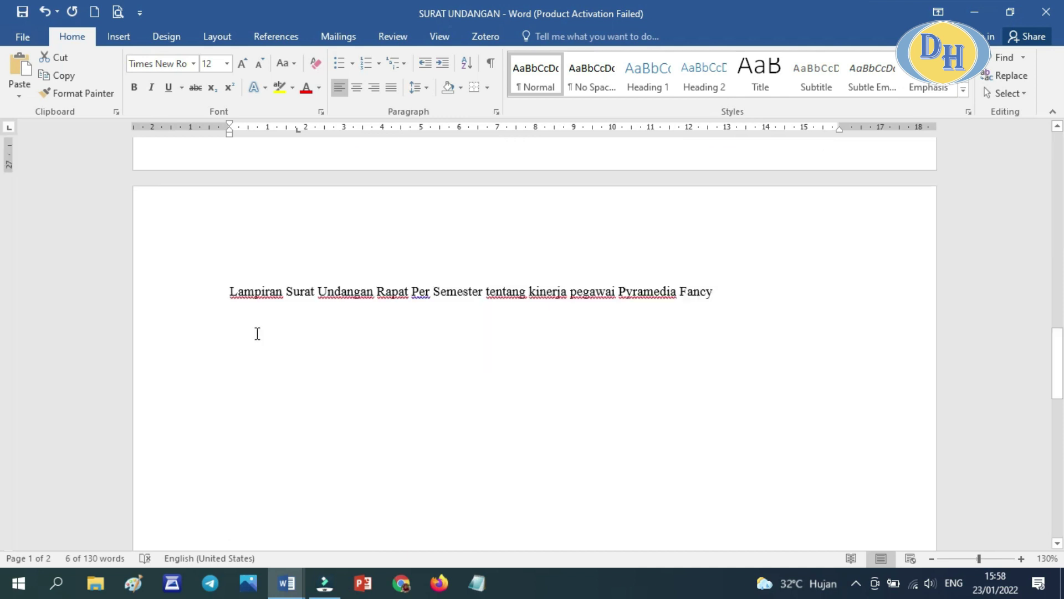
{"action": "right_click", "coordinate": [249, 308]}
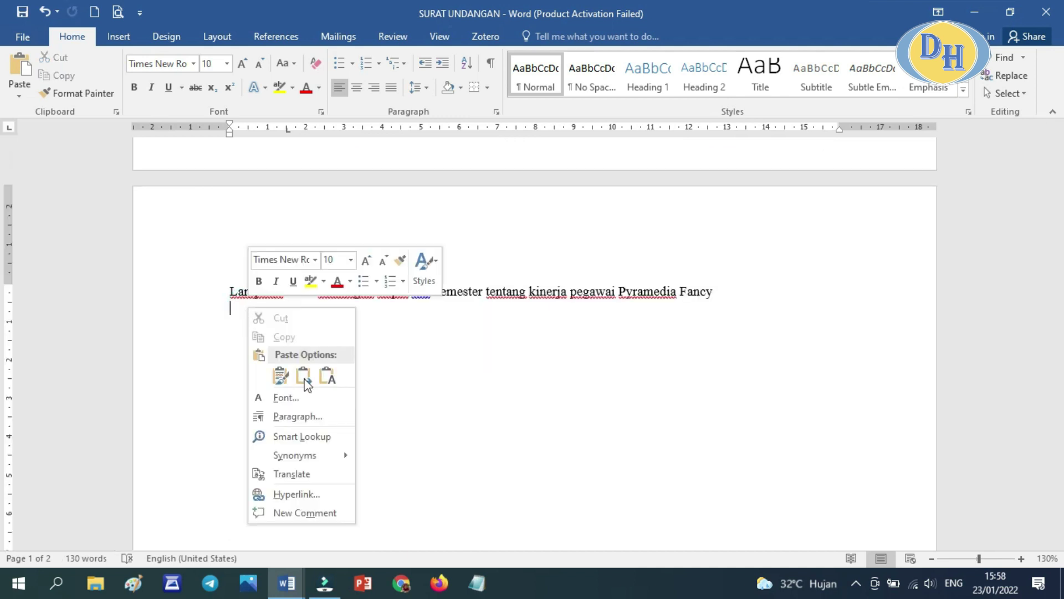
{"action": "left_click", "coordinate": [307, 379]}
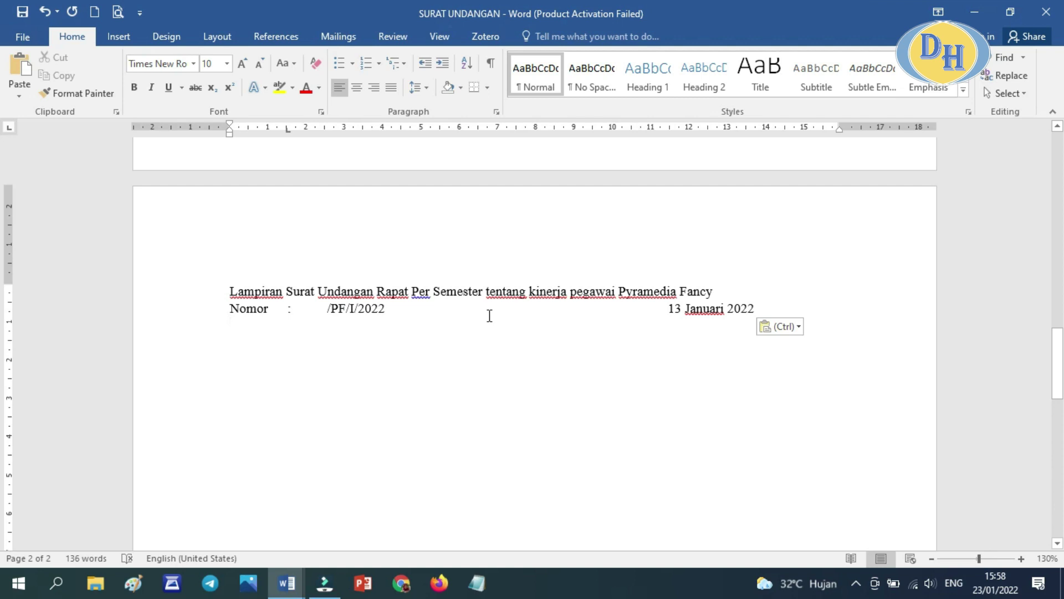
Move the attachment's date to its own line under Nomor, label it "Tanggal :", and add blank lines below
{"action": "left_click_drag", "start_coordinate": [399, 308], "coordinate": [667, 308]}
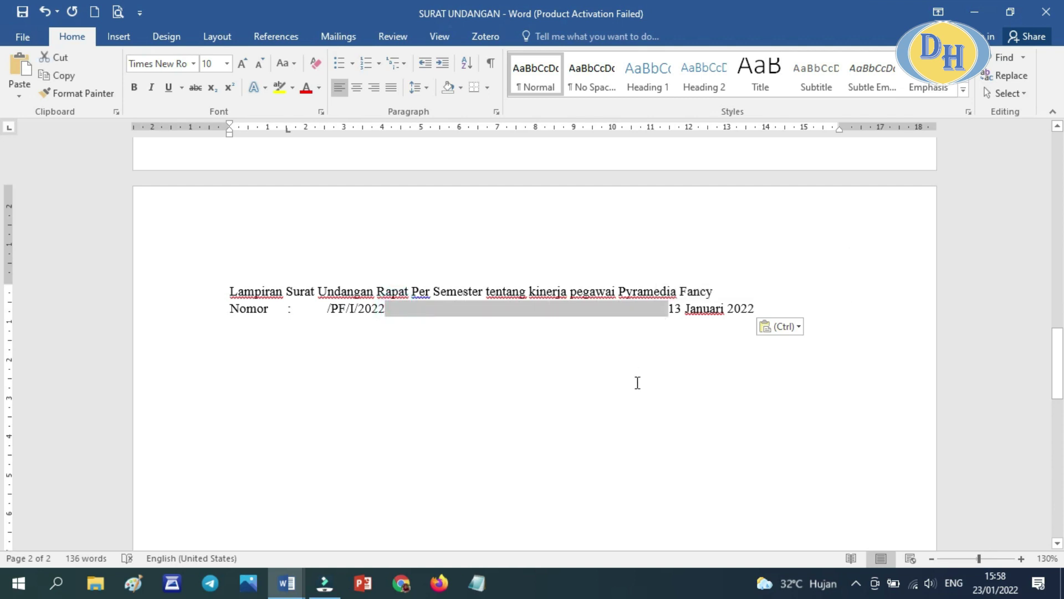
{"action": "key", "text": "Return"}
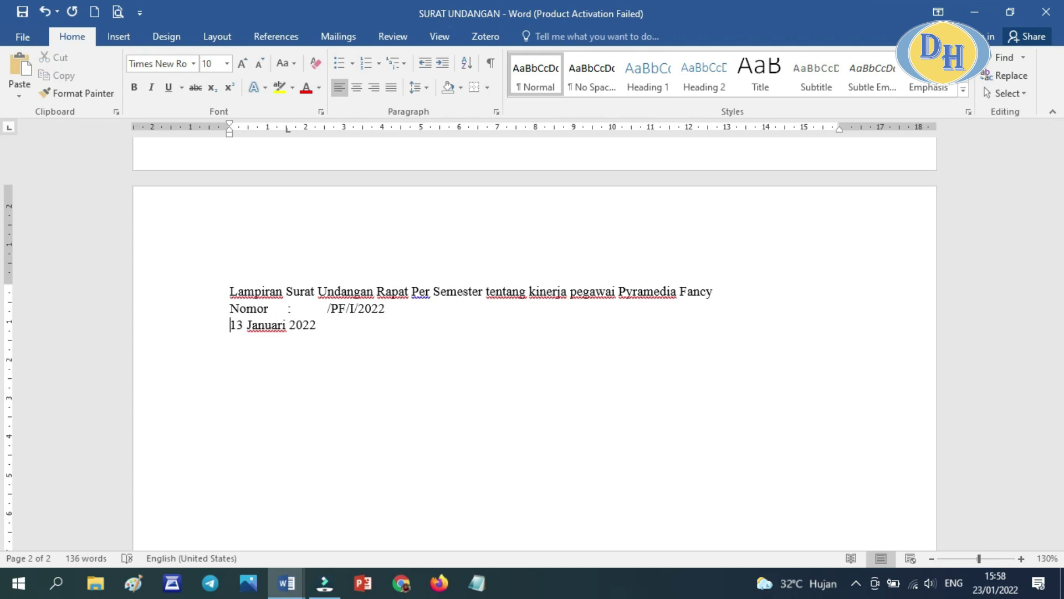
{"action": "key", "text": "Caps_Lock"}
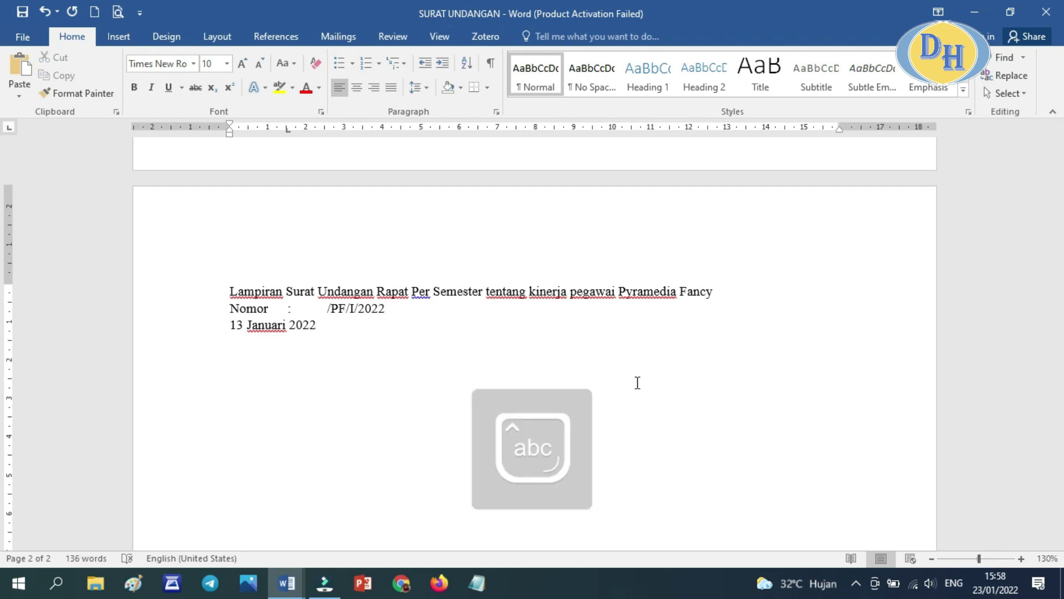
{"action": "type", "text": "tanggal"}
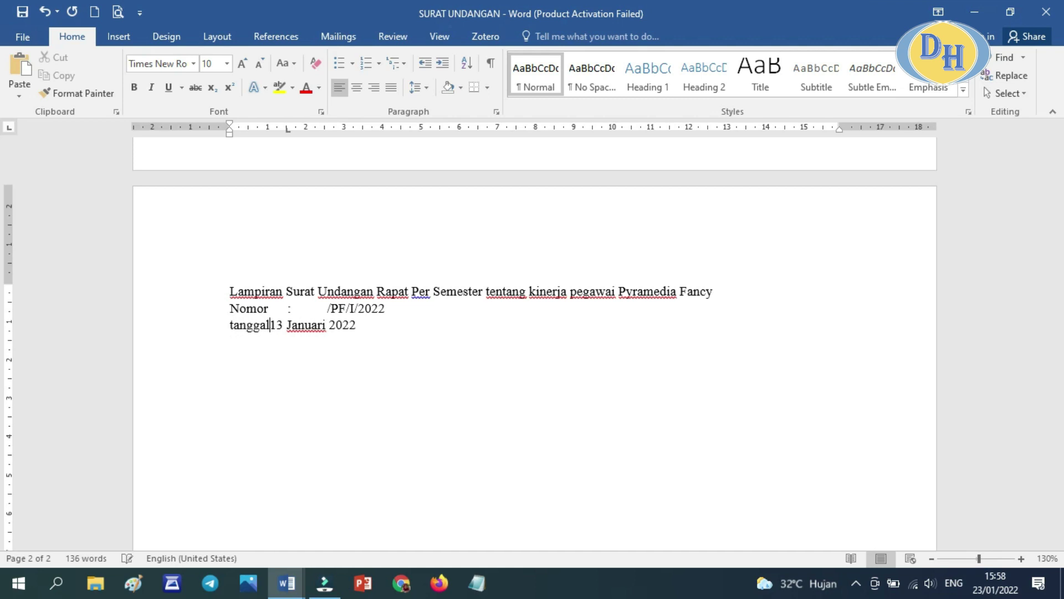
{"action": "key", "text": "Tab"}
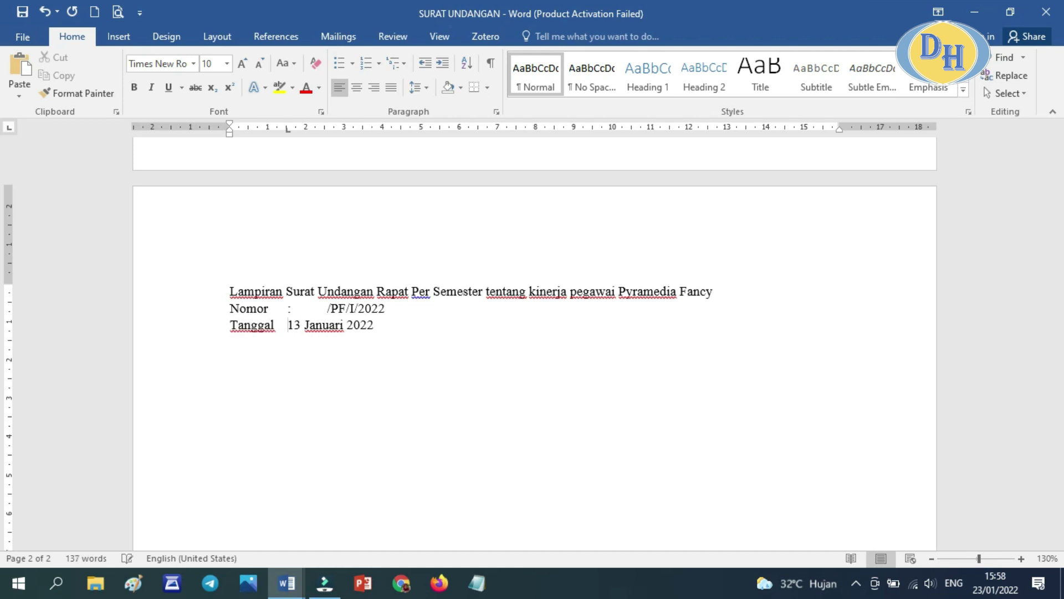
{"action": "type", "text": ":"}
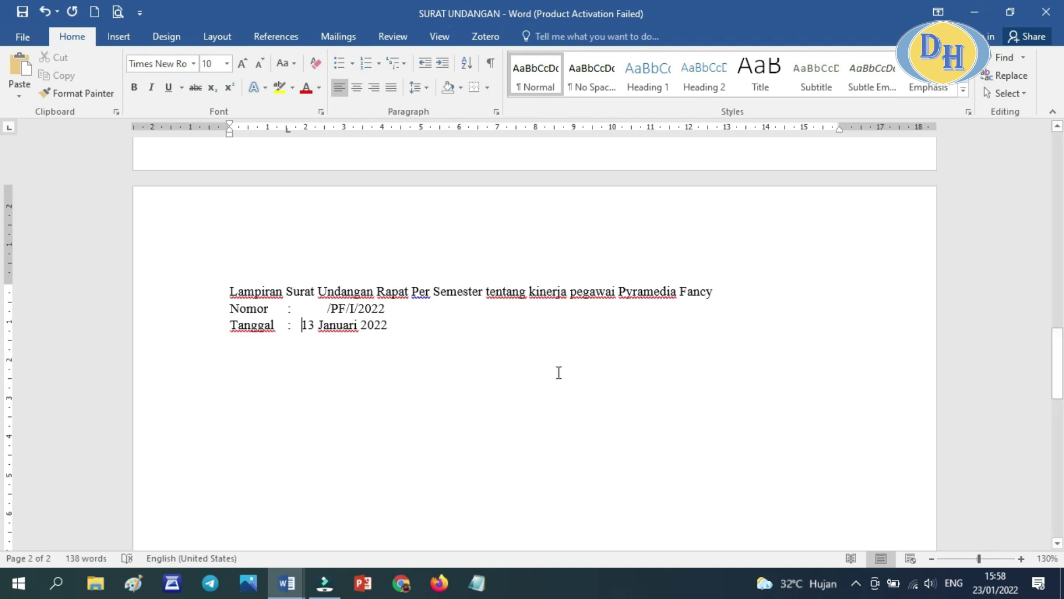
{"action": "left_click", "coordinate": [428, 325]}
{"action": "key", "text": "Return"}
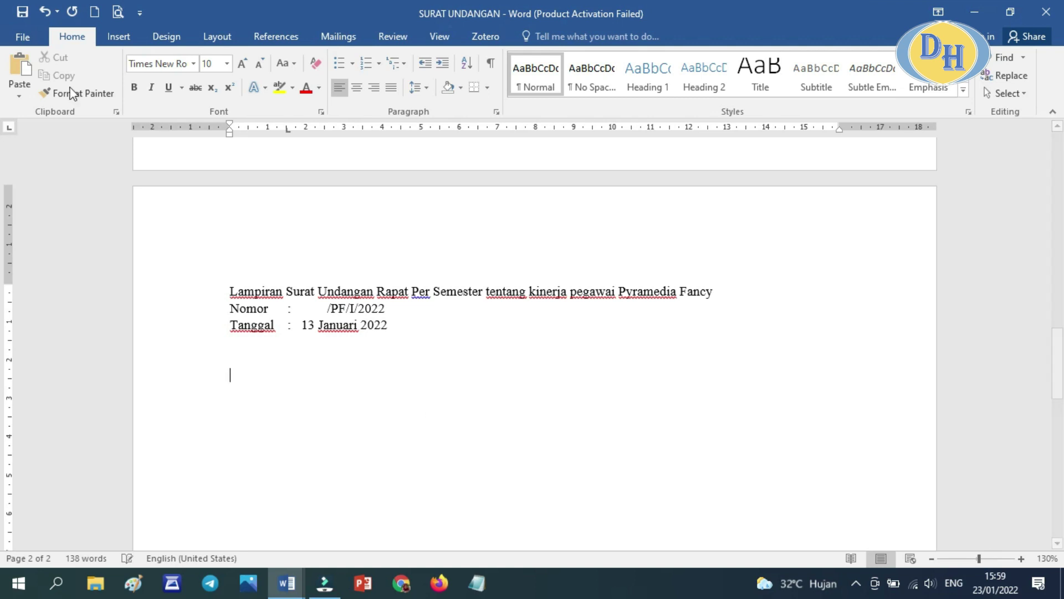
Add the centred title "DAFTAR NAMA UNDANGAN" below the attachment's date and start a new line under it
{"action": "left_click", "coordinate": [357, 88]}
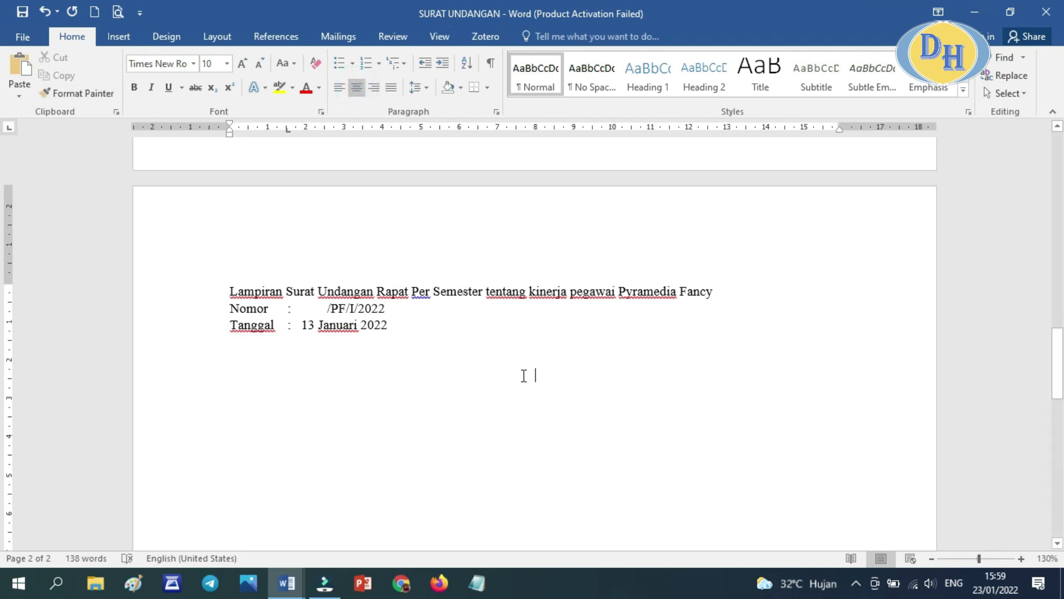
{"action": "key", "text": "Caps_Lock"}
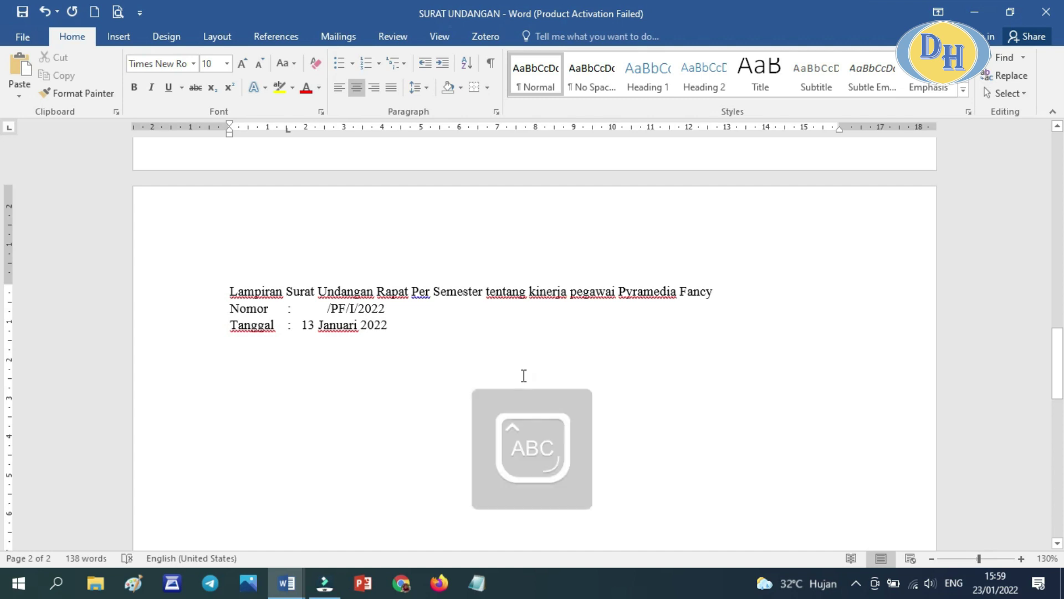
{"action": "type", "text": "DAFTAR NAMA UNDANGAN"}
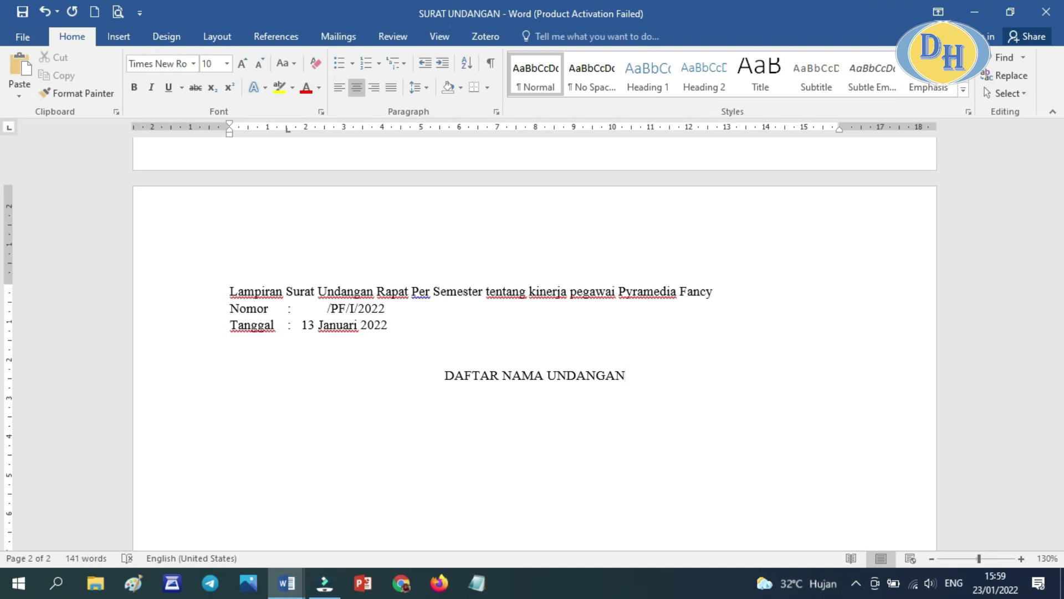
{"action": "key", "text": "Return"}
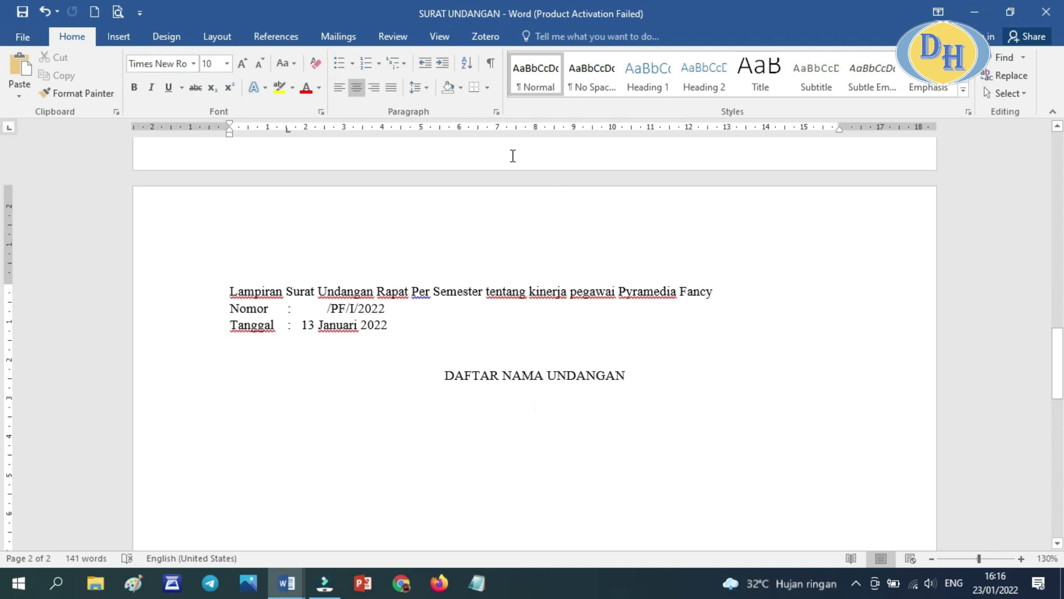
Insert a table with three columns and eight rows below the DAFTAR NAMA UNDANGAN title
{"action": "left_click", "coordinate": [119, 38]}
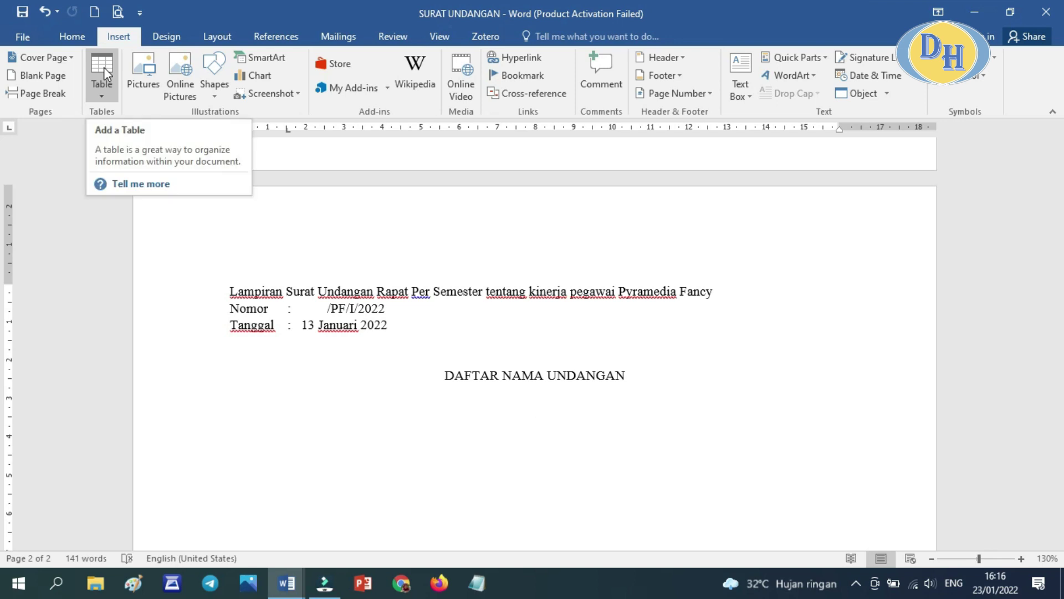
{"action": "left_click", "coordinate": [104, 68]}
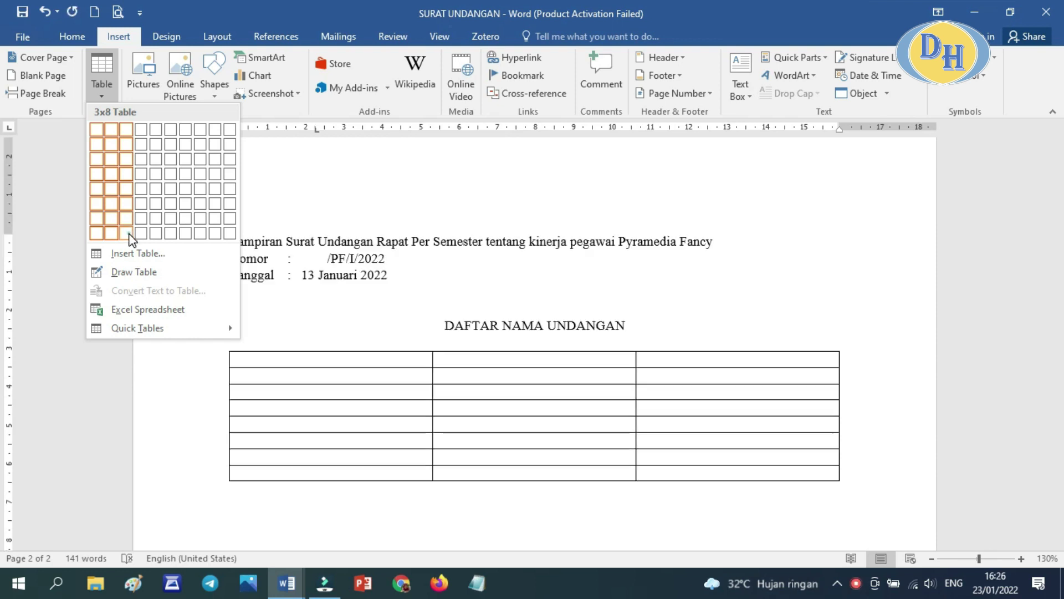
{"action": "left_click", "coordinate": [125, 236]}
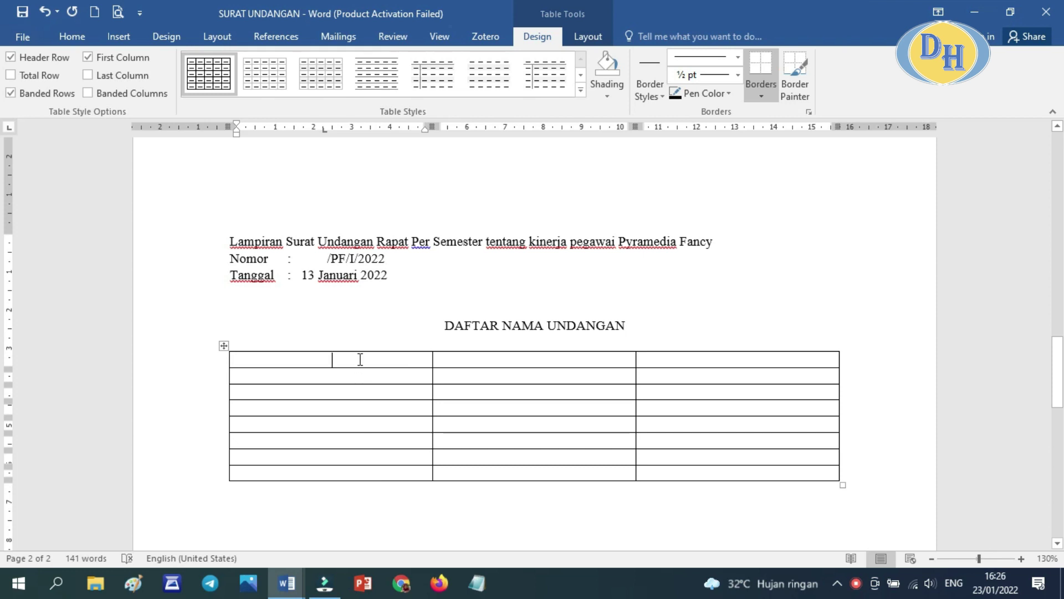
Enter the column headings NOMOR, NAMA and JABATAN in the table's first row
{"action": "type", "text": "NOMOR"}
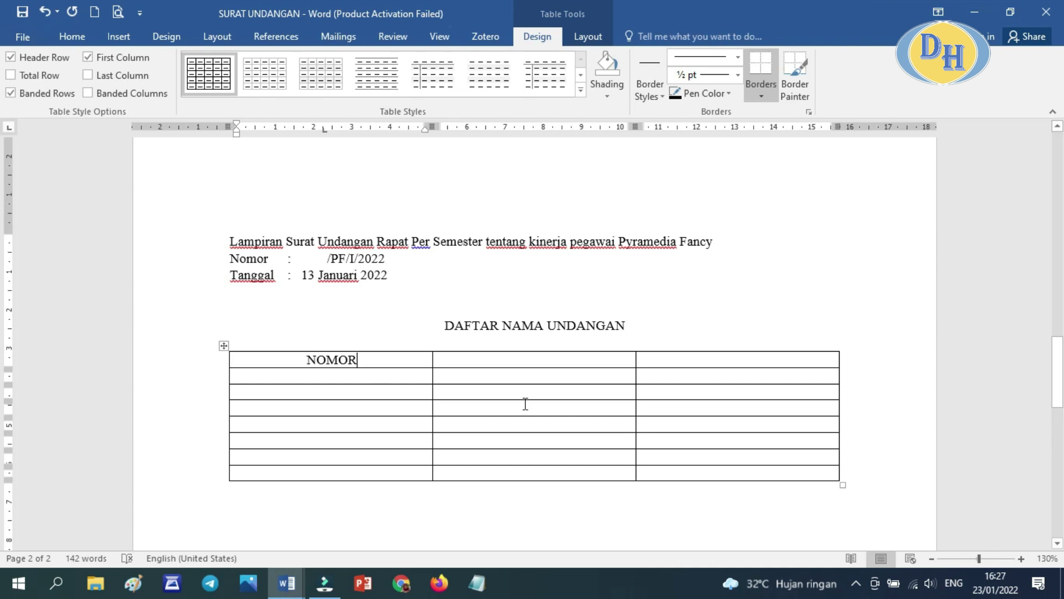
{"action": "left_click", "coordinate": [537, 360]}
{"action": "type", "text": "NAMA"}
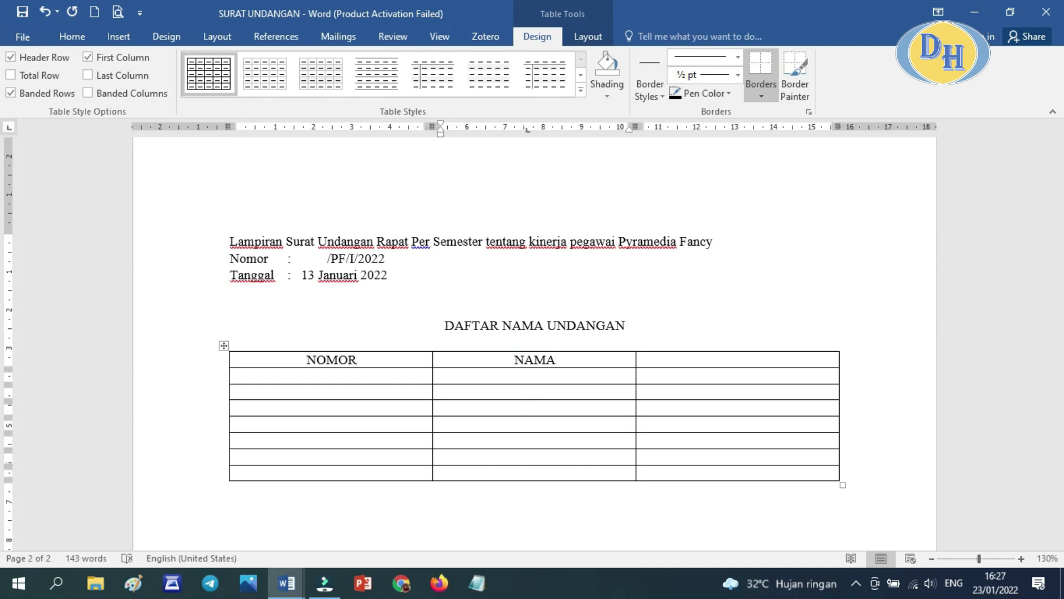
{"action": "left_click", "coordinate": [753, 362]}
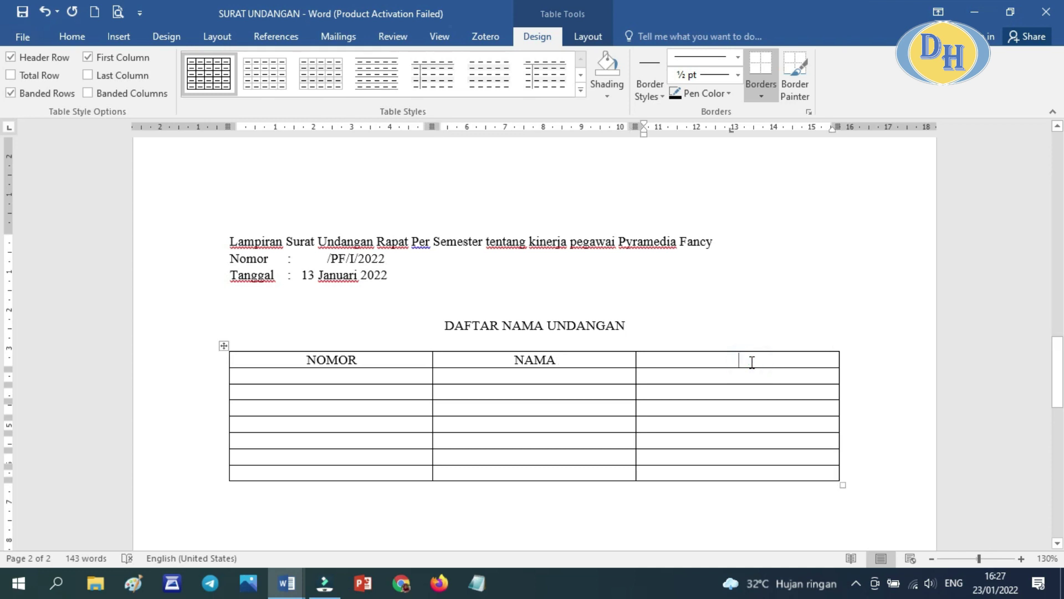
{"action": "type", "text": "JABATAN"}
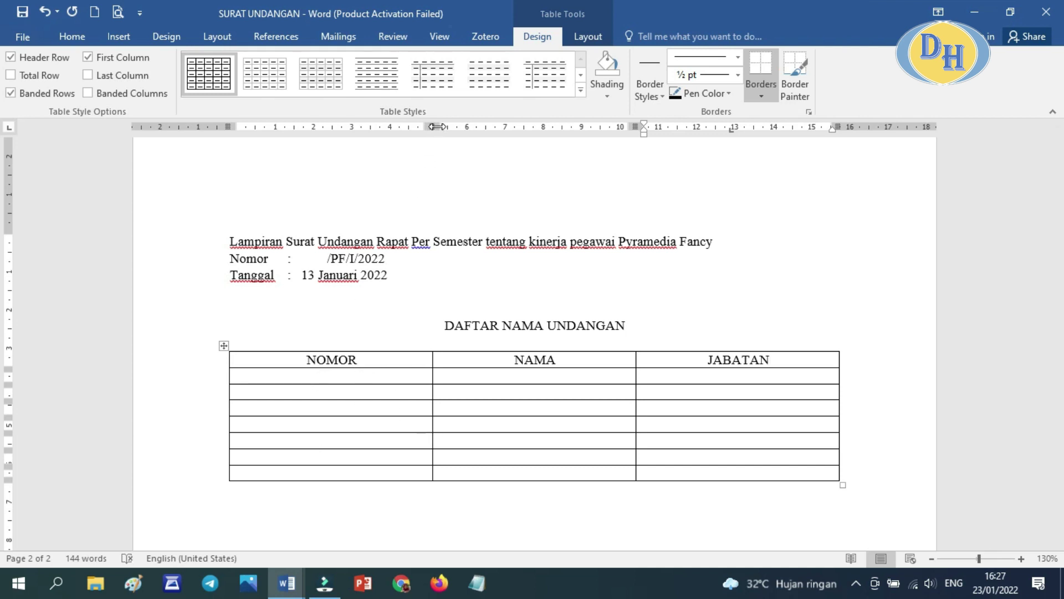
Narrow the NOMOR column and widen the NAMA and JABATAN columns so the table spans roughly the text width
{"action": "left_click_drag", "start_coordinate": [436, 126], "coordinate": [313, 126]}
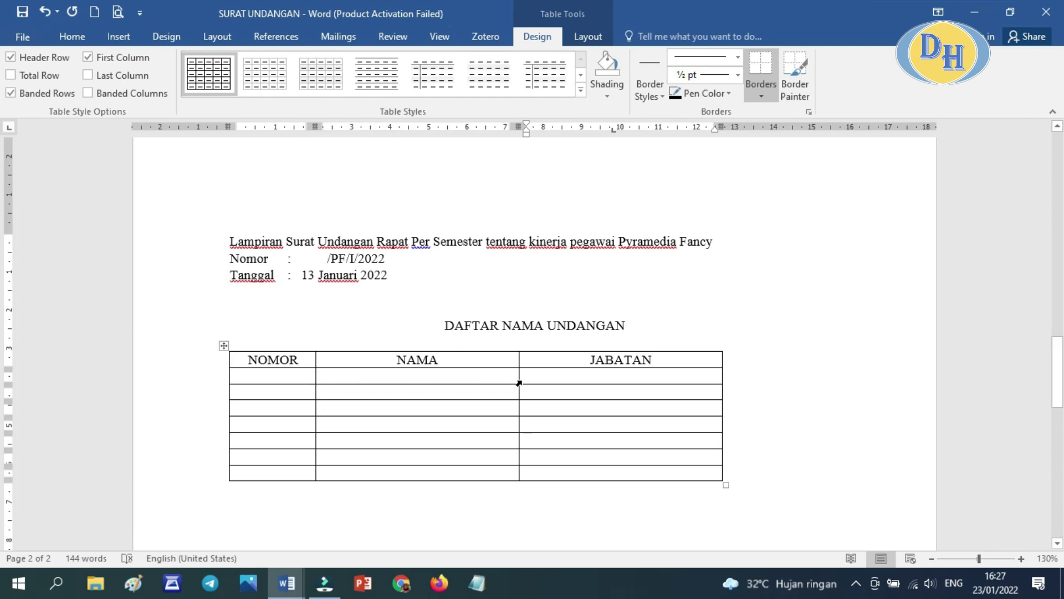
{"action": "left_click_drag", "start_coordinate": [516, 376], "coordinate": [554, 371]}
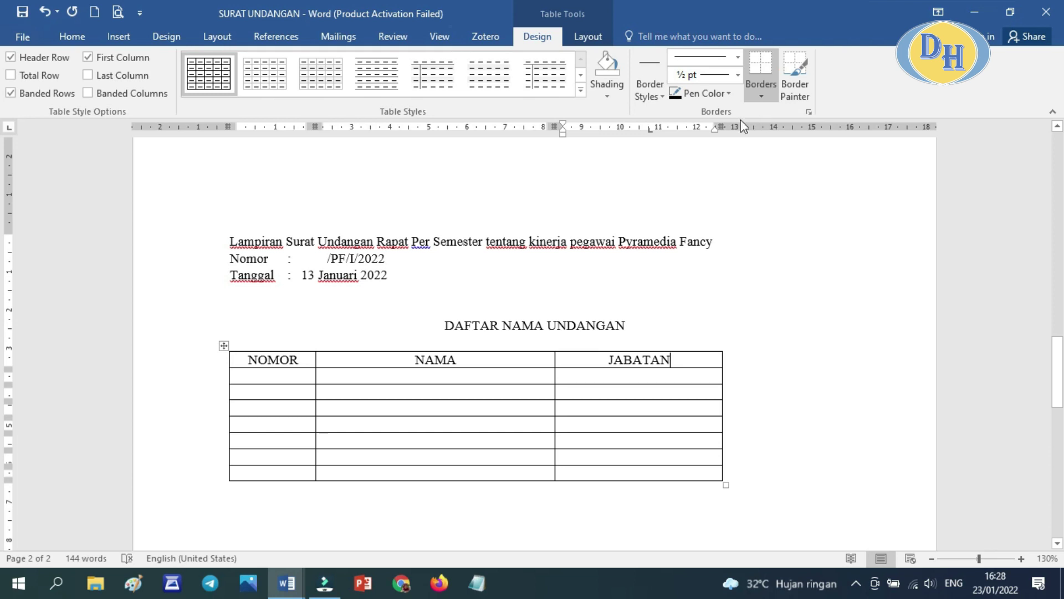
{"action": "left_click_drag", "start_coordinate": [717, 126], "coordinate": [796, 142]}
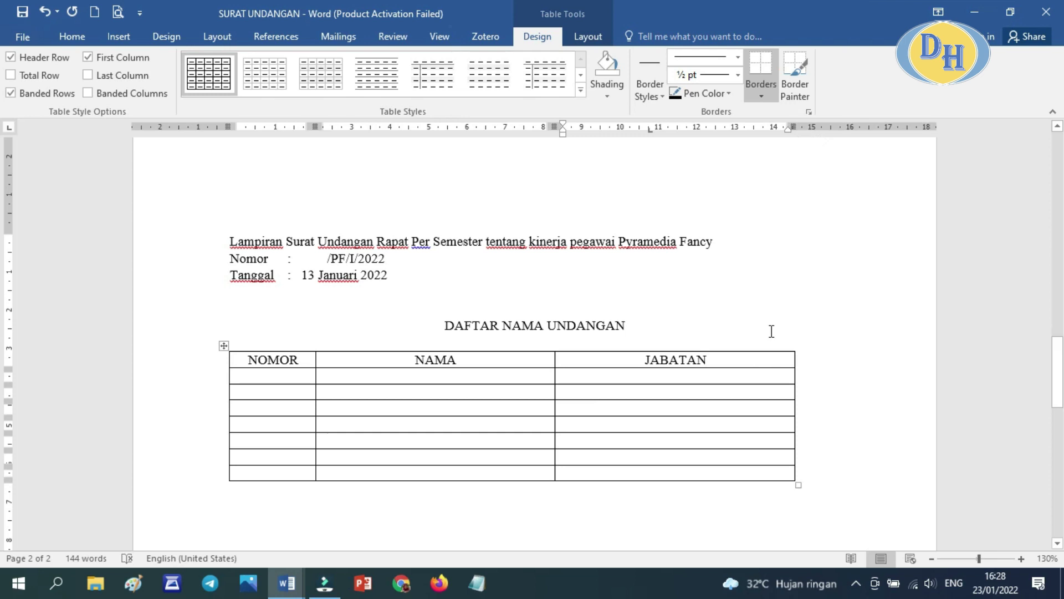
{"action": "left_click_drag", "start_coordinate": [794, 127], "coordinate": [856, 135]}
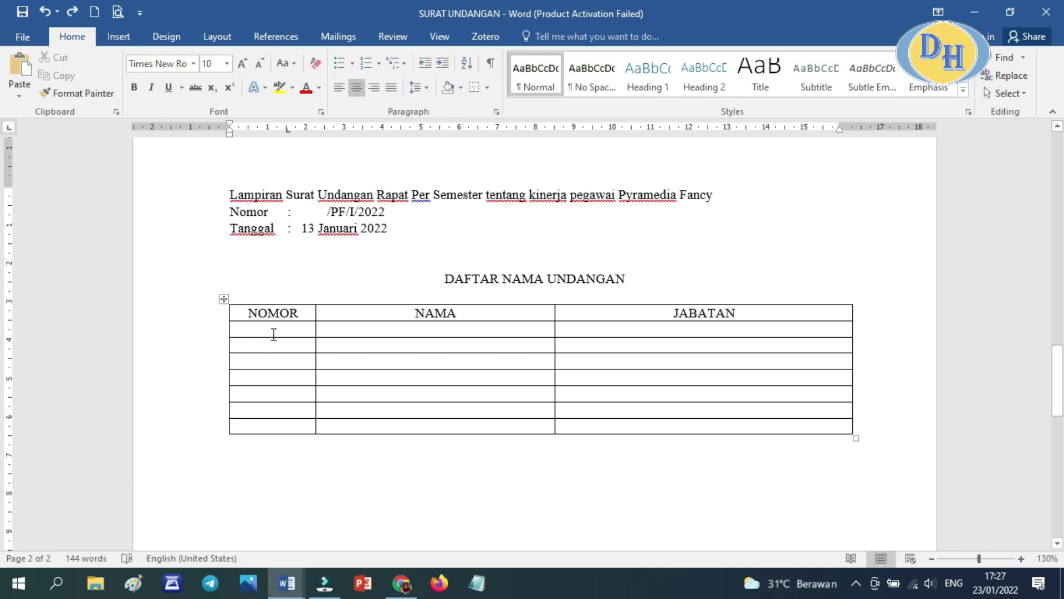
{"action": "left_click_drag", "start_coordinate": [272, 330], "coordinate": [266, 425]}
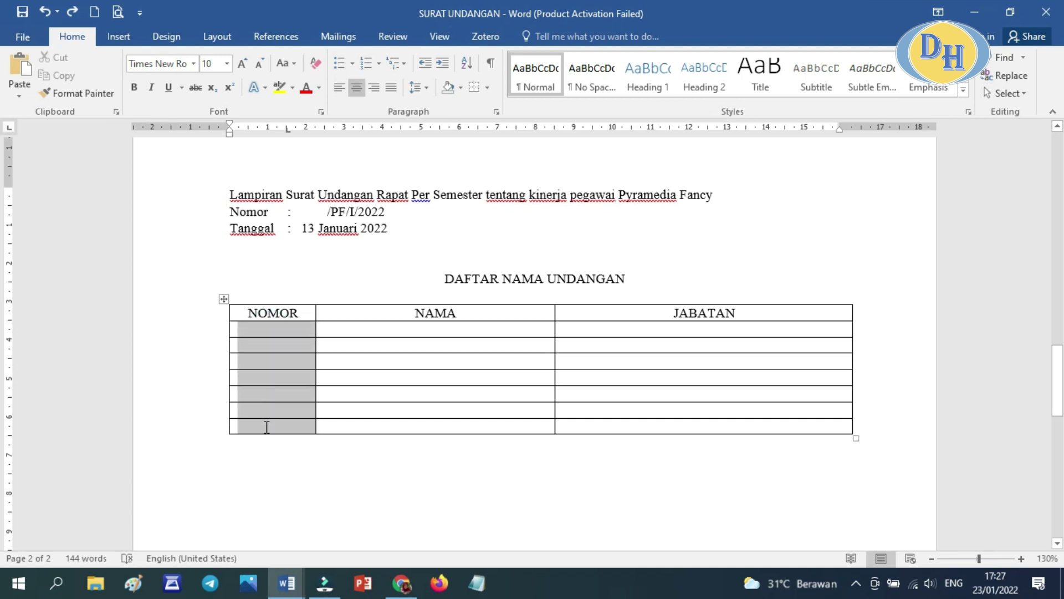
{"action": "right_click", "coordinate": [271, 341]}
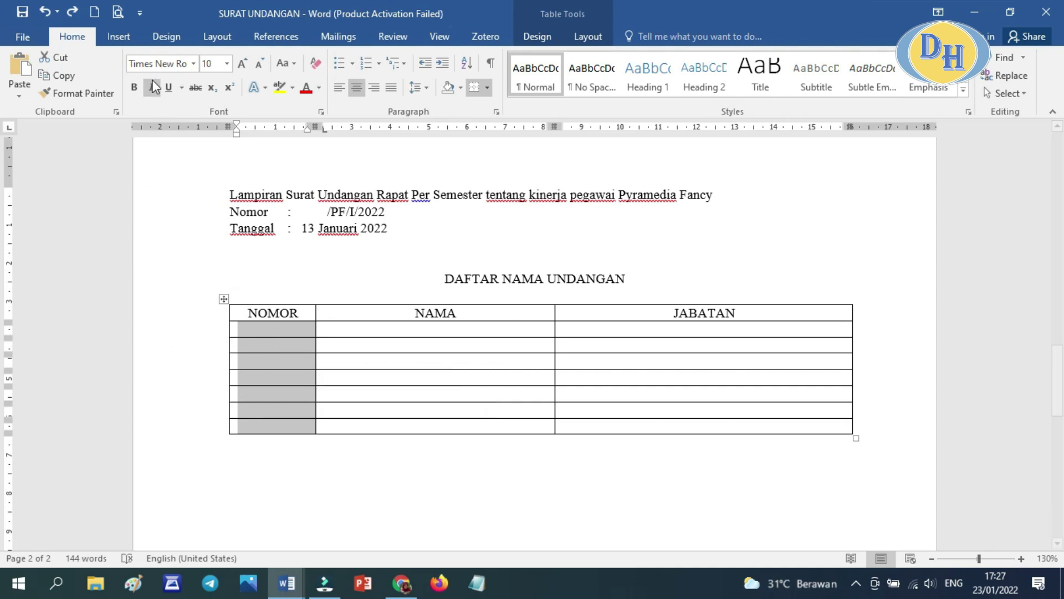
{"action": "left_click", "coordinate": [265, 335]}
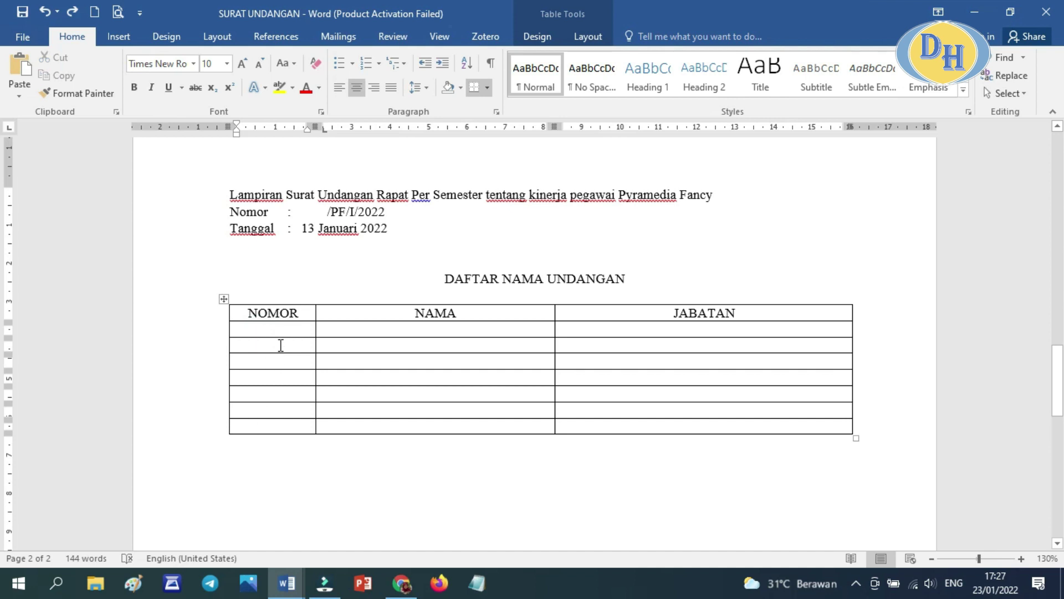
Apply automatic "1. 2. 3." numbering to the seven empty cells under NOMOR
{"action": "left_click_drag", "start_coordinate": [274, 329], "coordinate": [277, 428]}
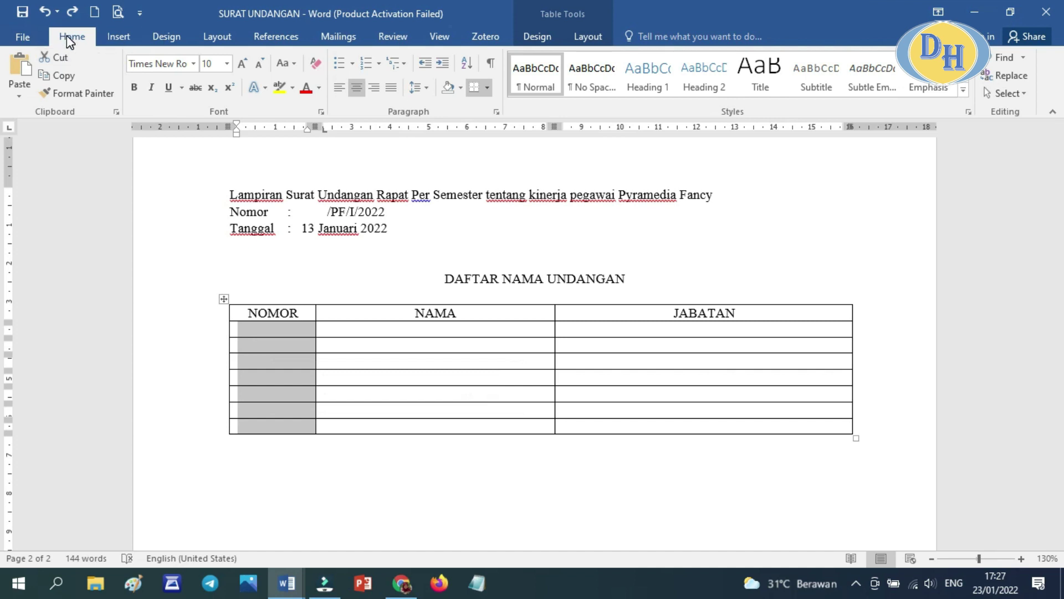
{"action": "left_click", "coordinate": [378, 63]}
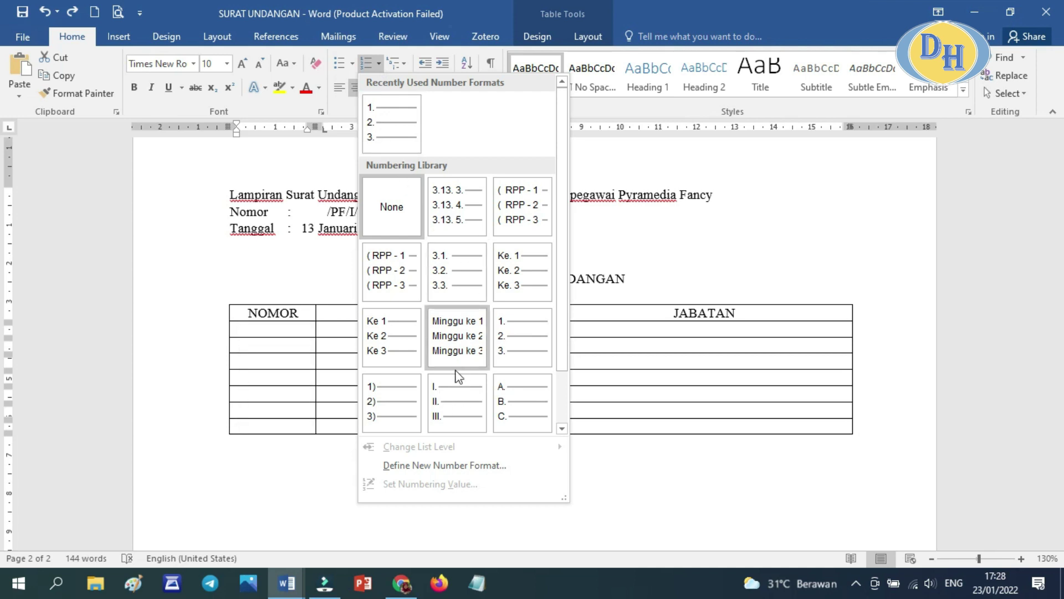
{"action": "left_click", "coordinate": [528, 348]}
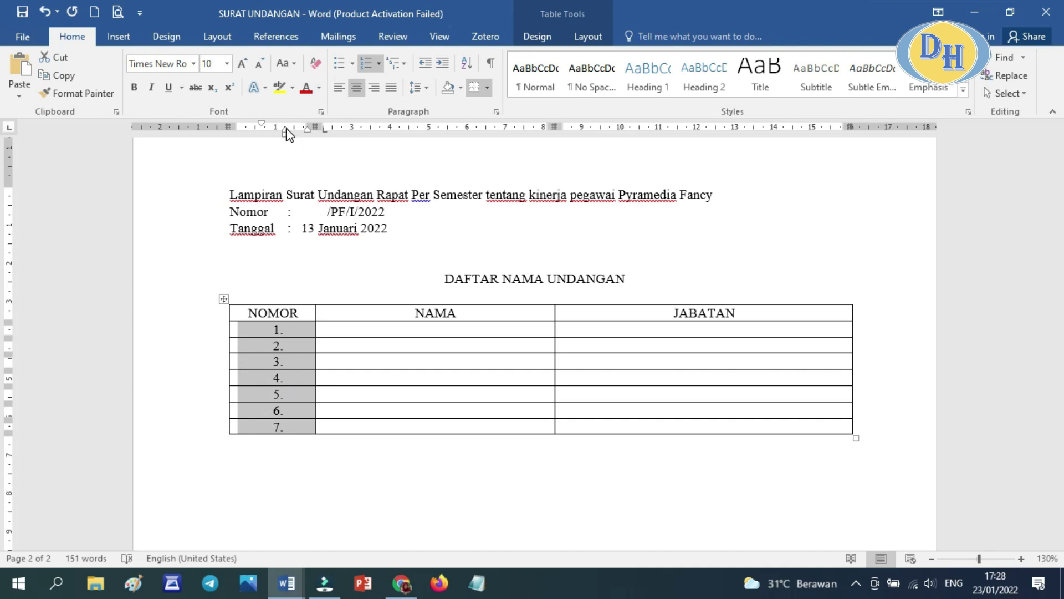
Reduce the indent of the row numbers and narrow the NOMOR column to fit its heading
{"action": "left_click_drag", "start_coordinate": [286, 131], "coordinate": [240, 125]}
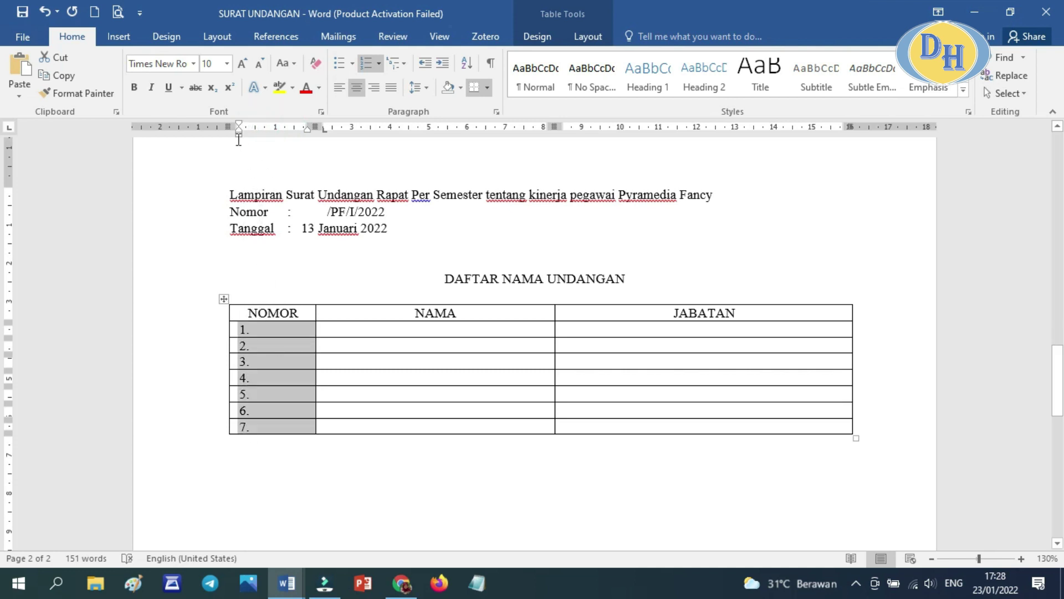
{"action": "left_click_drag", "start_coordinate": [238, 134], "coordinate": [251, 136]}
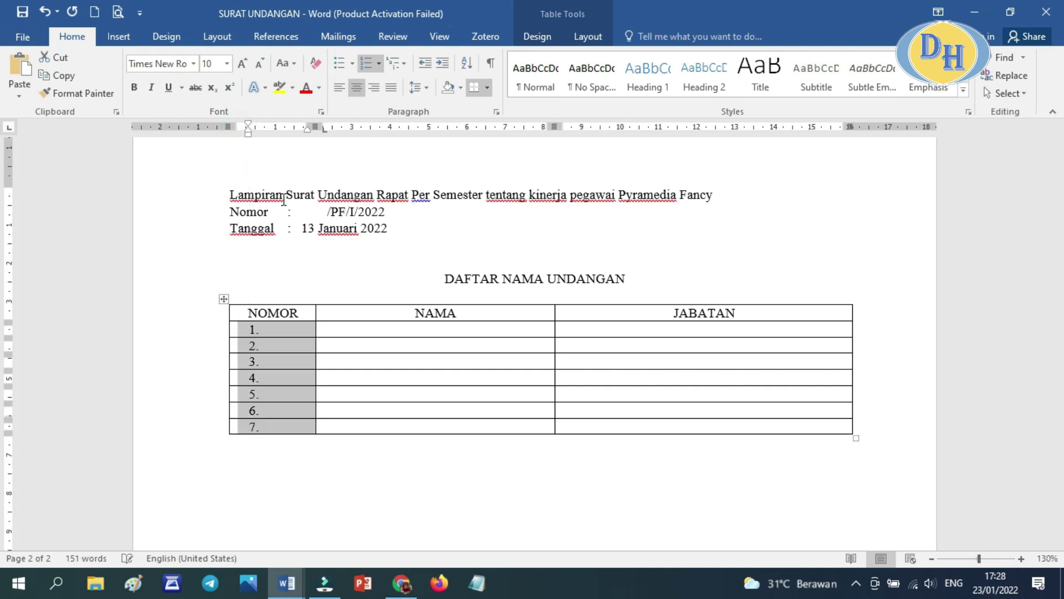
{"action": "left_click", "coordinate": [330, 331]}
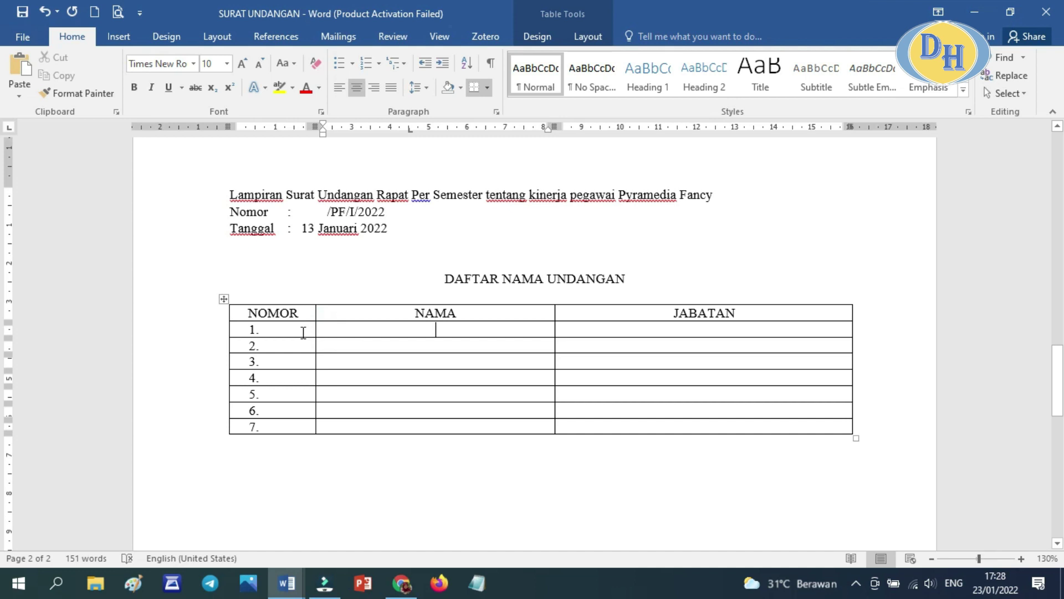
{"action": "left_click_drag", "start_coordinate": [314, 127], "coordinate": [297, 126]}
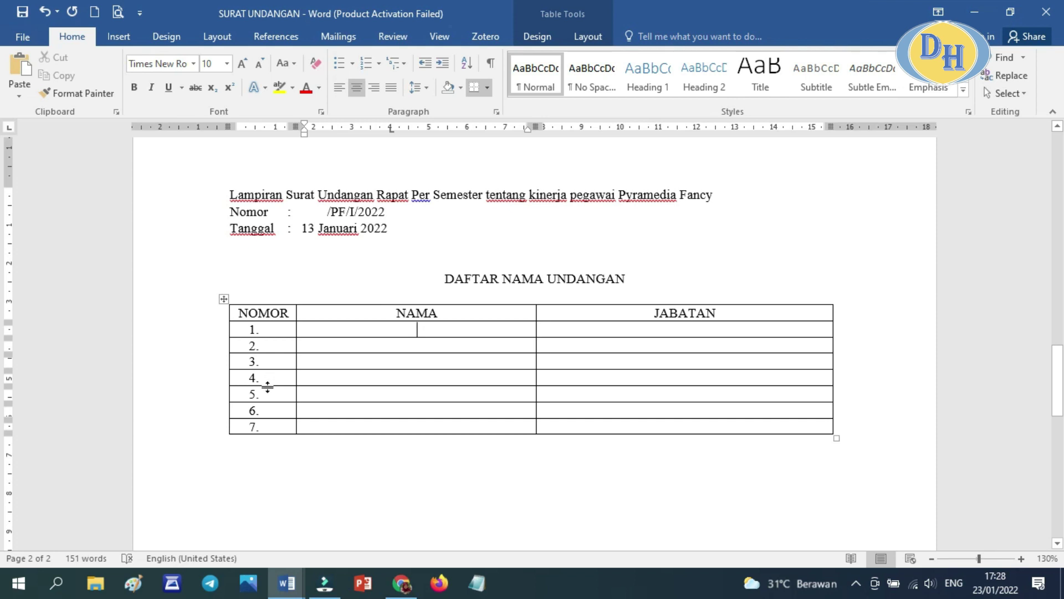
Add two more numbered rows below row 7 of the invitation table
{"action": "left_click", "coordinate": [284, 425]}
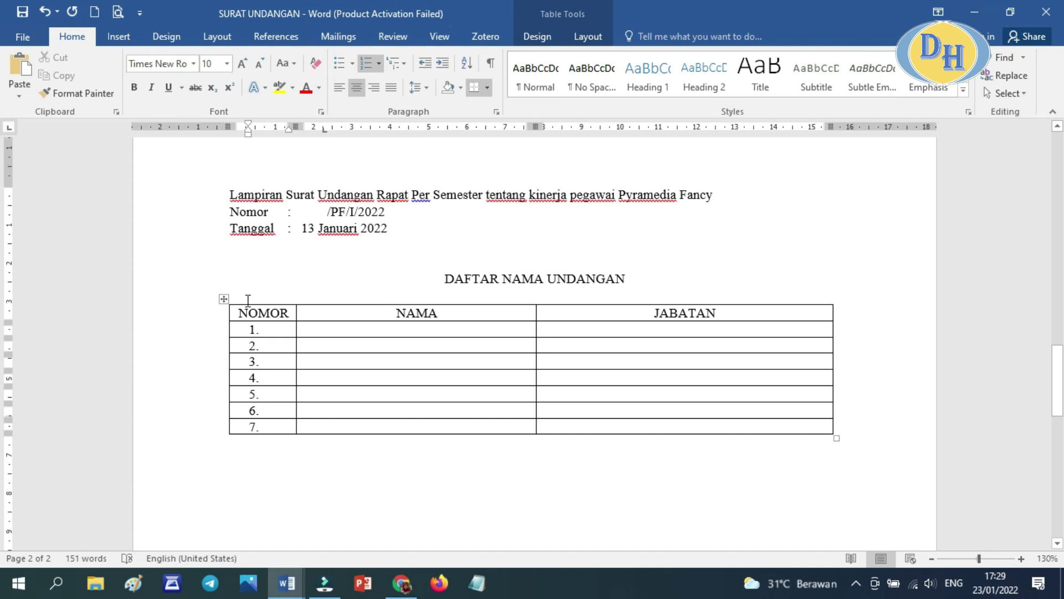
{"action": "left_click", "coordinate": [587, 36]}
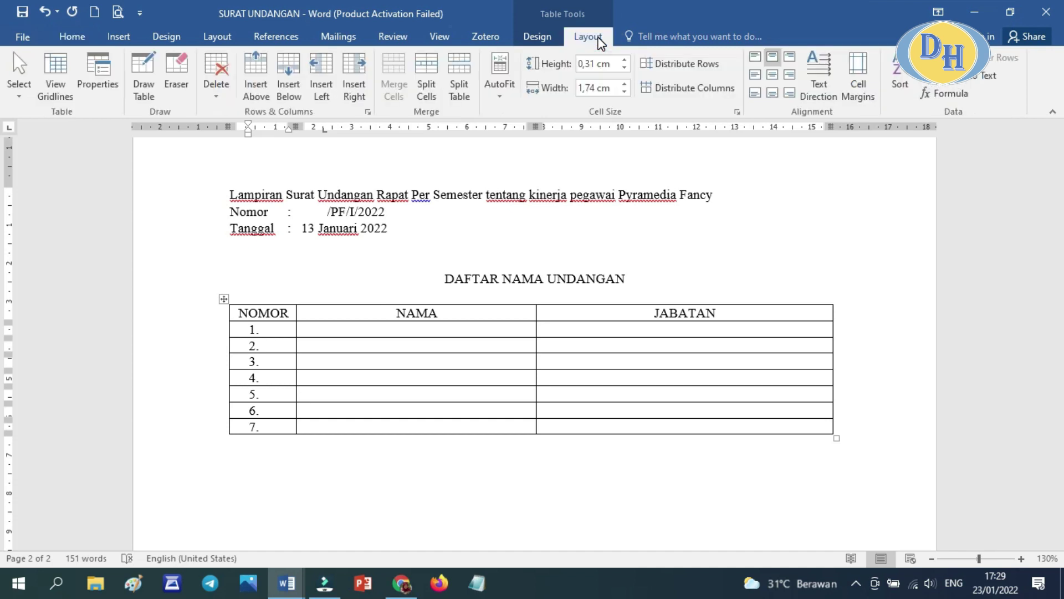
{"action": "left_click", "coordinate": [289, 89]}
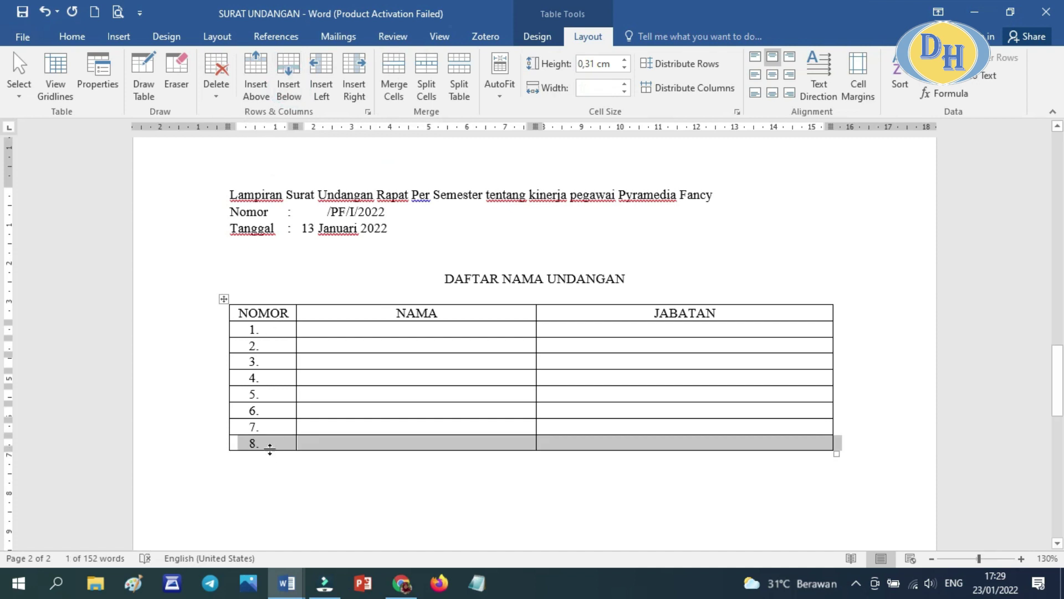
{"action": "left_click", "coordinate": [290, 89]}
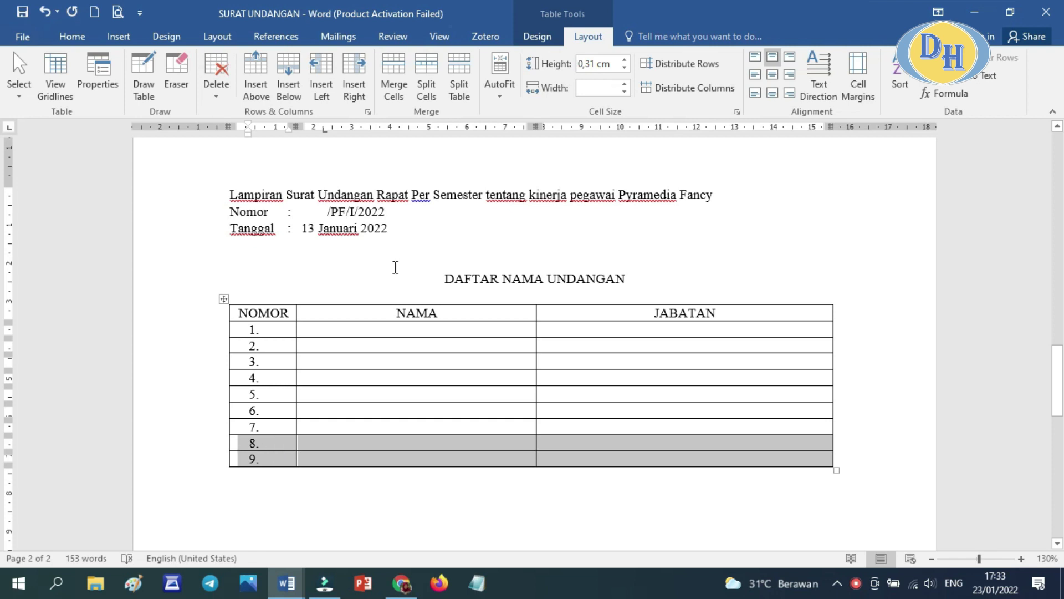
Using the attendee list in the UKK document, fill the JABATAN column with Kepala Bagian Kepegawaian, Keuangan, Rumah Tangga and Pemasaran, plus Staff Administrasi
{"action": "left_click", "coordinate": [334, 330]}
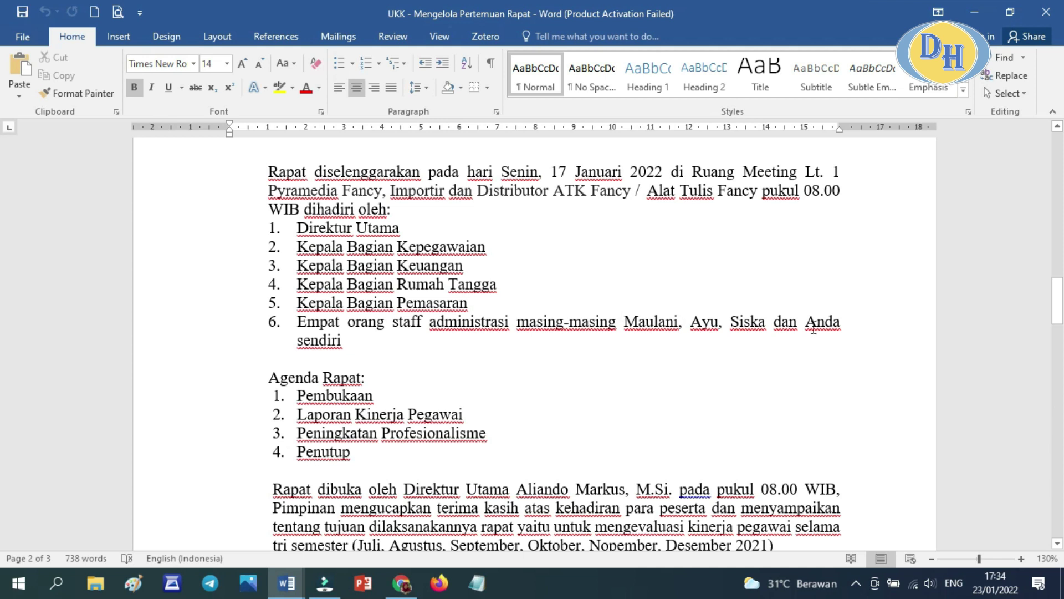
{"action": "left_click_drag", "start_coordinate": [806, 321], "coordinate": [841, 323]}
{"action": "left_click", "coordinate": [350, 345]}
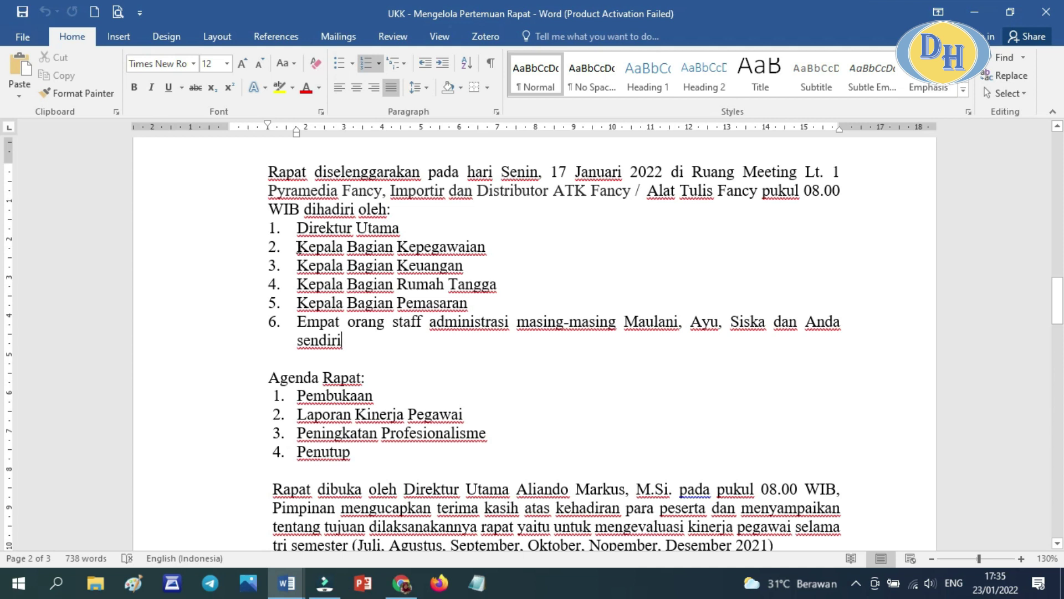
{"action": "left_click_drag", "start_coordinate": [297, 246], "coordinate": [470, 303]}
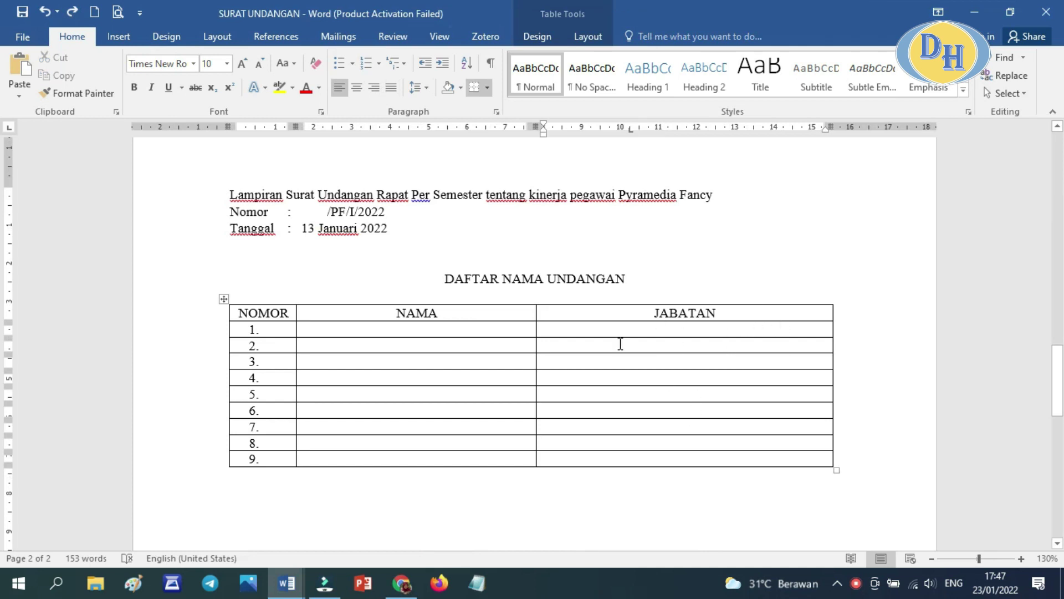
{"action": "left_click", "coordinate": [557, 333]}
{"action": "type", "text": "Kepala Bagian Kepegawaian Kepala Bagian Keuangan Kepala Bagian Rumah Tangga Kepala Bagian Pemasaran Staff Administrasi"}
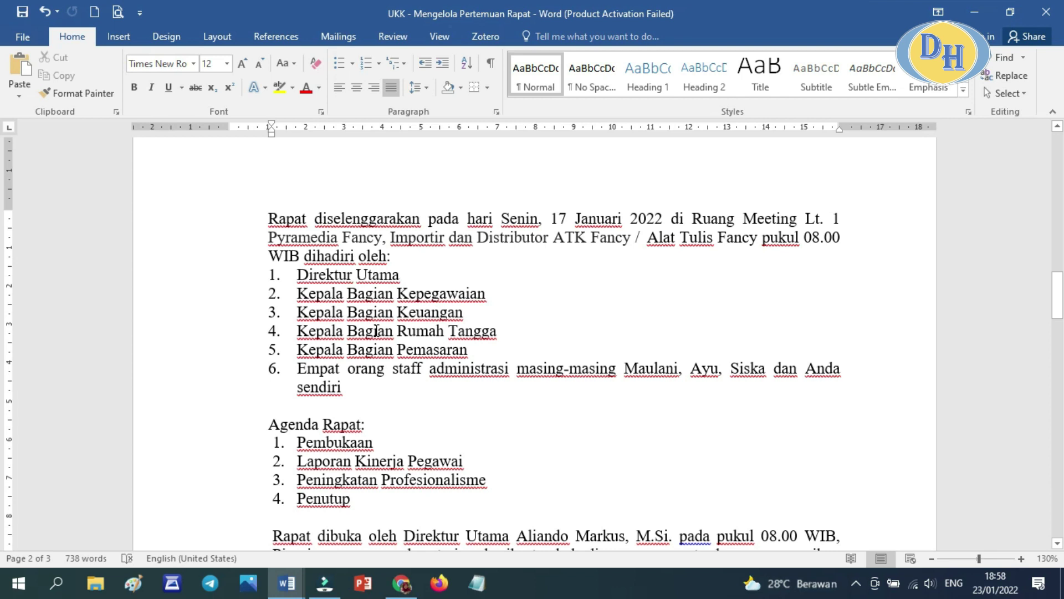
Examine the meeting minutes in the UKK document for the names belonging to the department heads and administration staff
{"action": "scroll", "coordinate": [376, 331], "scroll_direction": "down", "scroll_amount": 3}
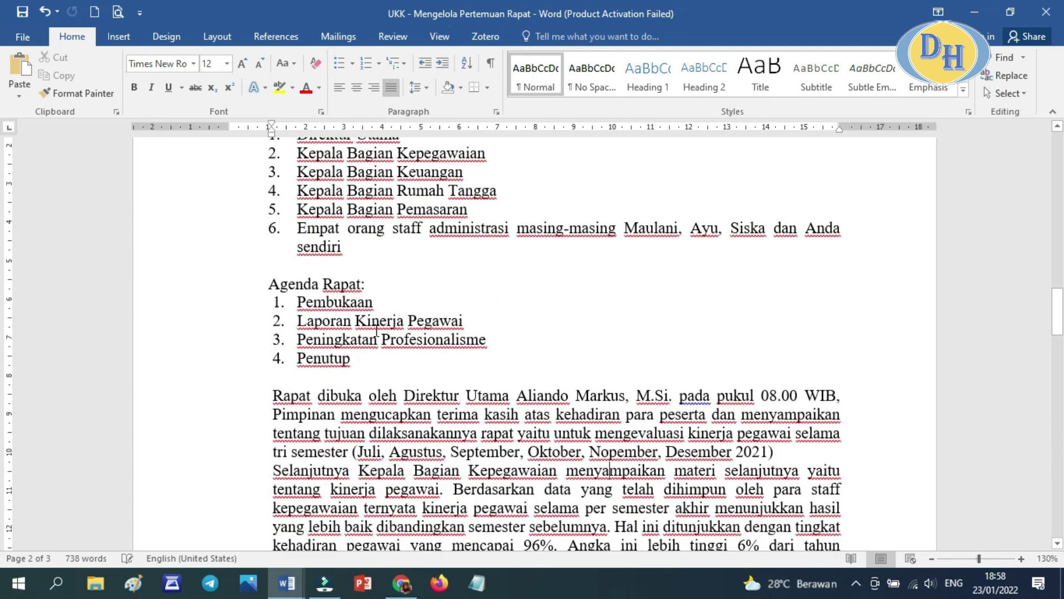
{"action": "scroll", "coordinate": [376, 331], "scroll_direction": "down", "scroll_amount": 3}
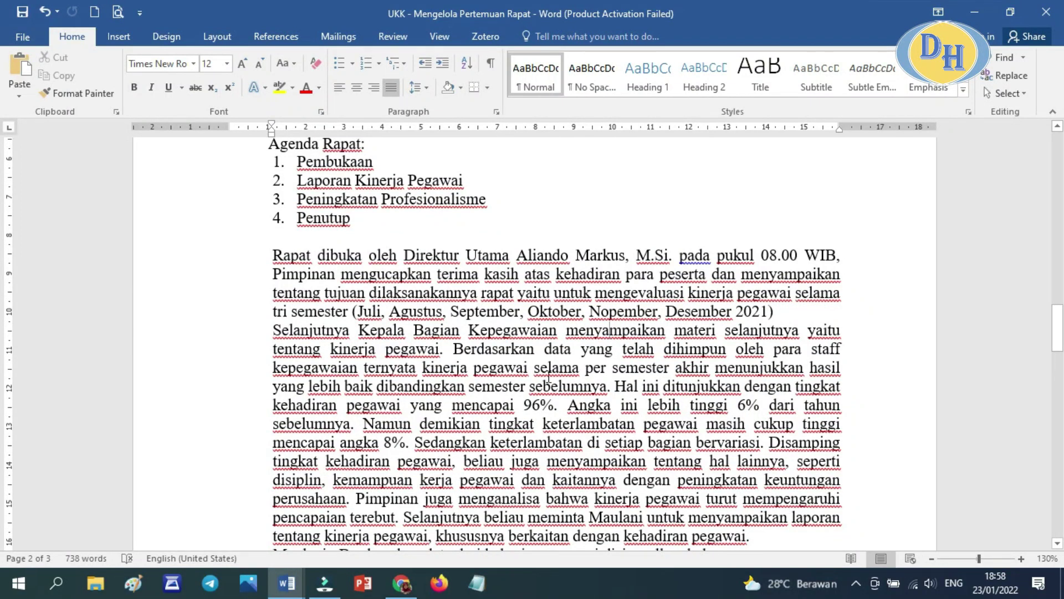
{"action": "scroll", "coordinate": [548, 377], "scroll_direction": "up", "scroll_amount": 6}
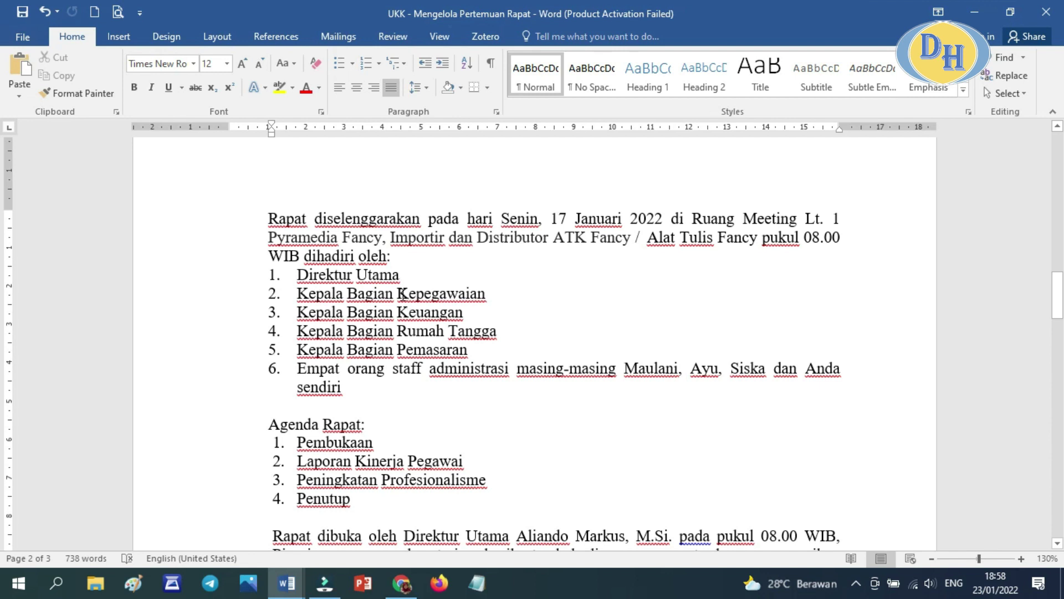
{"action": "scroll", "coordinate": [450, 355], "scroll_direction": "down", "scroll_amount": 3}
{"action": "scroll", "coordinate": [490, 374], "scroll_direction": "down", "scroll_amount": 12}
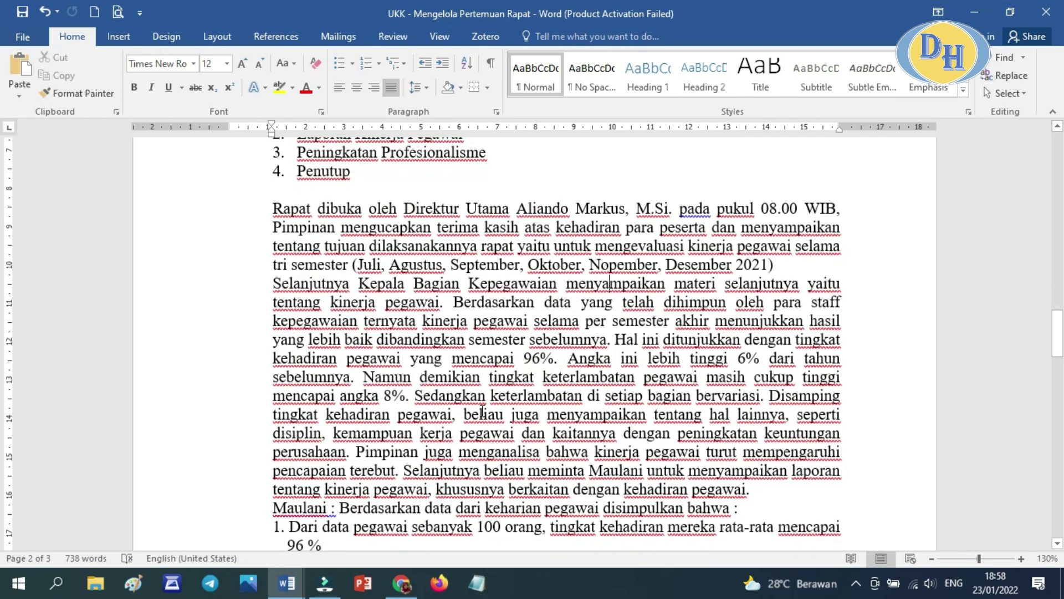
{"action": "scroll", "coordinate": [482, 411], "scroll_direction": "up", "scroll_amount": 8}
{"action": "scroll", "coordinate": [482, 411], "scroll_direction": "up", "scroll_amount": 3}
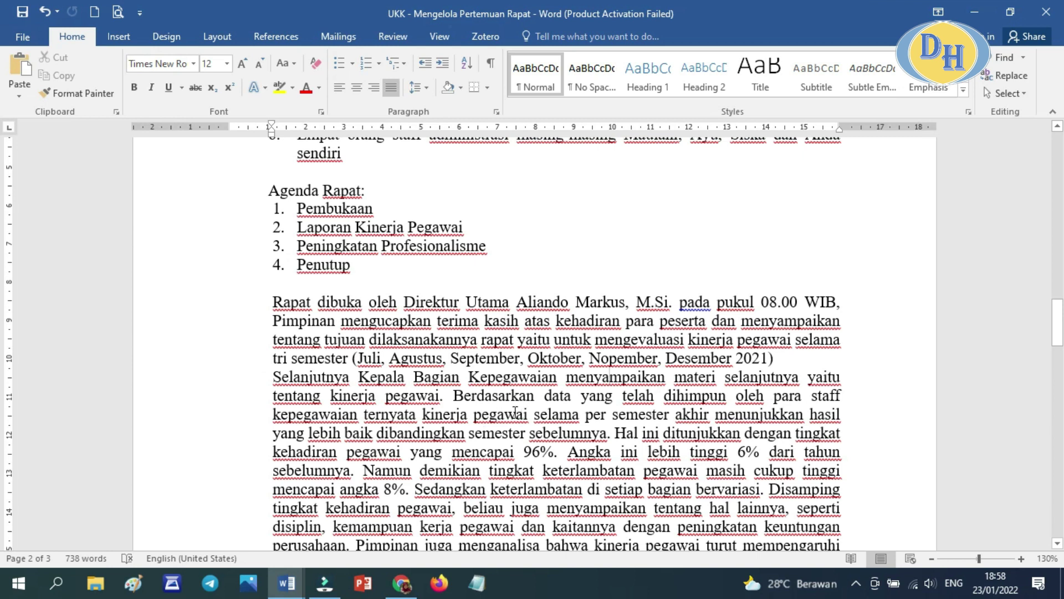
{"action": "scroll", "coordinate": [515, 412], "scroll_direction": "down", "scroll_amount": 3}
{"action": "scroll", "coordinate": [514, 412], "scroll_direction": "down", "scroll_amount": 1}
{"action": "scroll", "coordinate": [514, 412], "scroll_direction": "down", "scroll_amount": 3}
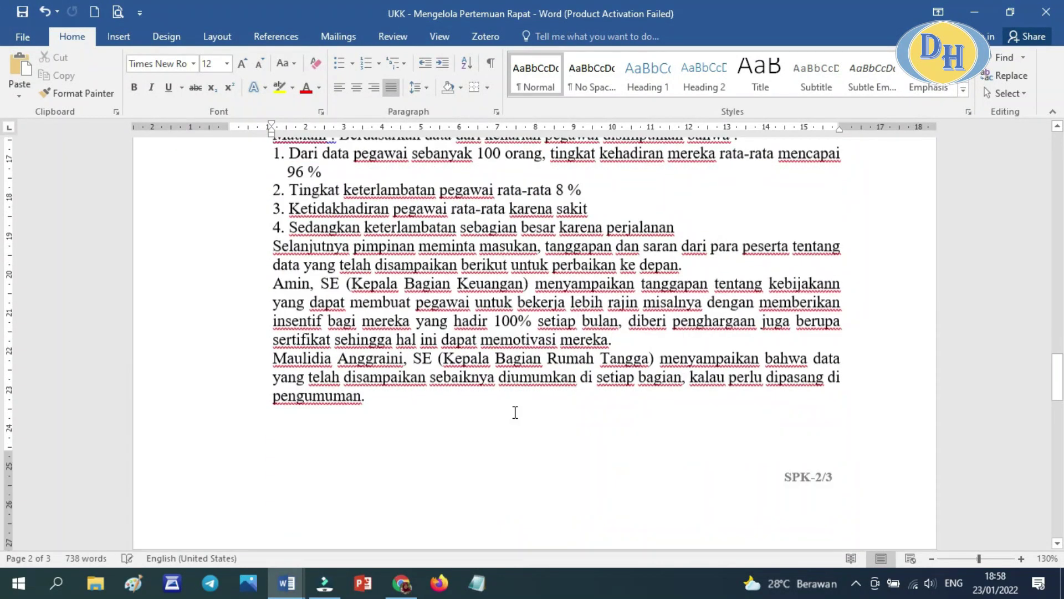
{"action": "scroll", "coordinate": [515, 412], "scroll_direction": "up", "scroll_amount": 12}
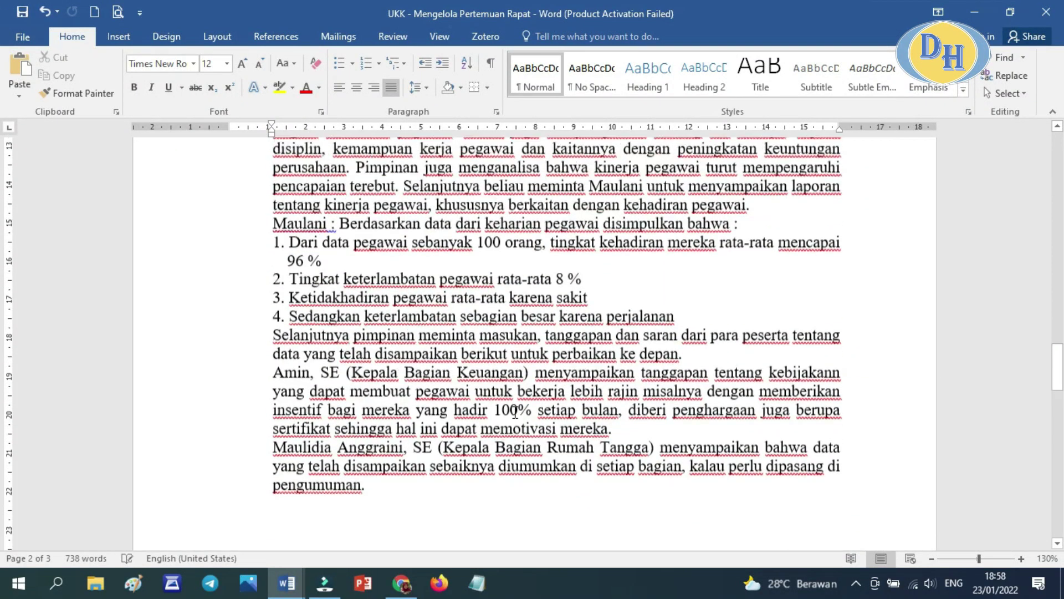
{"action": "scroll", "coordinate": [515, 412], "scroll_direction": "up", "scroll_amount": 2}
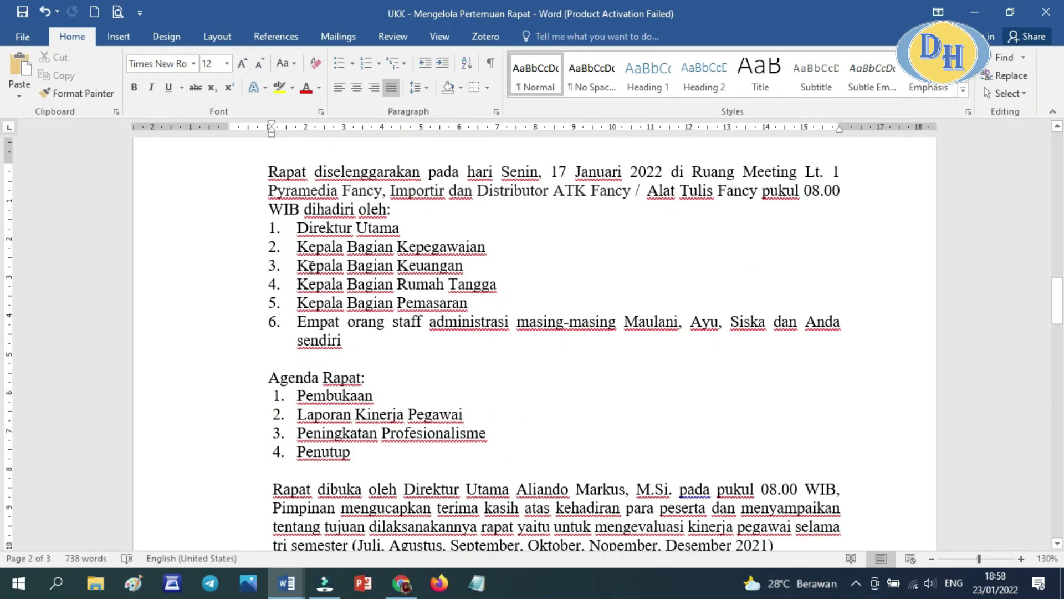
{"action": "scroll", "coordinate": [424, 291], "scroll_direction": "down", "scroll_amount": 4}
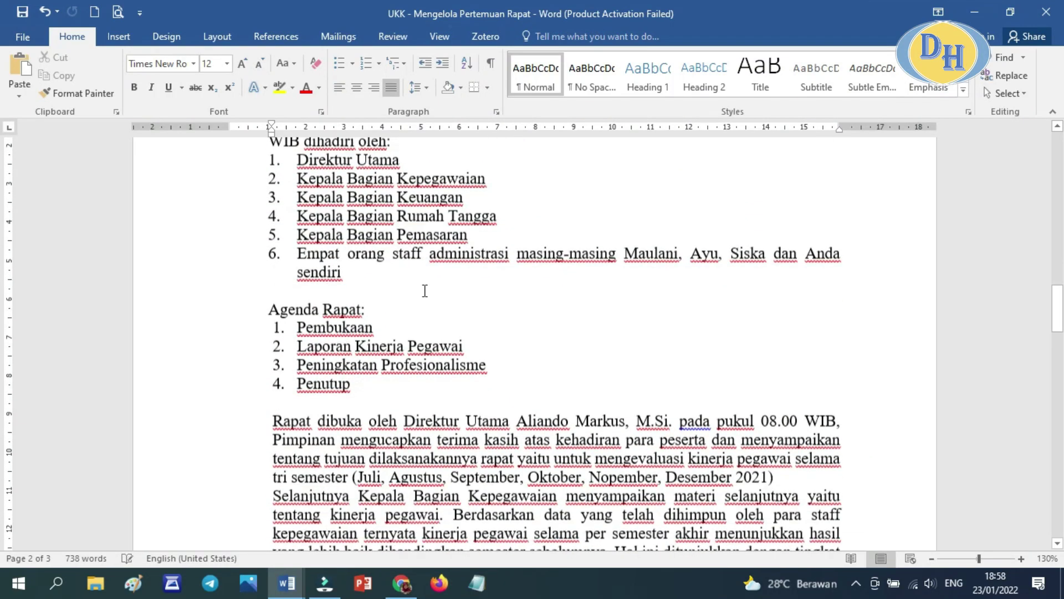
{"action": "scroll", "coordinate": [425, 291], "scroll_direction": "down", "scroll_amount": 3}
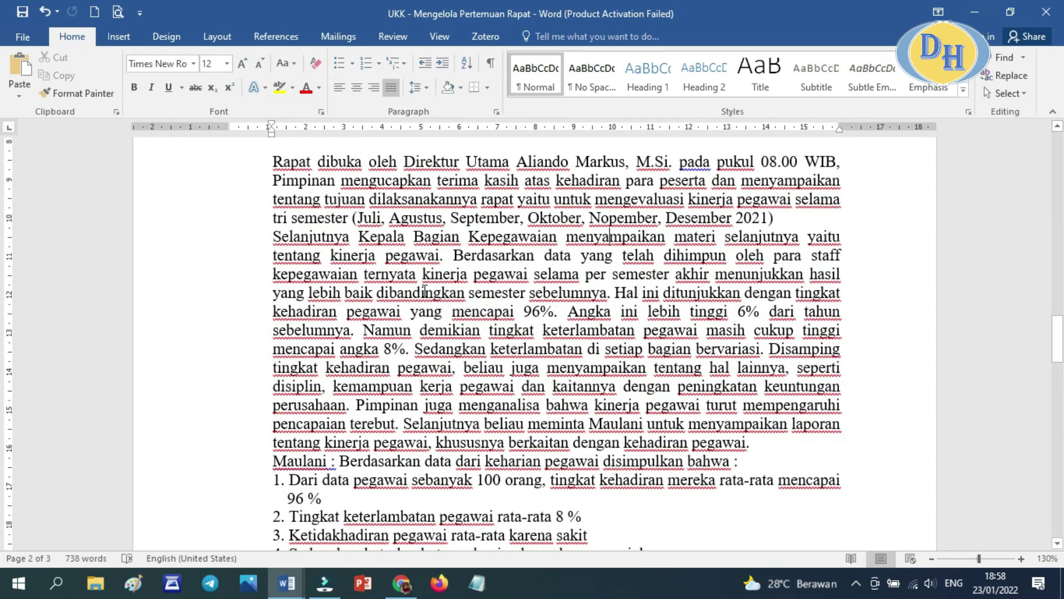
{"action": "scroll", "coordinate": [424, 291], "scroll_direction": "down", "scroll_amount": 1}
{"action": "scroll", "coordinate": [426, 304], "scroll_direction": "up", "scroll_amount": 3}
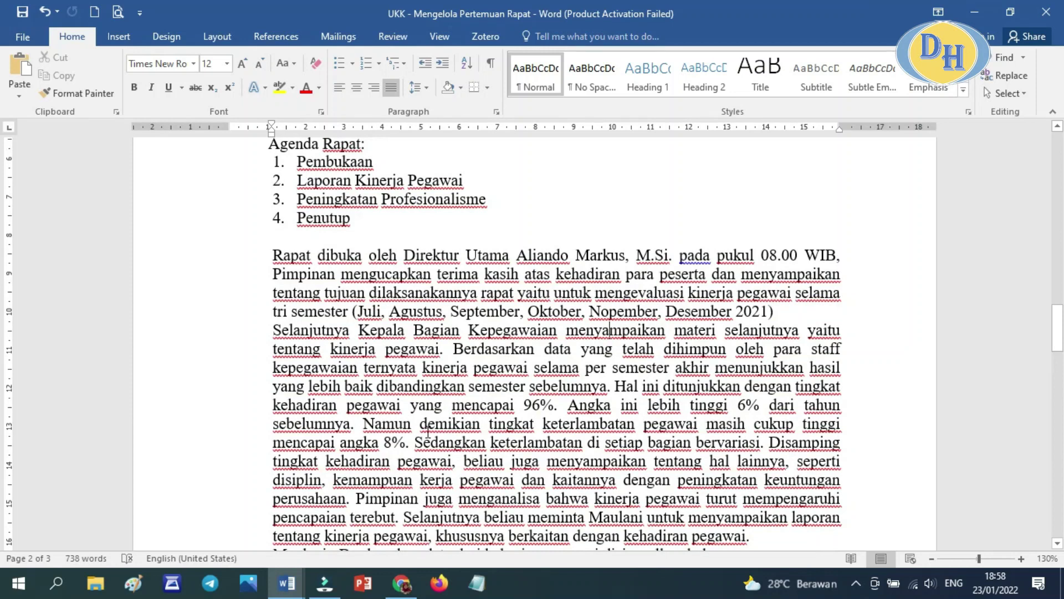
{"action": "scroll", "coordinate": [427, 432], "scroll_direction": "down", "scroll_amount": 1}
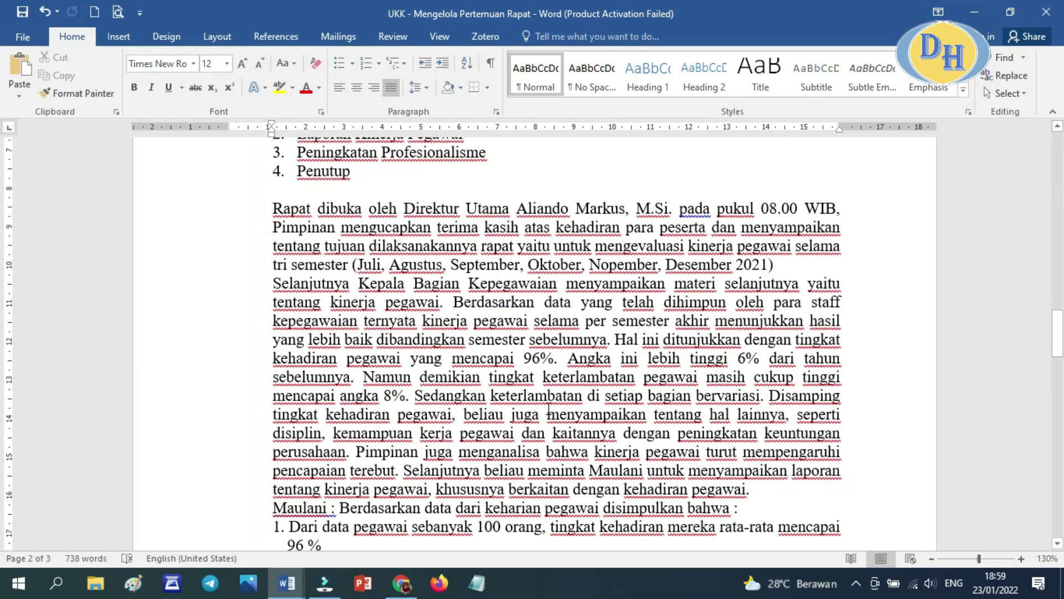
{"action": "scroll", "coordinate": [543, 429], "scroll_direction": "down", "scroll_amount": 1}
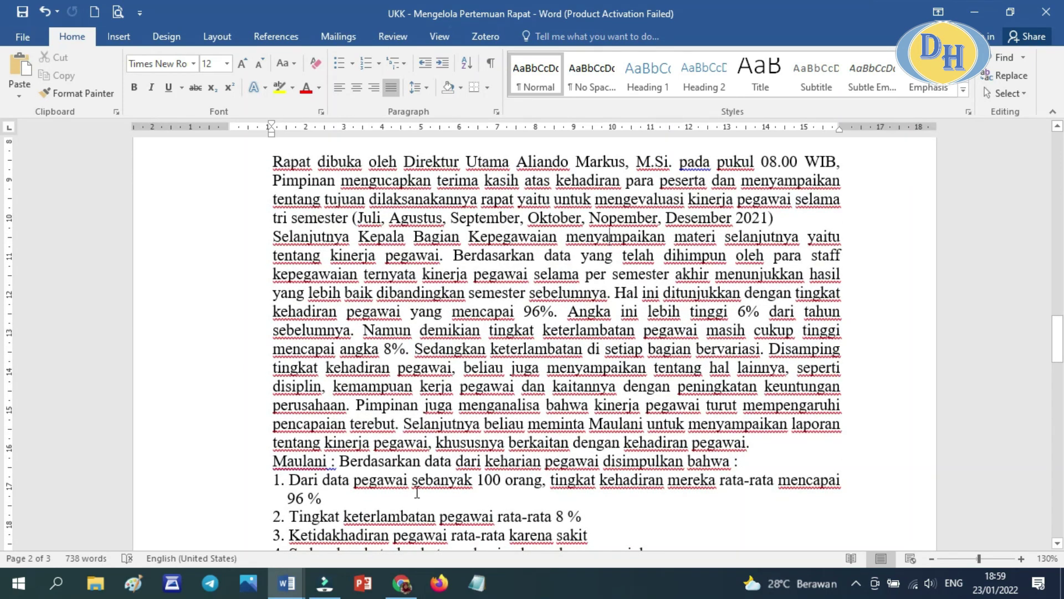
{"action": "scroll", "coordinate": [649, 460], "scroll_direction": "down", "scroll_amount": 5}
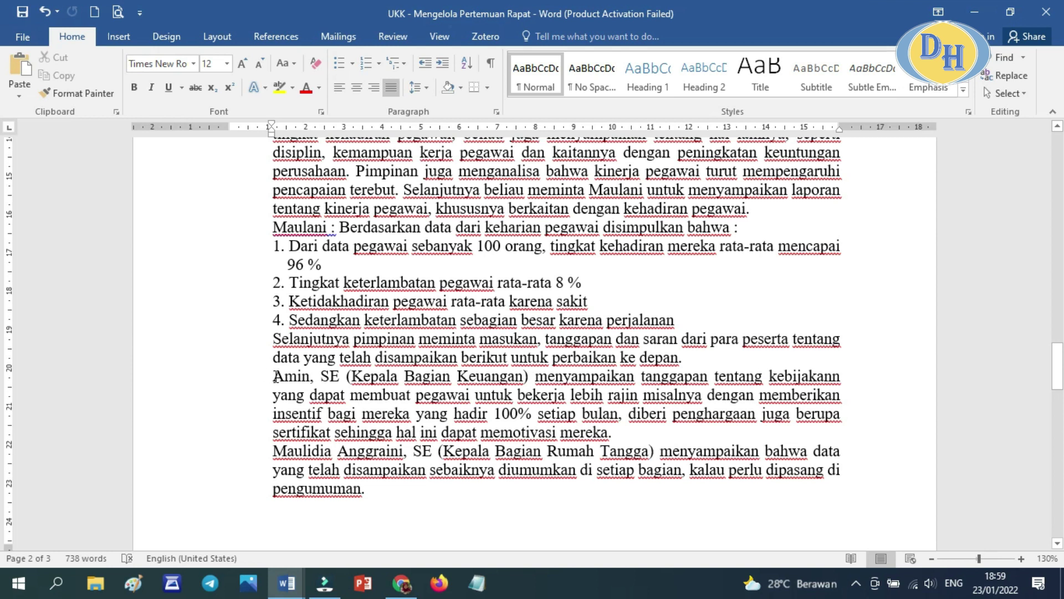
Copy the Kepala Bagian Keuangan's name from the minutes into row 2's NAMA cell in SURAT UNDANGAN, and return to the UKK document
{"action": "left_click_drag", "start_coordinate": [276, 377], "coordinate": [339, 376]}
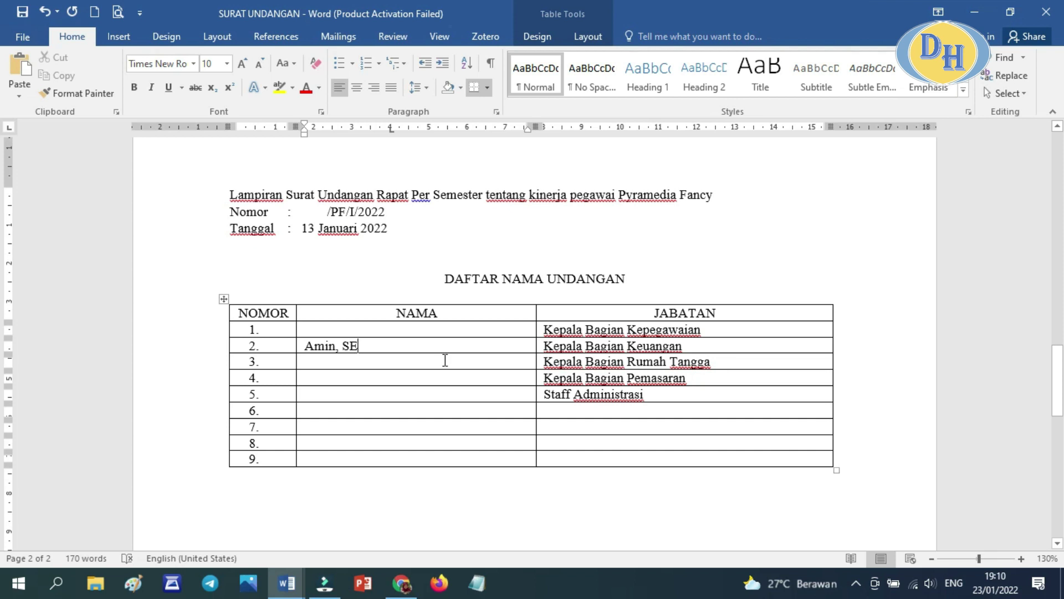
{"action": "key", "text": "alt+Tab"}
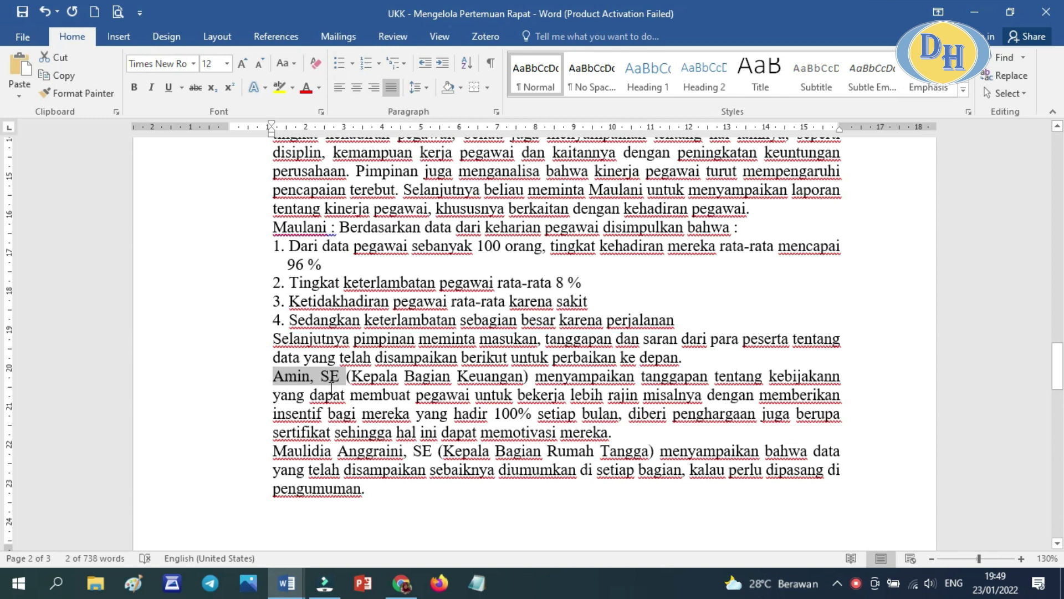
{"action": "left_click", "coordinate": [283, 381]}
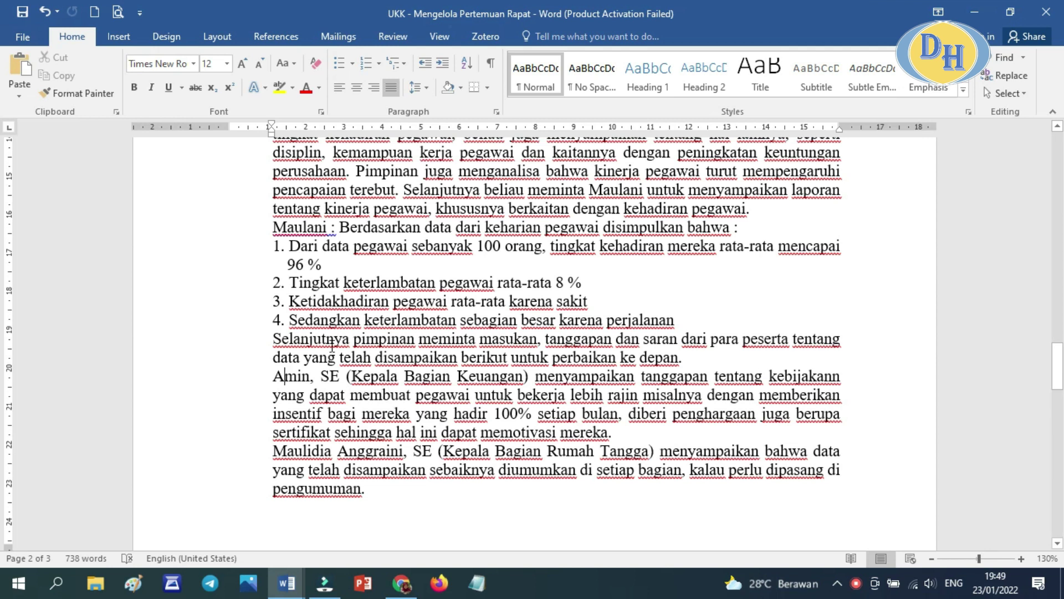
Draw a freehand Scribble loop about 3 cm wide around the Kepala Bagian Keuangan's name in the minutes
{"action": "left_click", "coordinate": [120, 37]}
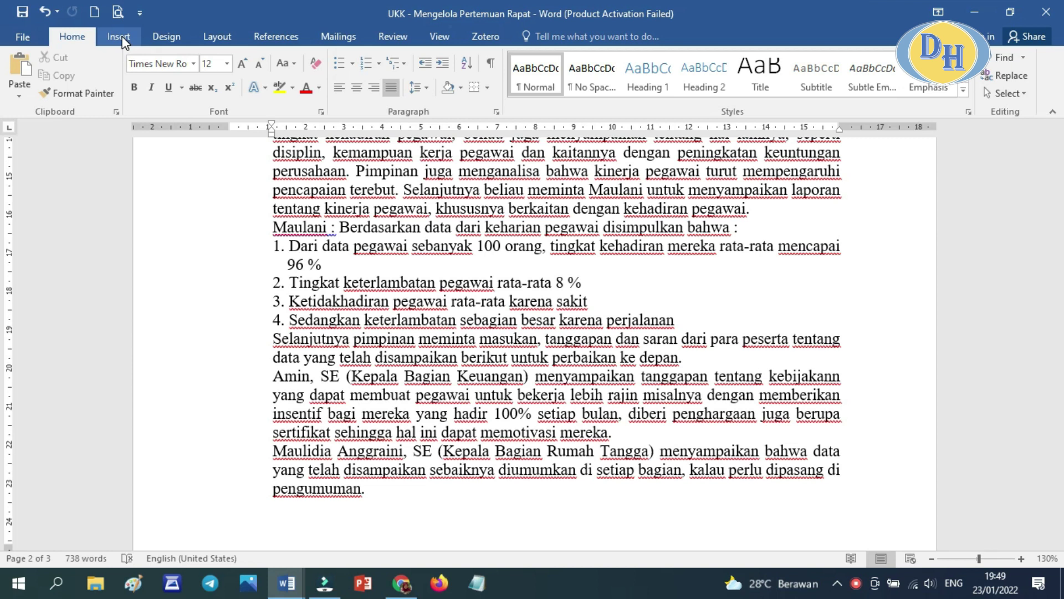
{"action": "left_click", "coordinate": [122, 42]}
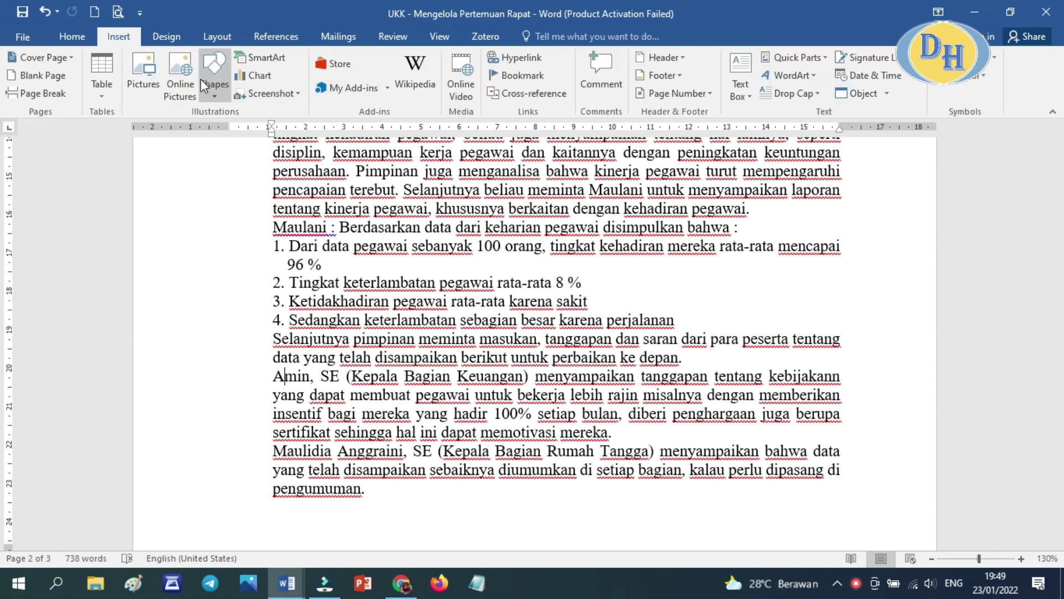
{"action": "left_click", "coordinate": [218, 88]}
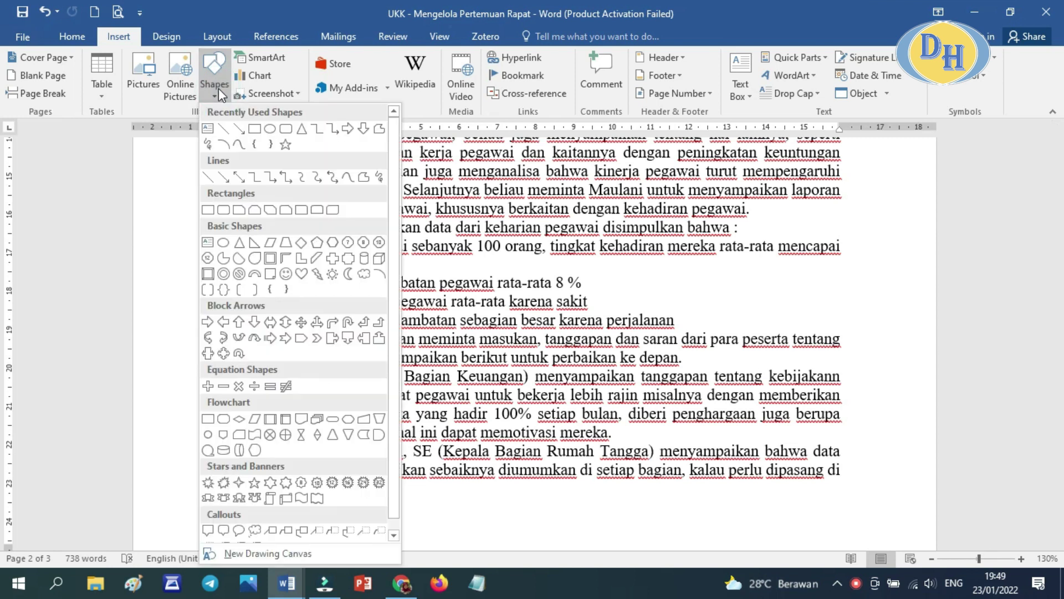
{"action": "left_click", "coordinate": [208, 143]}
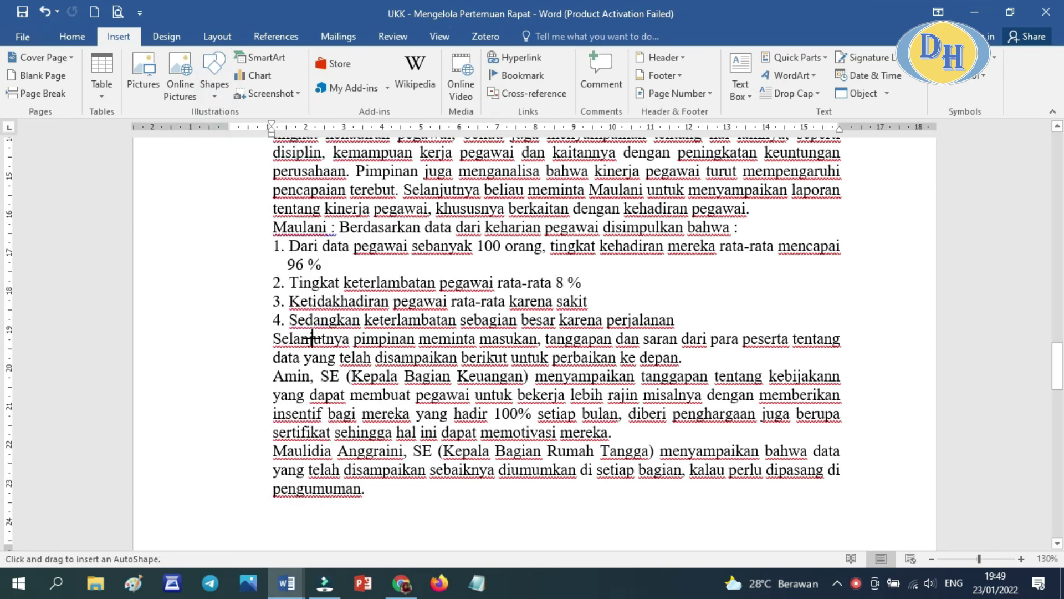
{"action": "mouse_move", "coordinate": [321, 351]}
{"action": "left_mouse_down"}
{"action": "mouse_move", "coordinate": [260, 360]}
{"action": "mouse_move", "coordinate": [286, 397]}
{"action": "mouse_move", "coordinate": [372, 371]}
{"action": "mouse_move", "coordinate": [344, 356]}
{"action": "mouse_move", "coordinate": [300, 351]}
{"action": "mouse_move", "coordinate": [298, 360]}
{"action": "left_mouse_up"}
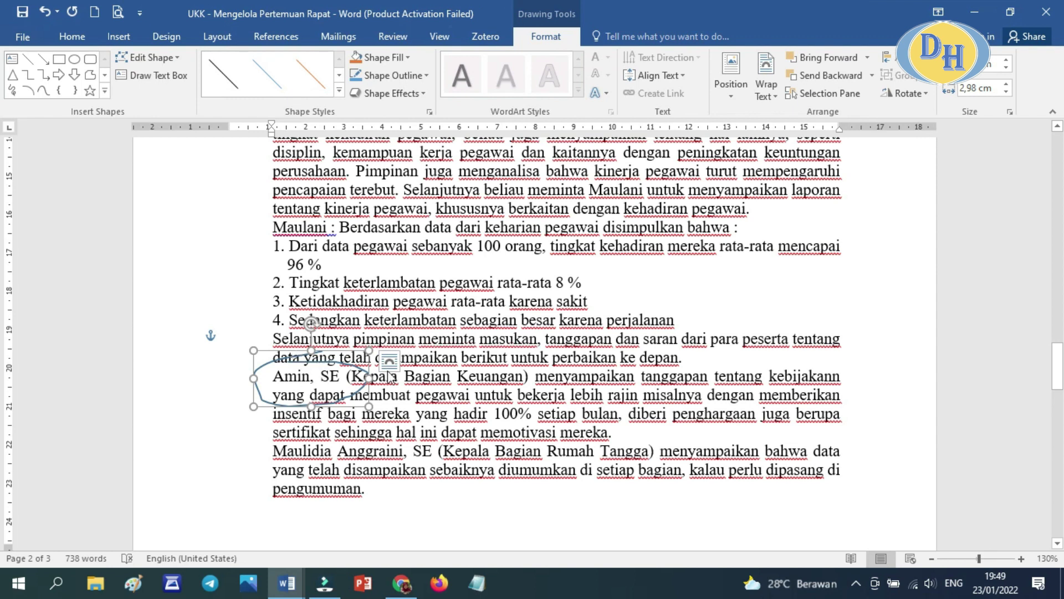
Copy the Kepala Bagian Rumah Tangga's name into row 3 under NAMA in SURAT UNDANGAN, and circle it in UKK with a scribble about 4.6 cm wide
{"action": "scroll", "coordinate": [456, 429], "scroll_direction": "down", "scroll_amount": 3}
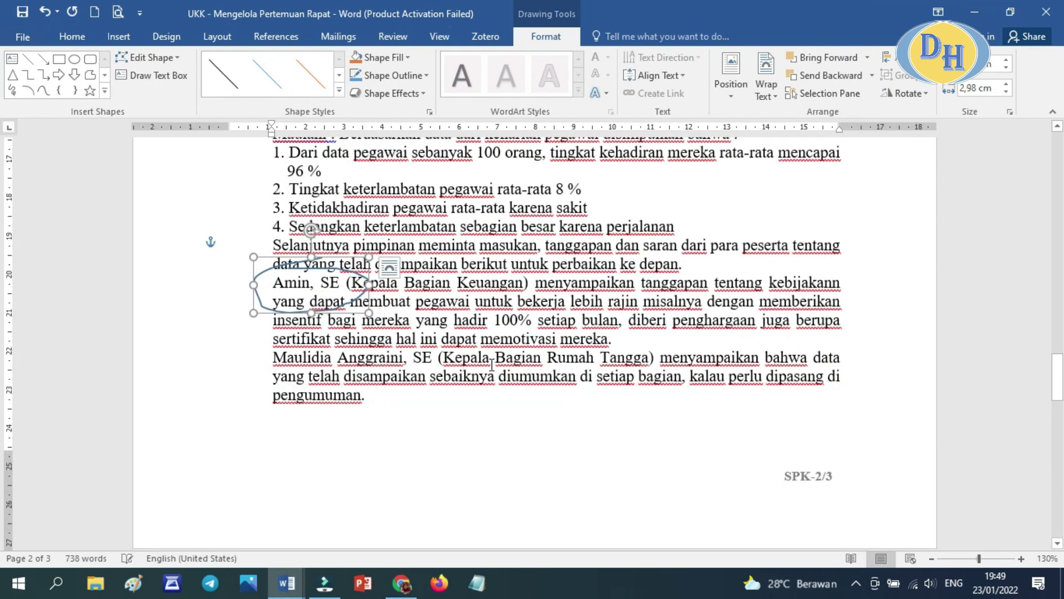
{"action": "left_click_drag", "start_coordinate": [272, 358], "coordinate": [435, 358]}
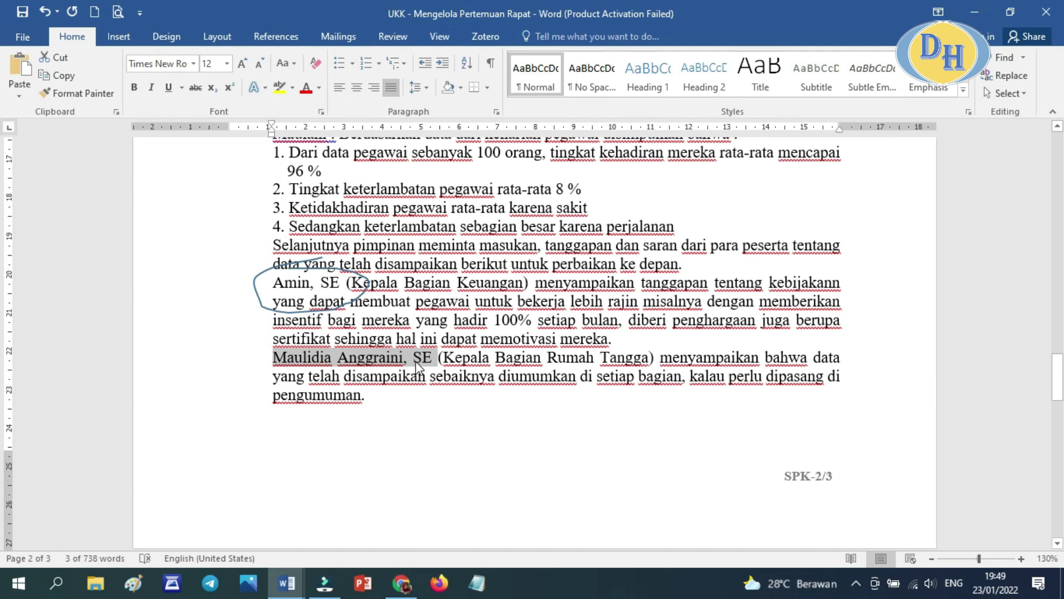
{"action": "key", "text": "ctrl+c"}
{"action": "key", "text": "alt+Tab"}
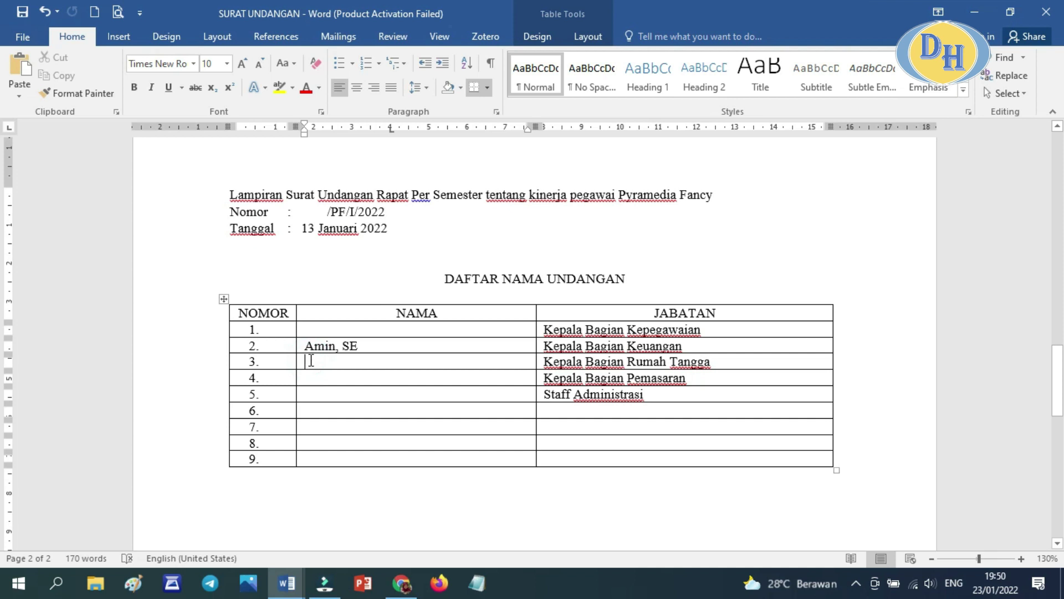
{"action": "key", "text": "ctrl+v"}
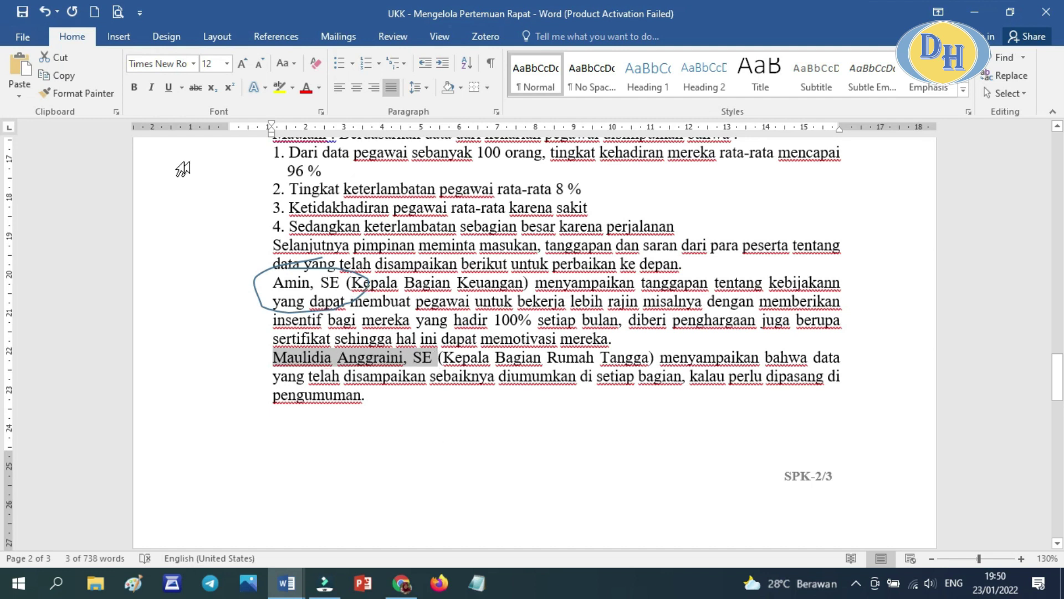
{"action": "left_click", "coordinate": [121, 37]}
{"action": "mouse_move", "coordinate": [328, 332]}
{"action": "left_mouse_down"}
{"action": "mouse_move", "coordinate": [296, 329]}
{"action": "mouse_move", "coordinate": [271, 353]}
{"action": "mouse_move", "coordinate": [355, 366]}
{"action": "mouse_move", "coordinate": [424, 363]}
{"action": "mouse_move", "coordinate": [449, 346]}
{"action": "mouse_move", "coordinate": [317, 328]}
{"action": "left_mouse_up"}
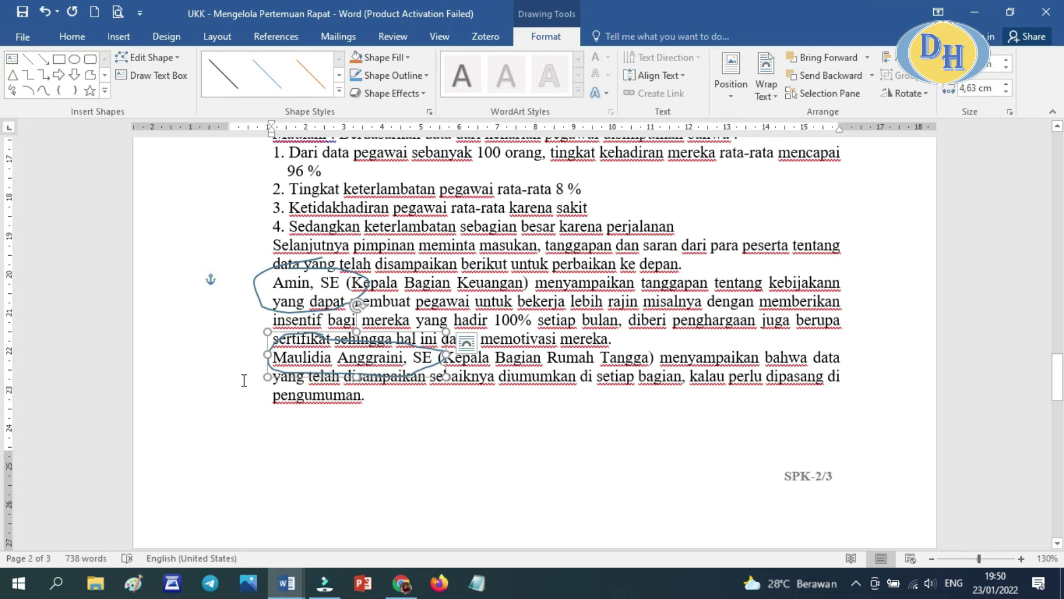
Circle the Kepala Bagian Pemasaran's name on page 3 of the minutes with a freehand Scribble loop, and switch to SURAT UNDANGAN
{"action": "scroll", "coordinate": [244, 380], "scroll_direction": "up", "scroll_amount": 6}
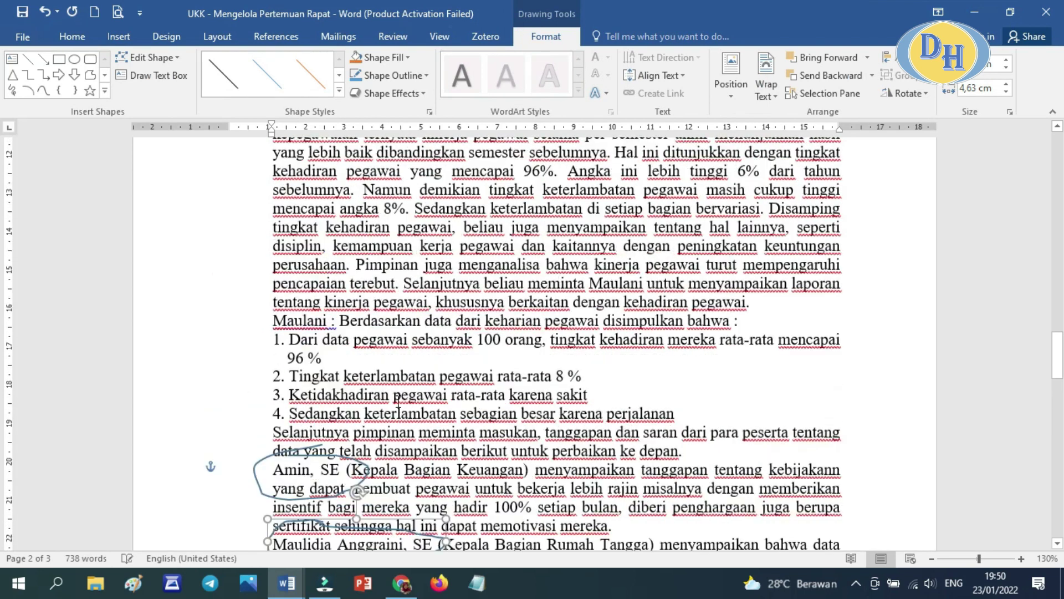
{"action": "scroll", "coordinate": [399, 400], "scroll_direction": "up", "scroll_amount": 4}
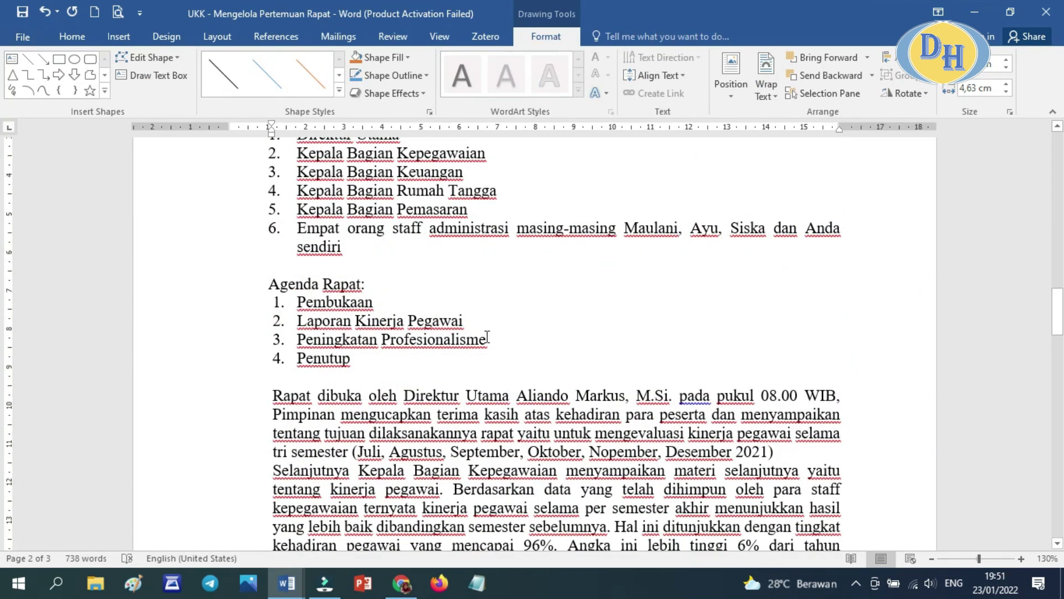
{"action": "scroll", "coordinate": [487, 336], "scroll_direction": "down", "scroll_amount": 4}
{"action": "scroll", "coordinate": [486, 337], "scroll_direction": "down", "scroll_amount": 10}
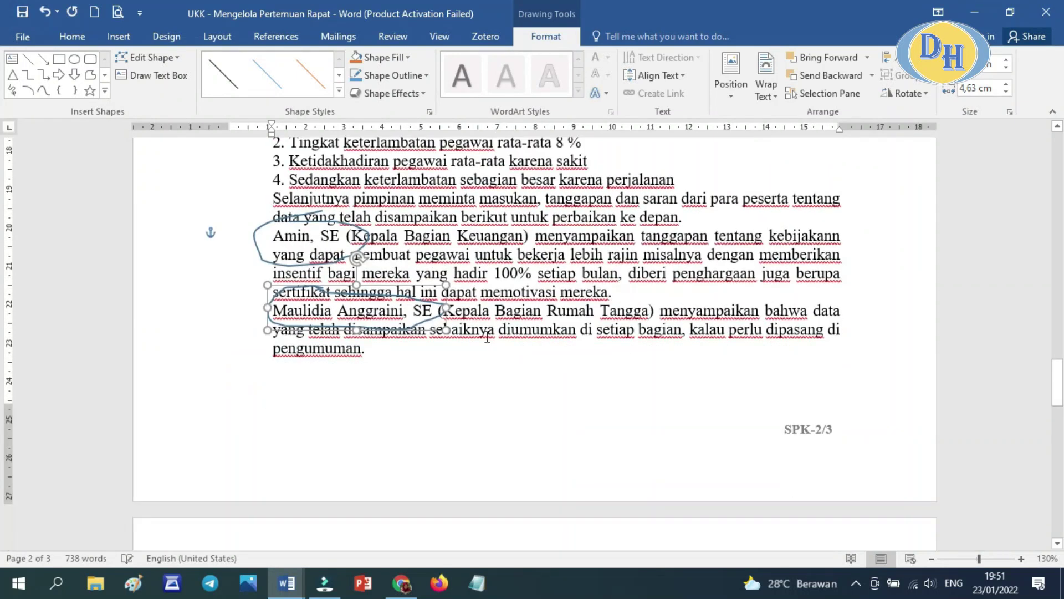
{"action": "scroll", "coordinate": [487, 341], "scroll_direction": "down", "scroll_amount": 3}
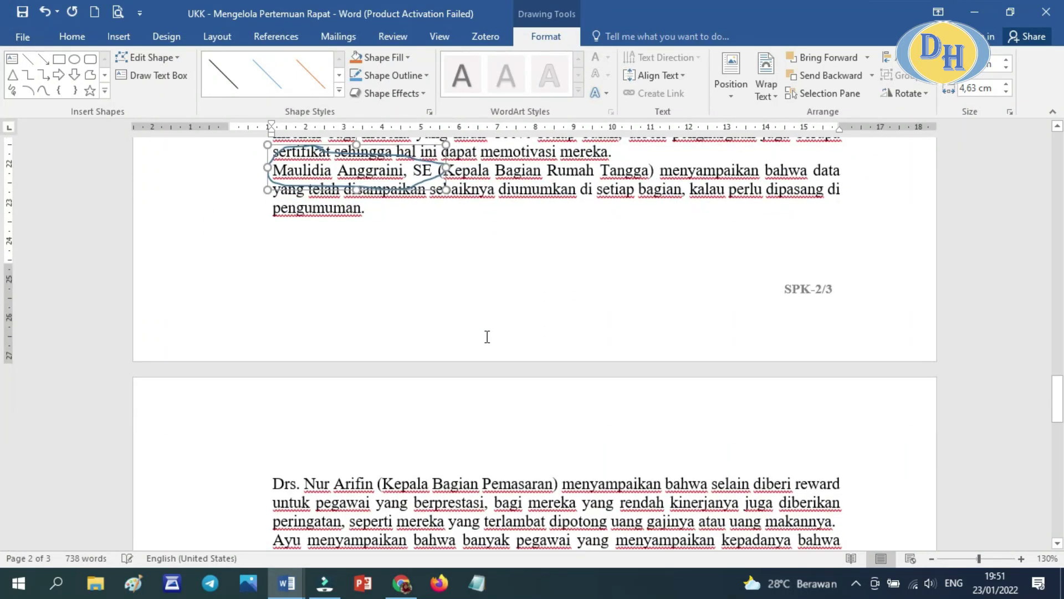
{"action": "scroll", "coordinate": [487, 336], "scroll_direction": "down", "scroll_amount": 1}
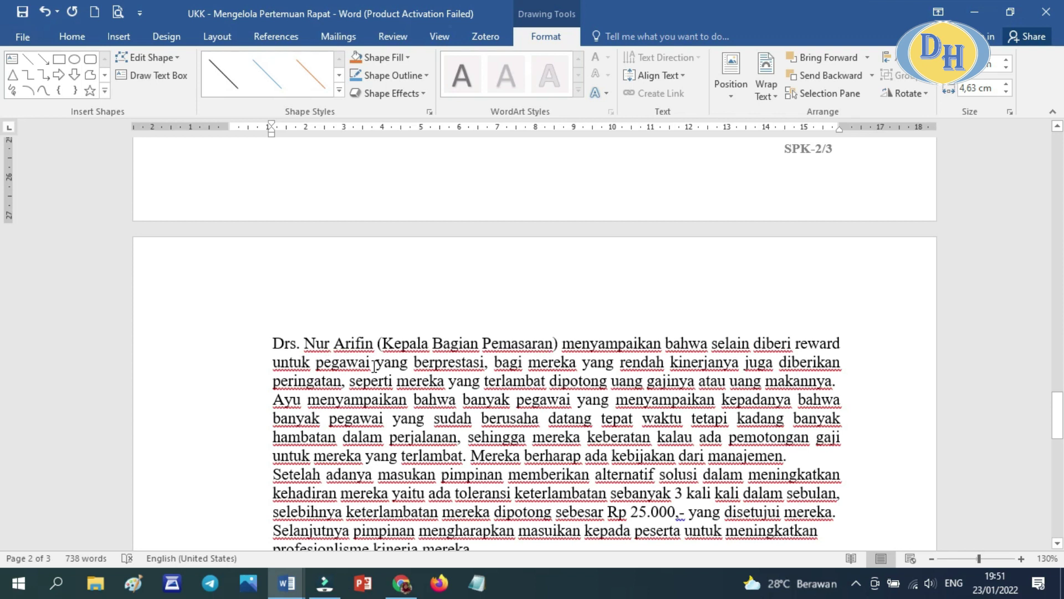
{"action": "left_click", "coordinate": [13, 90]}
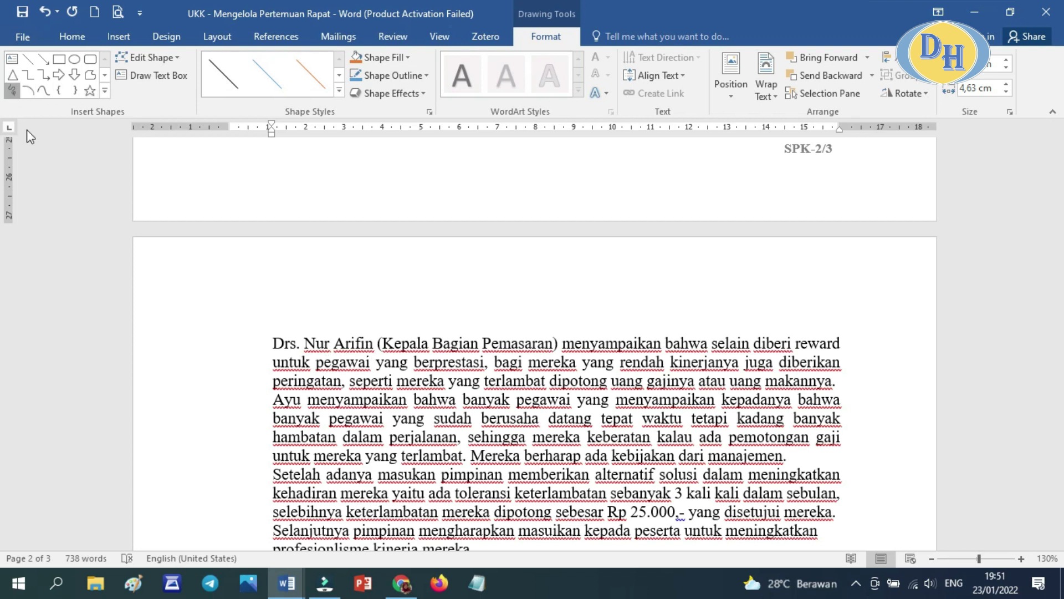
{"action": "mouse_move", "coordinate": [284, 322]}
{"action": "left_mouse_down"}
{"action": "mouse_move", "coordinate": [276, 352]}
{"action": "mouse_move", "coordinate": [338, 357]}
{"action": "mouse_move", "coordinate": [388, 340]}
{"action": "mouse_move", "coordinate": [357, 319]}
{"action": "mouse_move", "coordinate": [280, 319]}
{"action": "left_mouse_up"}
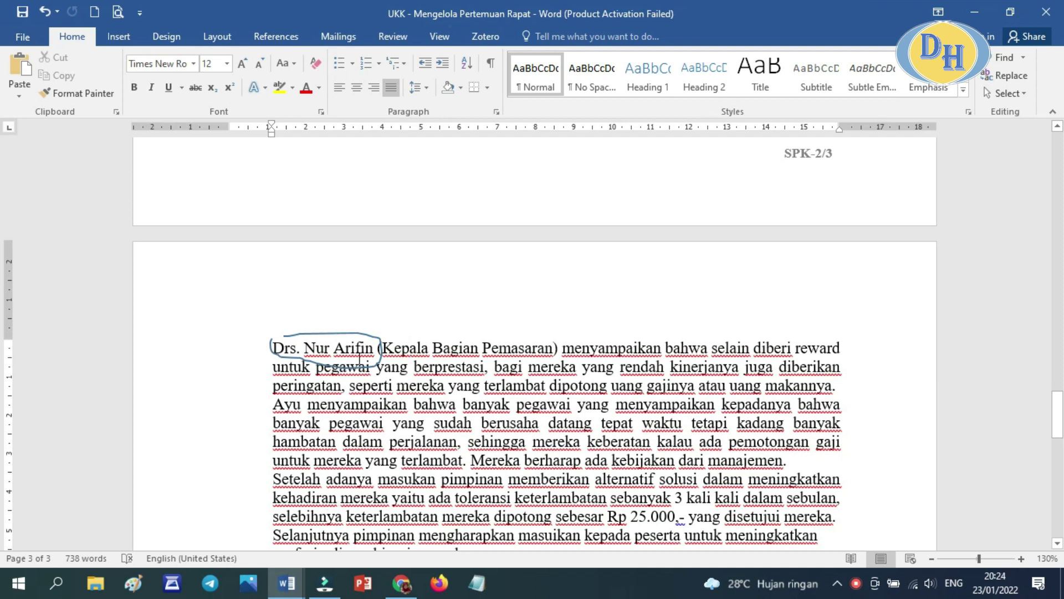
{"action": "left_click", "coordinate": [268, 592]}
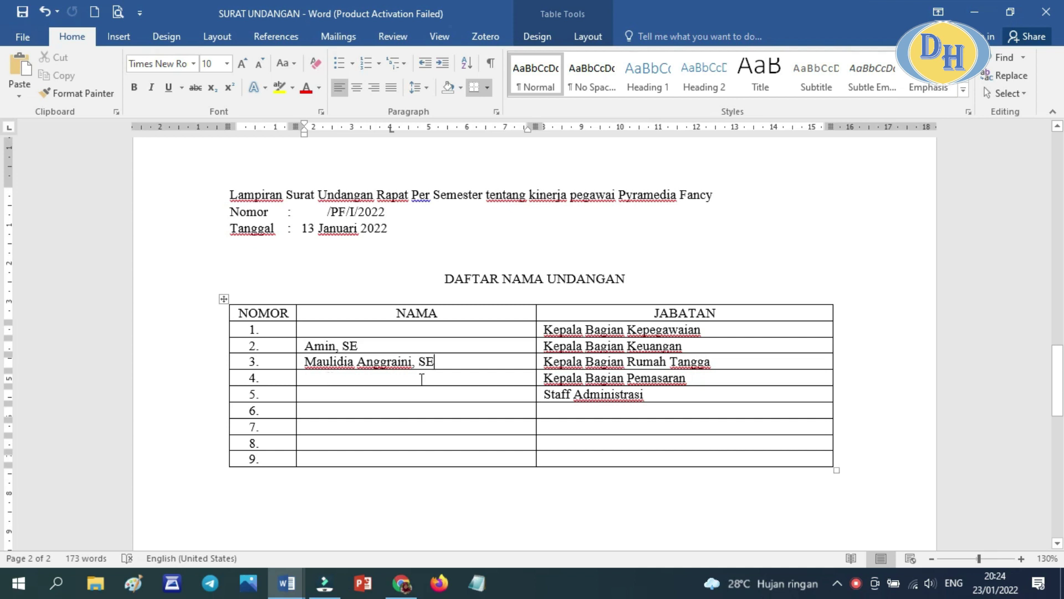
Enter the Kepala Bagian Pemasaran's name in row 4 under NAMA, and look through the UKK minutes for the remaining attendees
{"action": "left_click", "coordinate": [316, 376]}
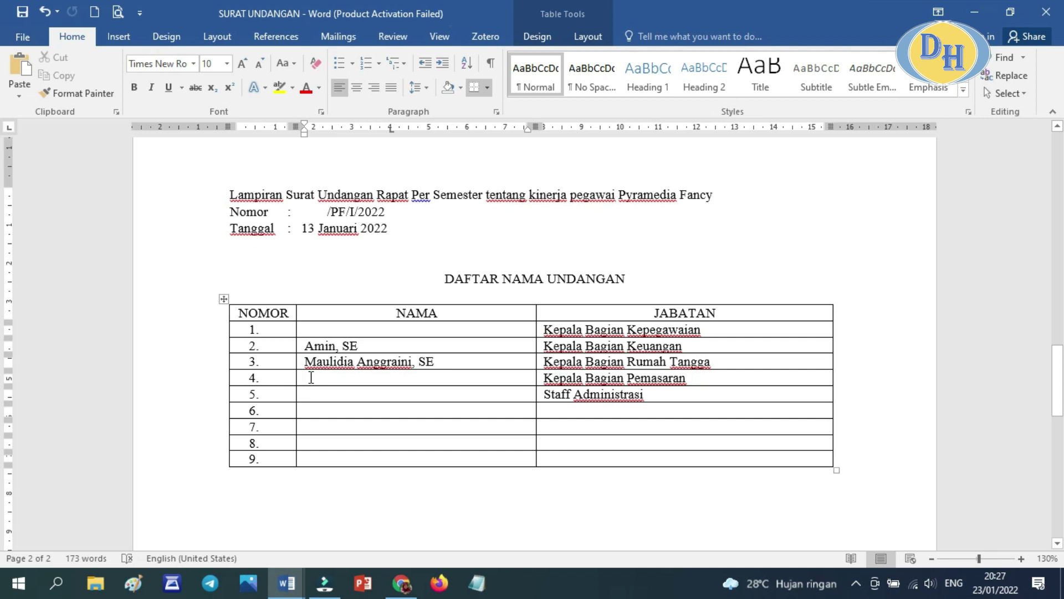
{"action": "type", "text": "Drs. Nur Arifin"}
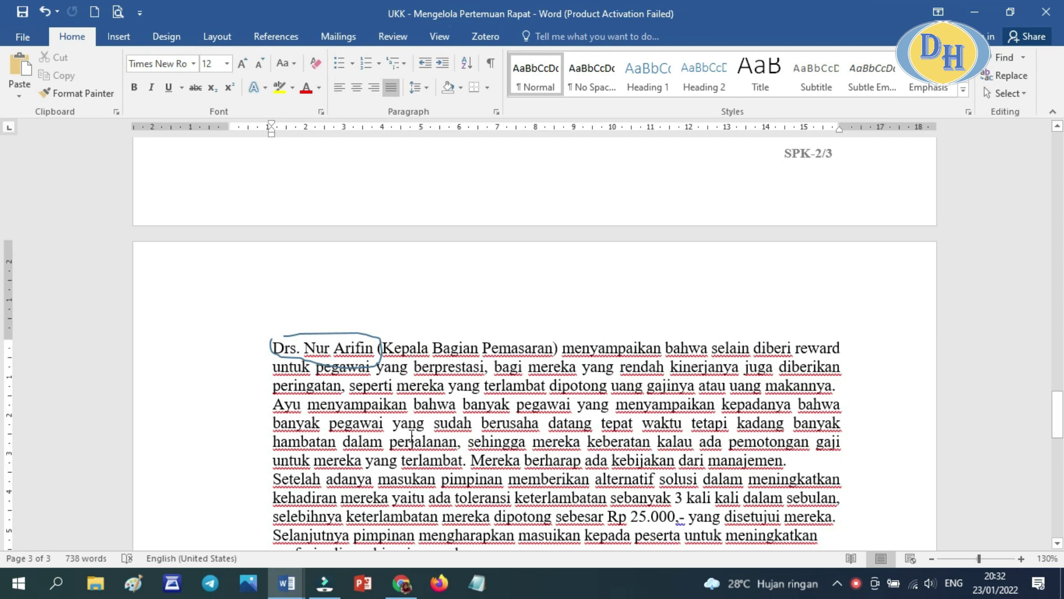
{"action": "scroll", "coordinate": [411, 435], "scroll_direction": "up", "scroll_amount": 6}
{"action": "scroll", "coordinate": [412, 435], "scroll_direction": "up", "scroll_amount": 10}
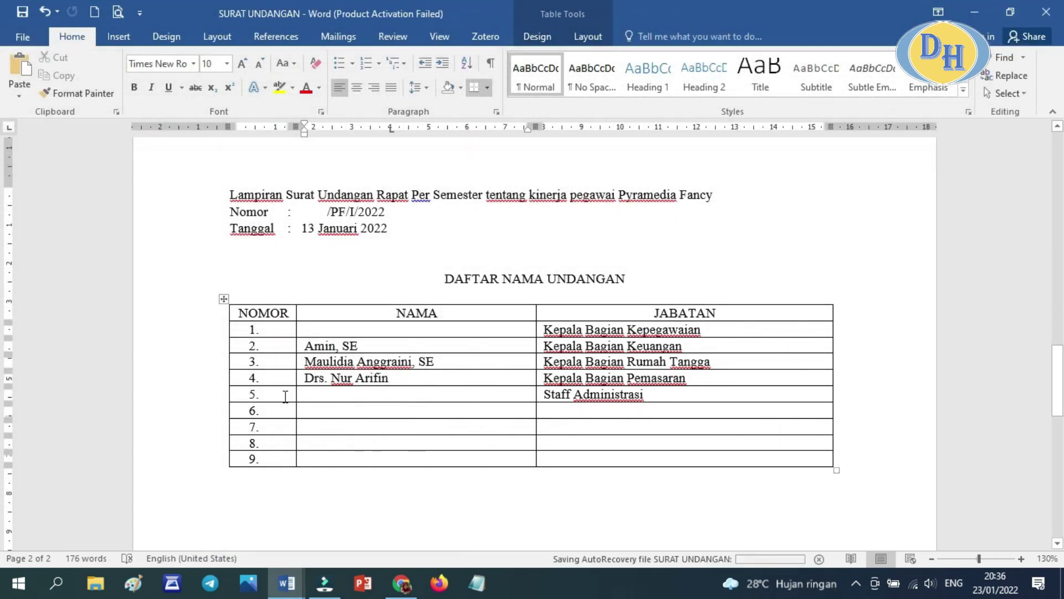
Enter the three administrative staff members' names in rows 5, 6 and 7 under NAMA in SURAT UNDANGAN
{"action": "left_click", "coordinate": [325, 395]}
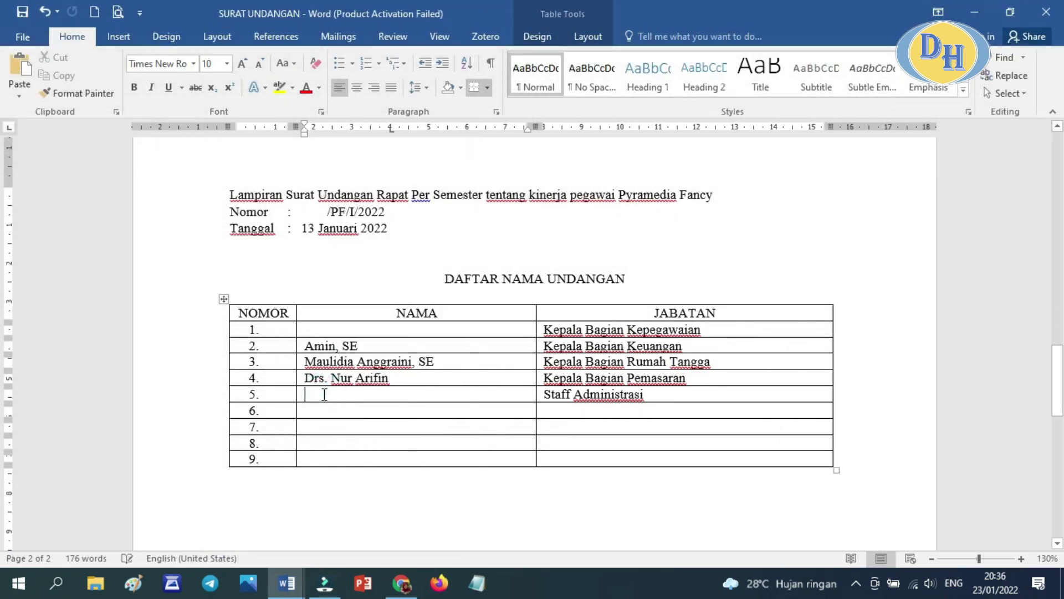
{"action": "type", "text": "Maulani"}
{"action": "left_click", "coordinate": [318, 413]}
{"action": "type", "text": "Ayu"}
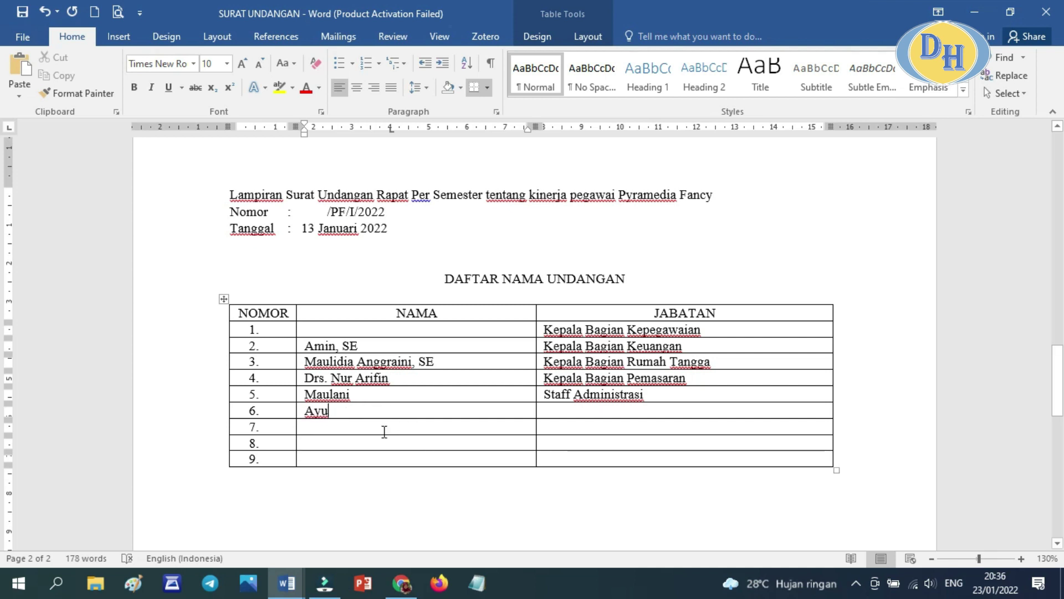
{"action": "left_click", "coordinate": [317, 426]}
{"action": "type", "text": "Siska"}
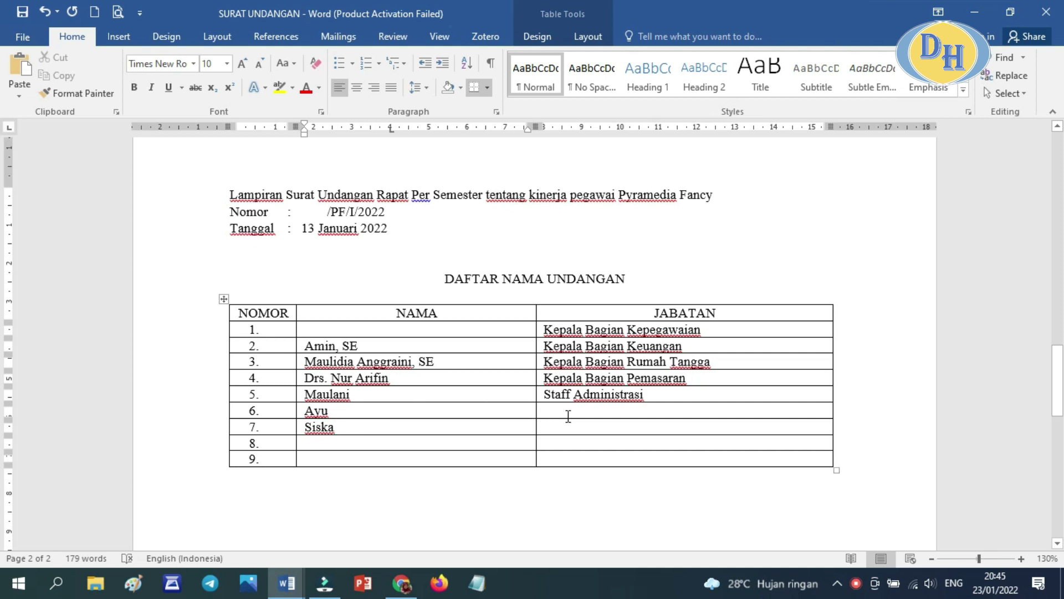
Copy the position Staff Administrasi from row 5 into the JABATAN cells of rows 6 and 7
{"action": "left_click", "coordinate": [538, 399]}
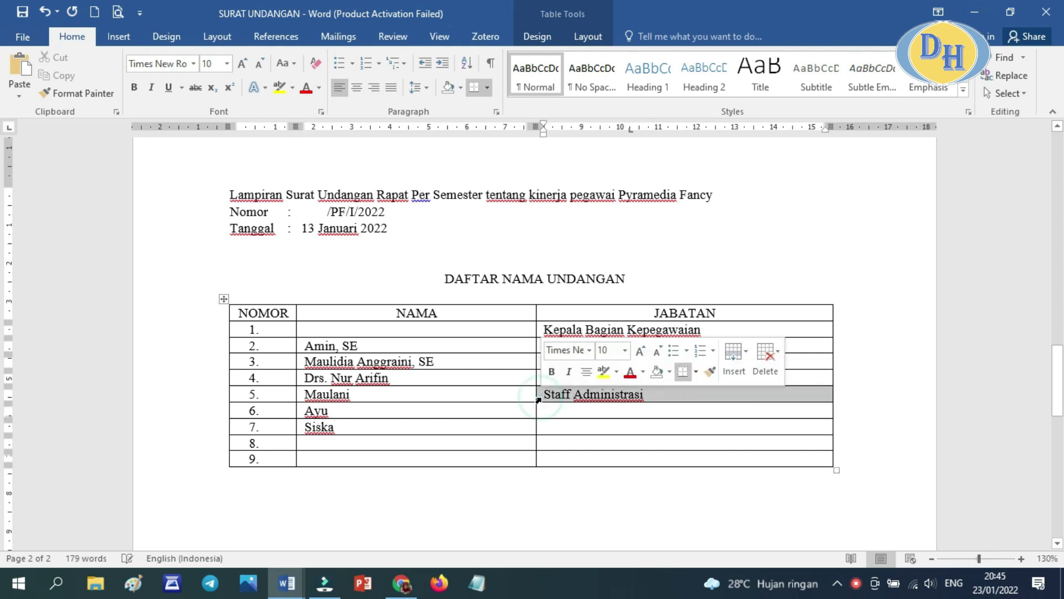
{"action": "right_click", "coordinate": [538, 399]}
{"action": "left_click", "coordinate": [592, 211]}
{"action": "left_click_drag", "start_coordinate": [588, 416], "coordinate": [591, 425]}
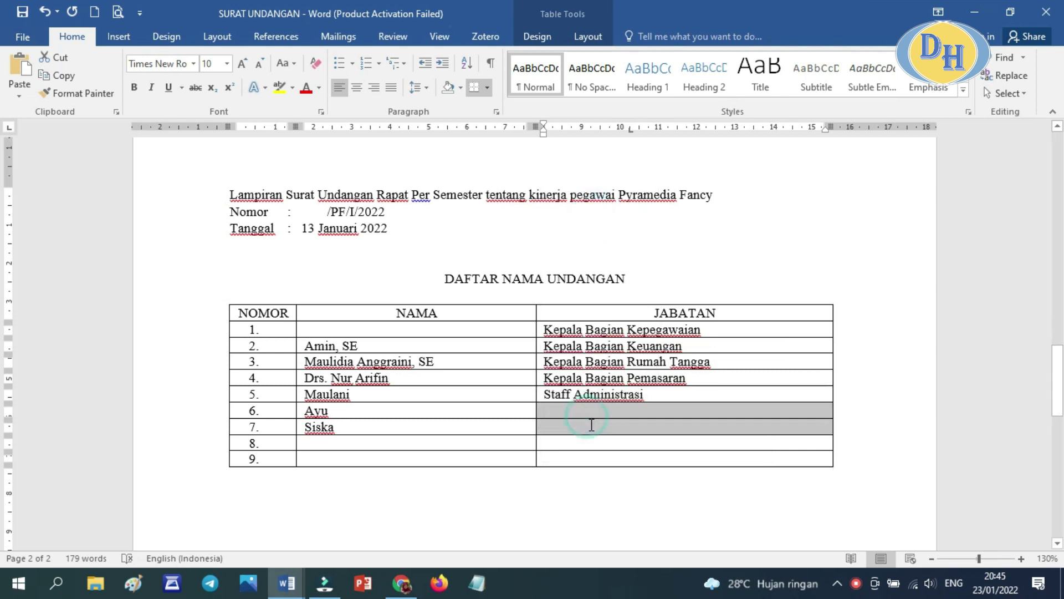
{"action": "right_click", "coordinate": [591, 421]}
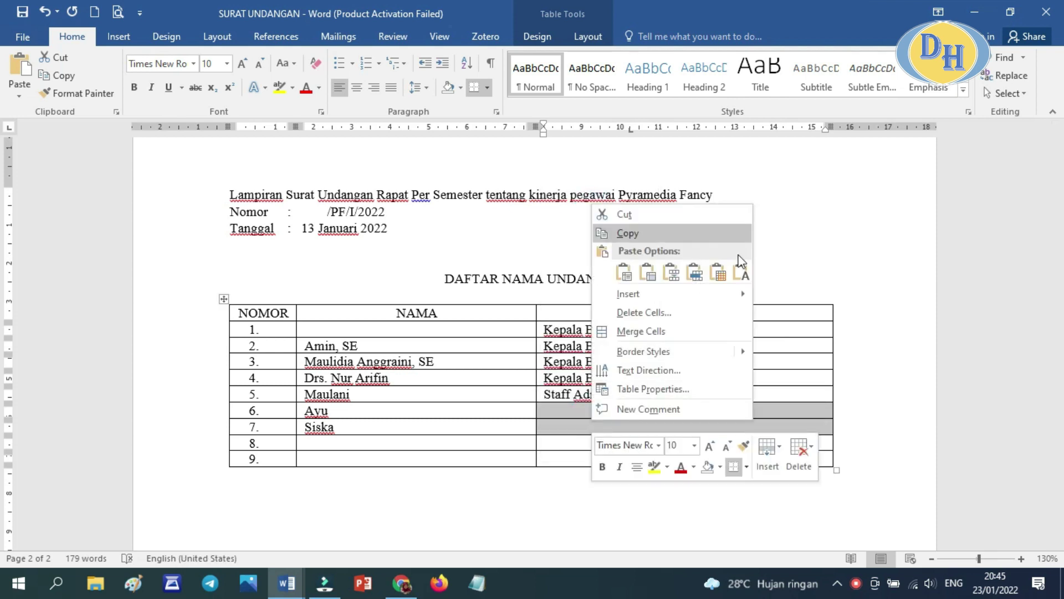
{"action": "left_click", "coordinate": [719, 271]}
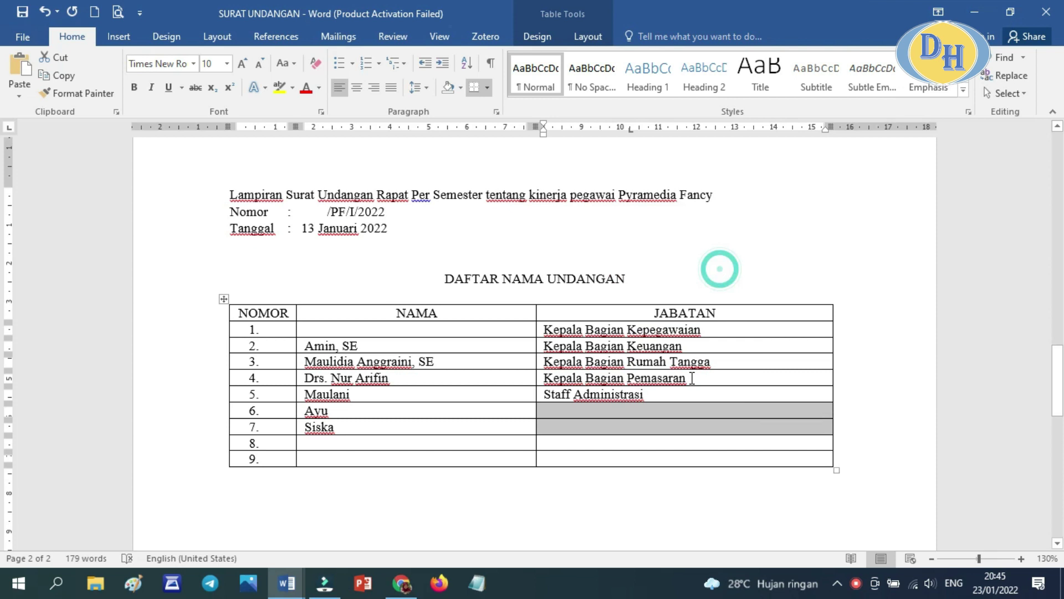
{"action": "left_click", "coordinate": [665, 428]}
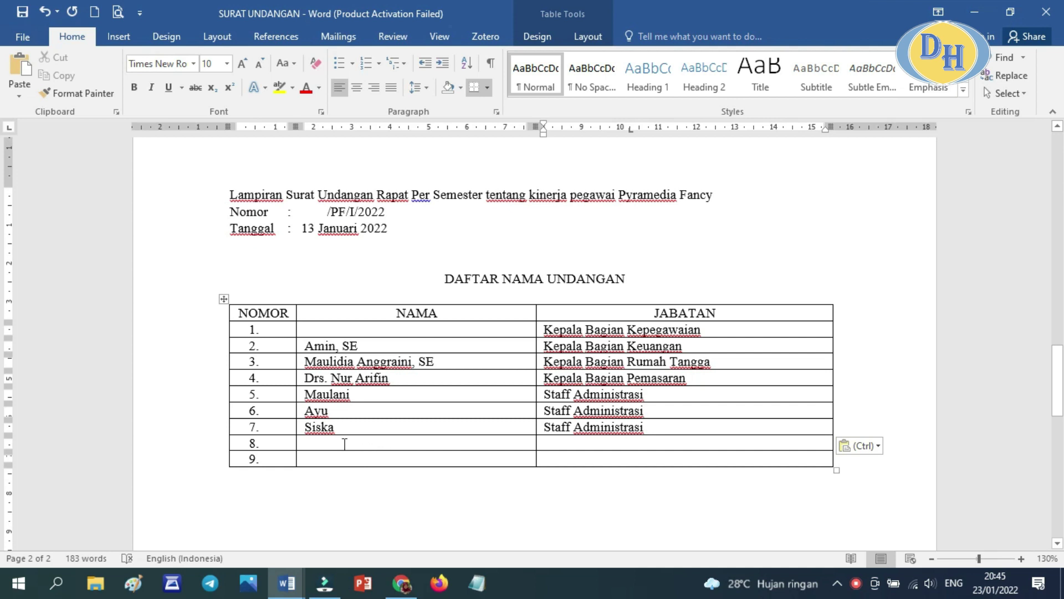
Delete the empty rows 8 and 9 from the DAFTAR NAMA UNDANGAN table
{"action": "left_click_drag", "start_coordinate": [350, 445], "coordinate": [350, 453]}
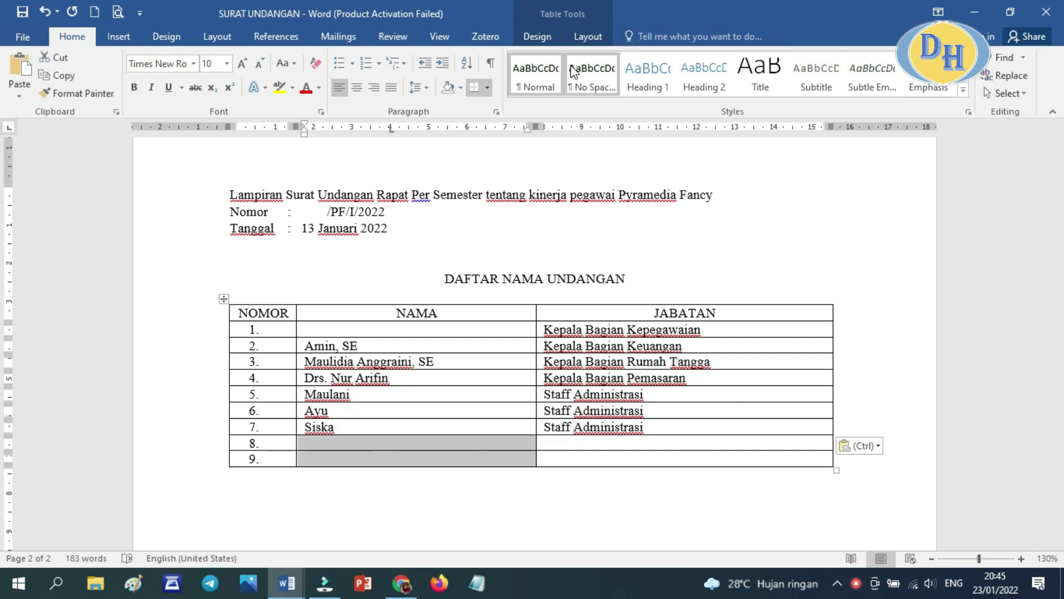
{"action": "left_click", "coordinate": [588, 37]}
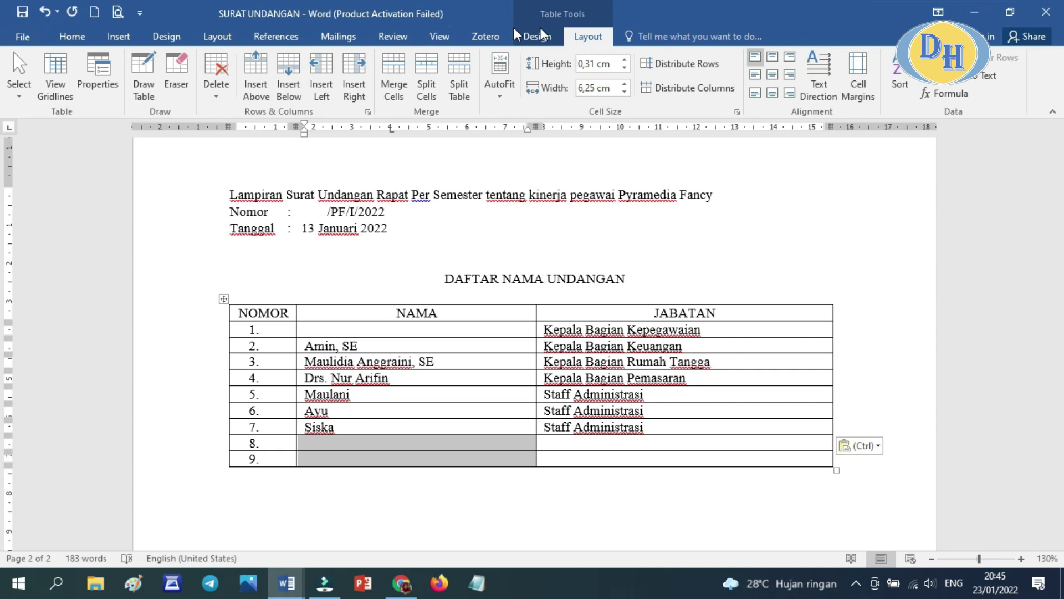
{"action": "left_click", "coordinate": [214, 91]}
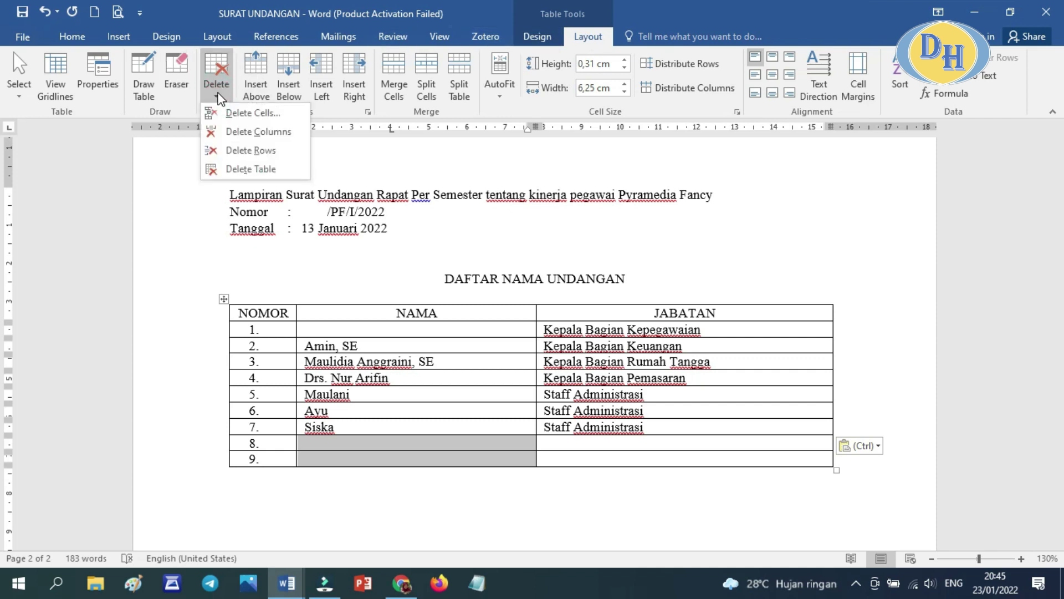
{"action": "left_click", "coordinate": [242, 151]}
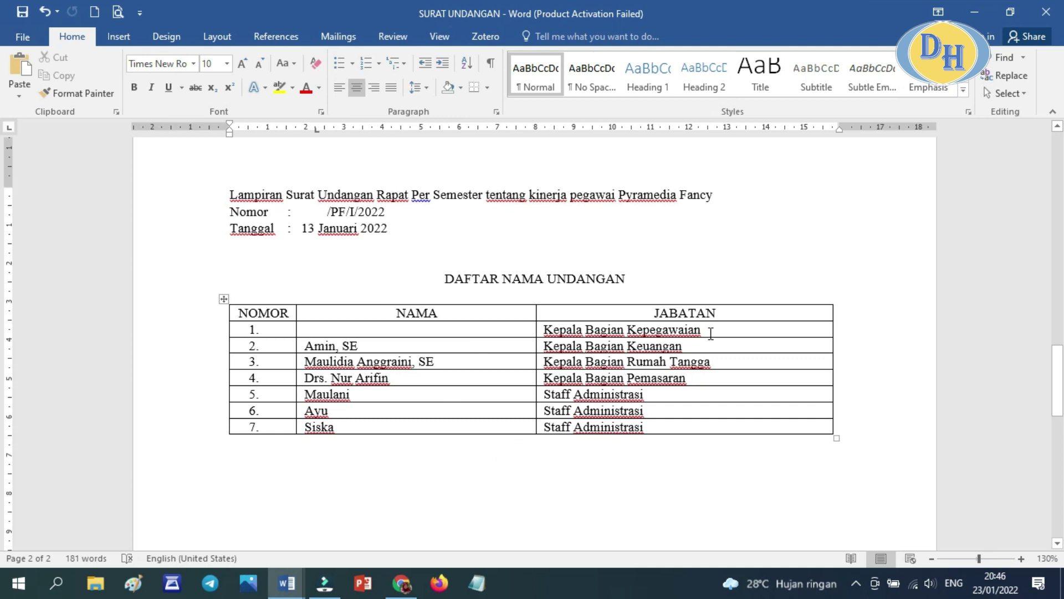
{"action": "left_click", "coordinate": [332, 328]}
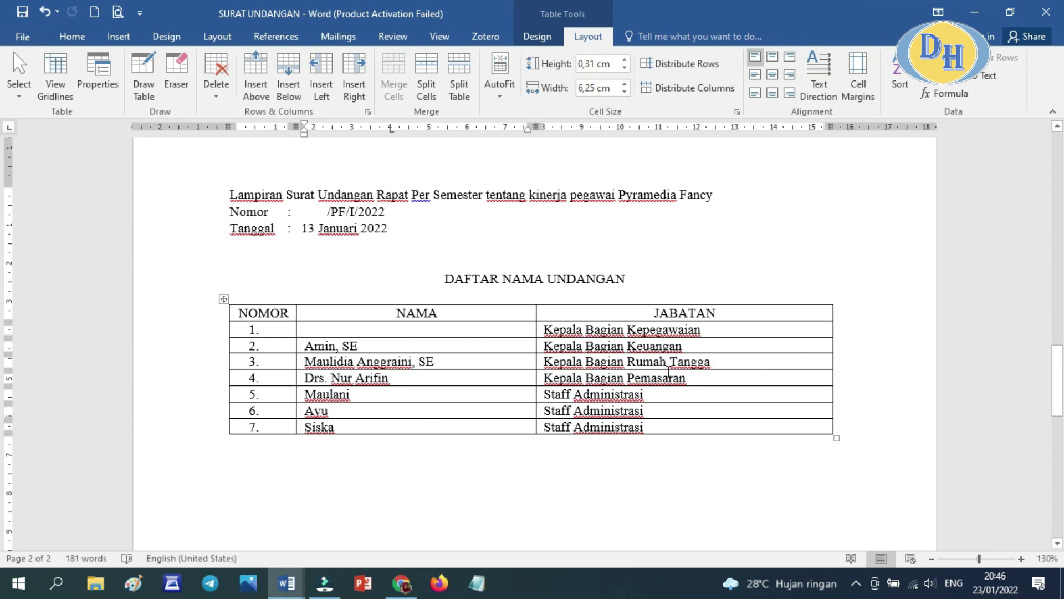
{"action": "scroll", "coordinate": [669, 390], "scroll_direction": "up", "scroll_amount": 3}
{"action": "scroll", "coordinate": [669, 391], "scroll_direction": "down", "scroll_amount": 2}
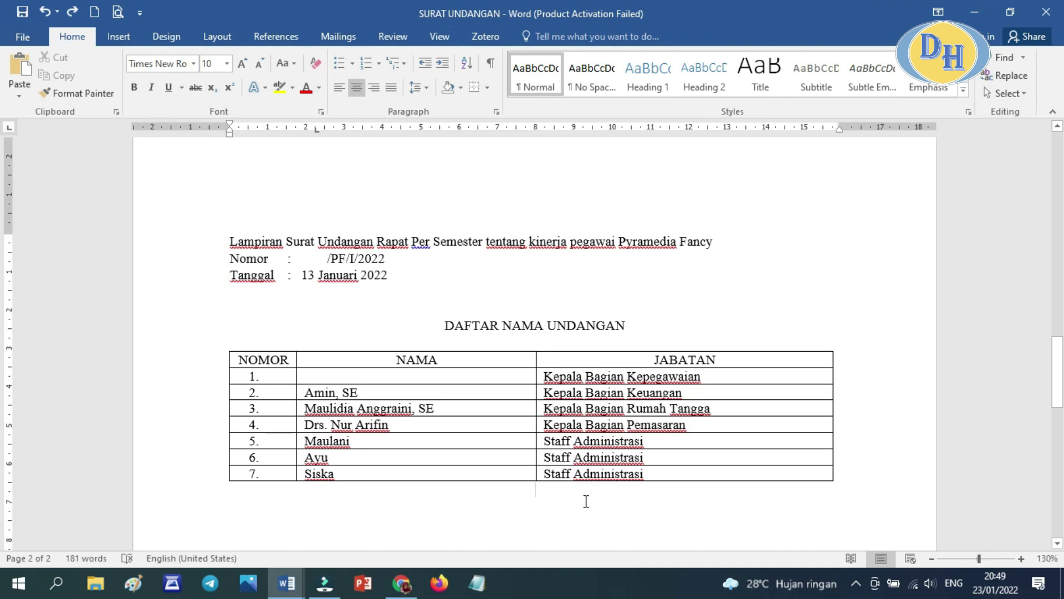
Copy the closing signature block on the letter's first page, from Hormat kami through Direktur Utama
{"action": "scroll", "coordinate": [586, 501], "scroll_direction": "up", "scroll_amount": 15}
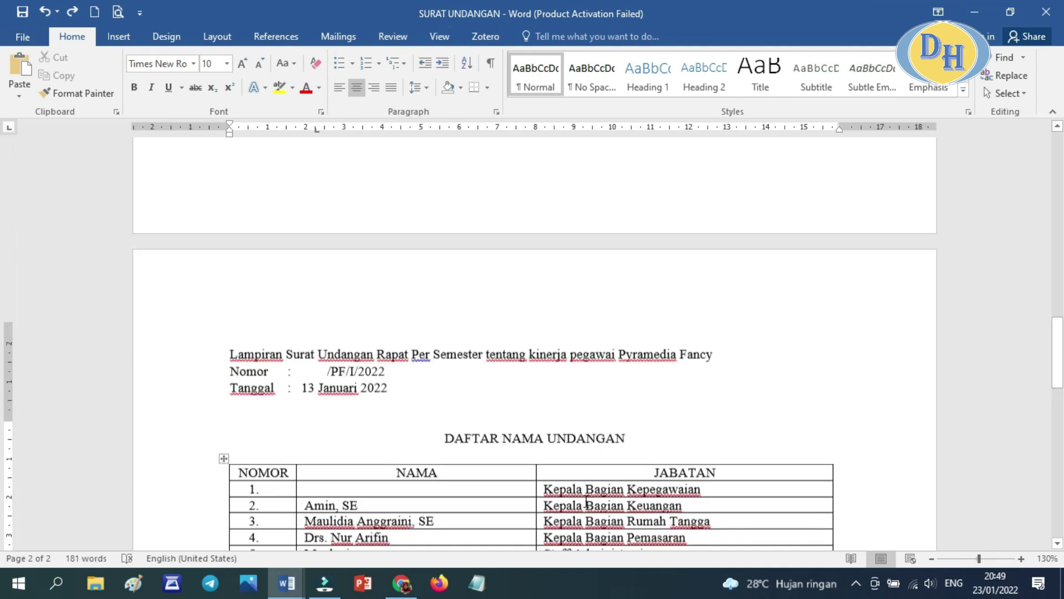
{"action": "scroll", "coordinate": [590, 499], "scroll_direction": "up", "scroll_amount": 2}
{"action": "scroll", "coordinate": [596, 506], "scroll_direction": "down", "scroll_amount": 3}
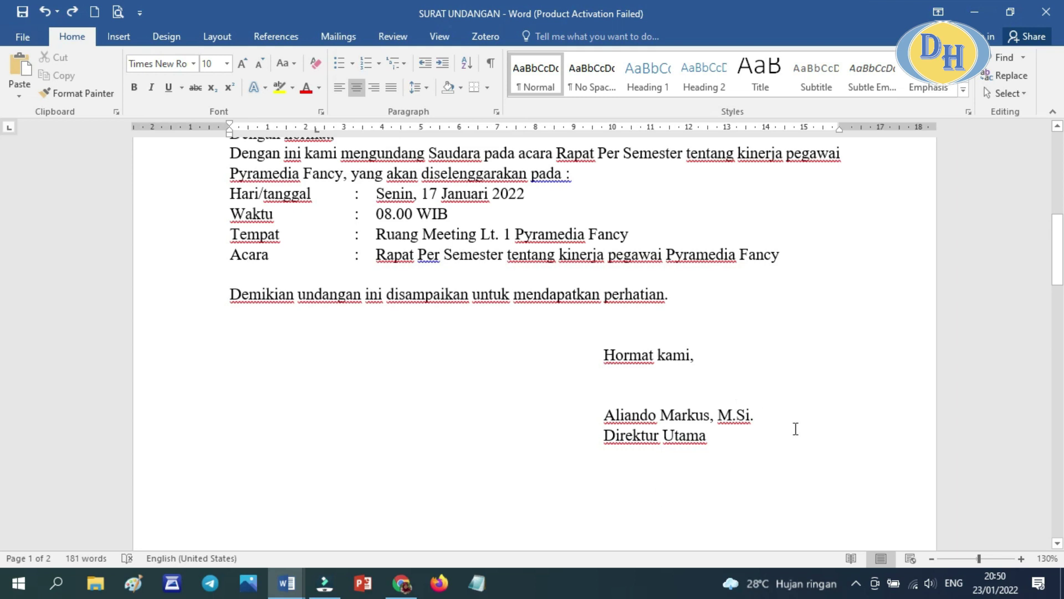
{"action": "left_click_drag", "start_coordinate": [608, 353], "coordinate": [797, 451]}
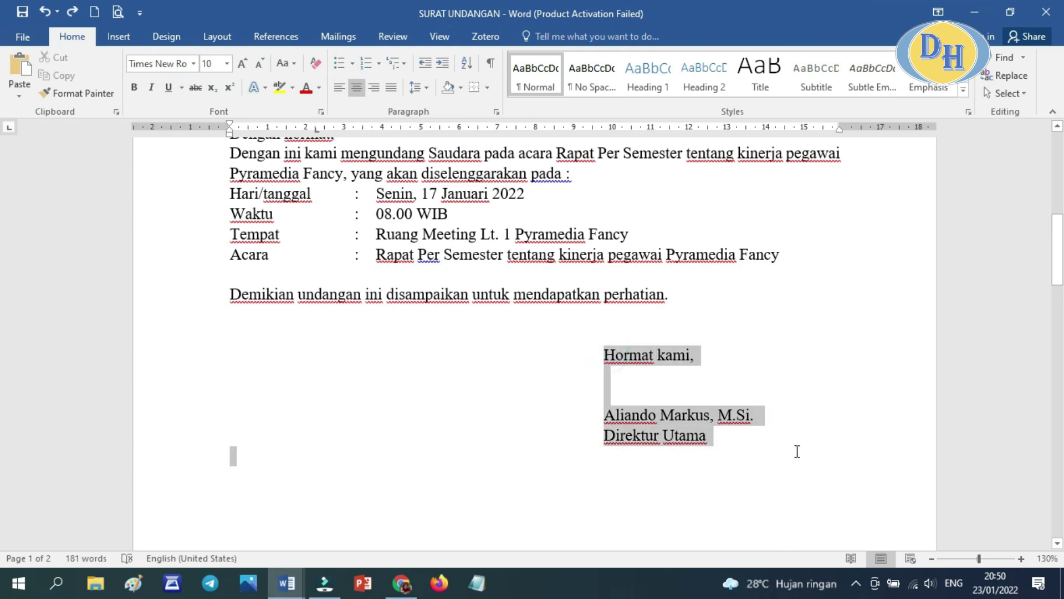
{"action": "right_click", "coordinate": [644, 430]}
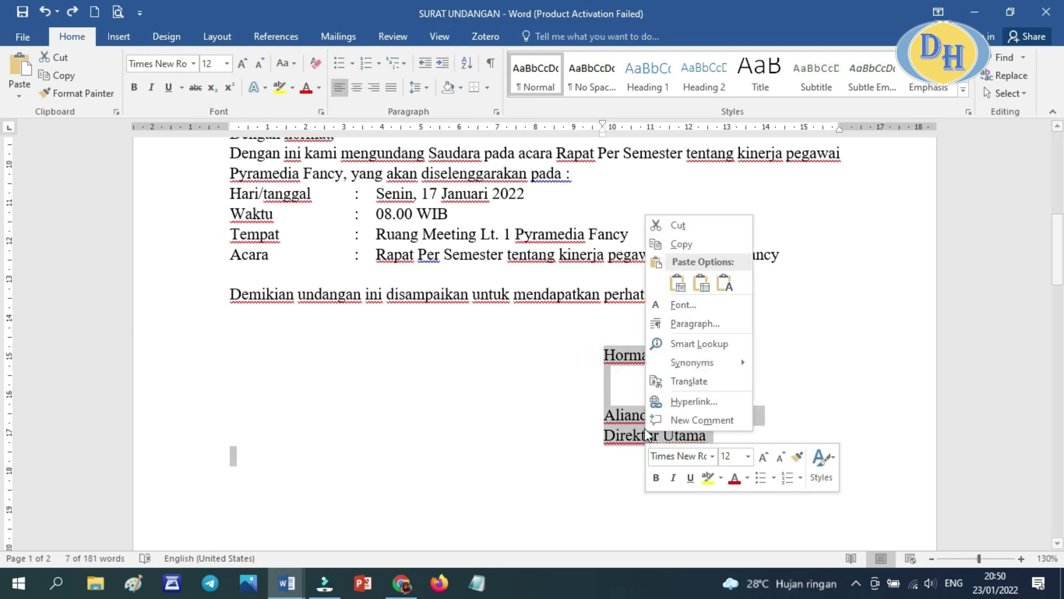
{"action": "left_click", "coordinate": [686, 245]}
Paste the signature block below the attachment table on page 2 and insert two blank lines above it
{"action": "scroll", "coordinate": [672, 377], "scroll_direction": "down", "scroll_amount": 10}
{"action": "scroll", "coordinate": [673, 388], "scroll_direction": "down", "scroll_amount": 3}
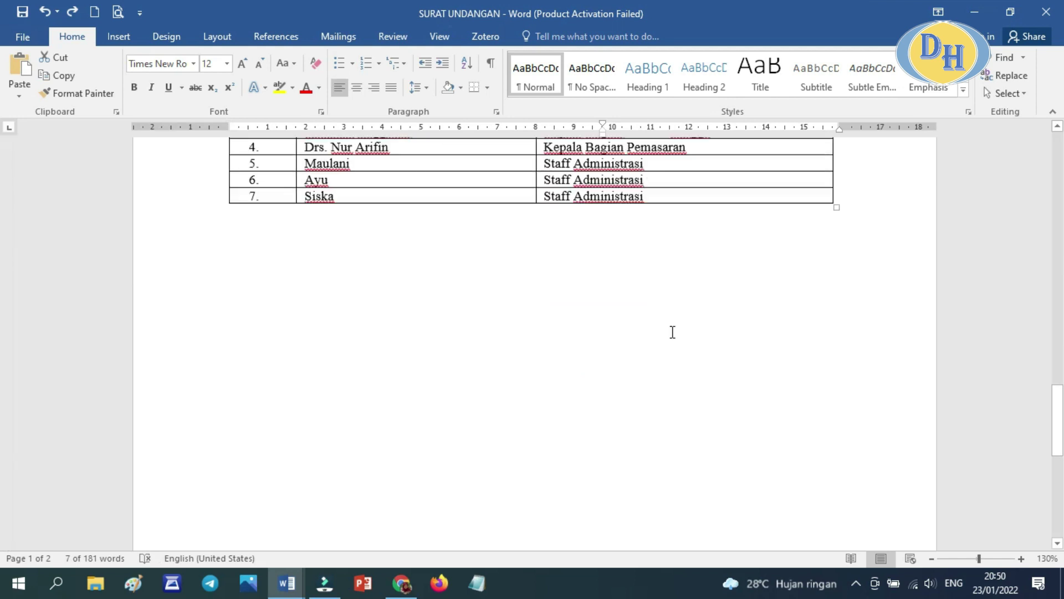
{"action": "left_click", "coordinate": [676, 242]}
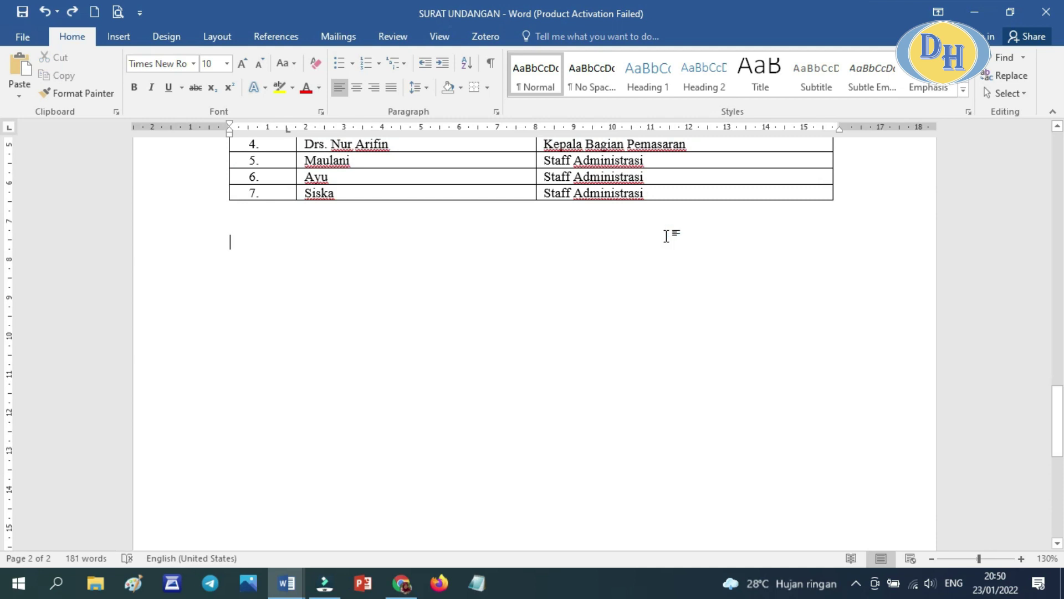
{"action": "right_click", "coordinate": [670, 235]}
{"action": "left_click", "coordinate": [694, 301]}
{"action": "left_click", "coordinate": [608, 215]}
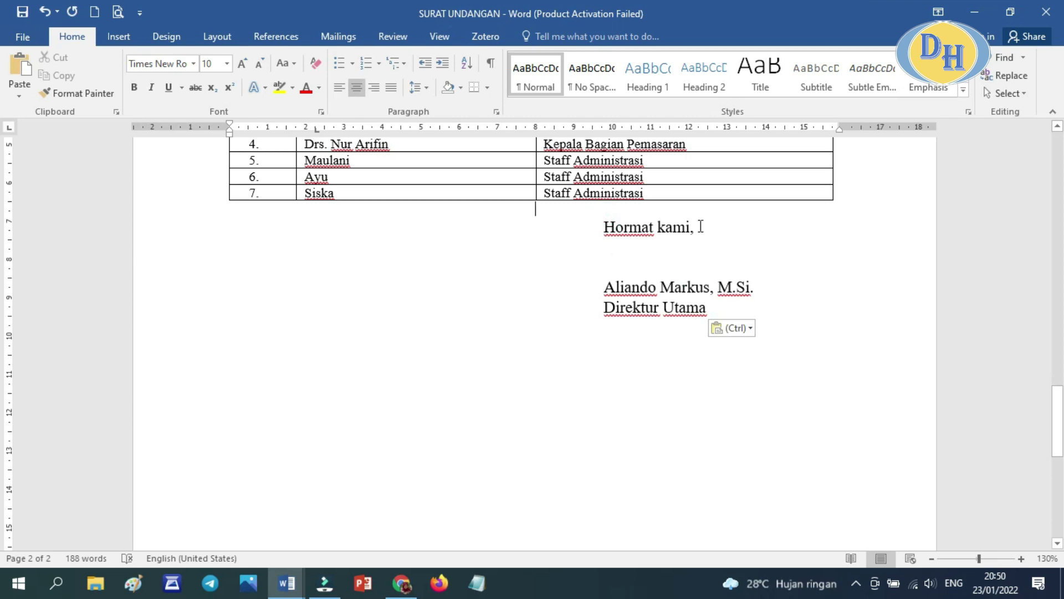
{"action": "key", "text": "Return"}
{"action": "key", "text": "Return"}
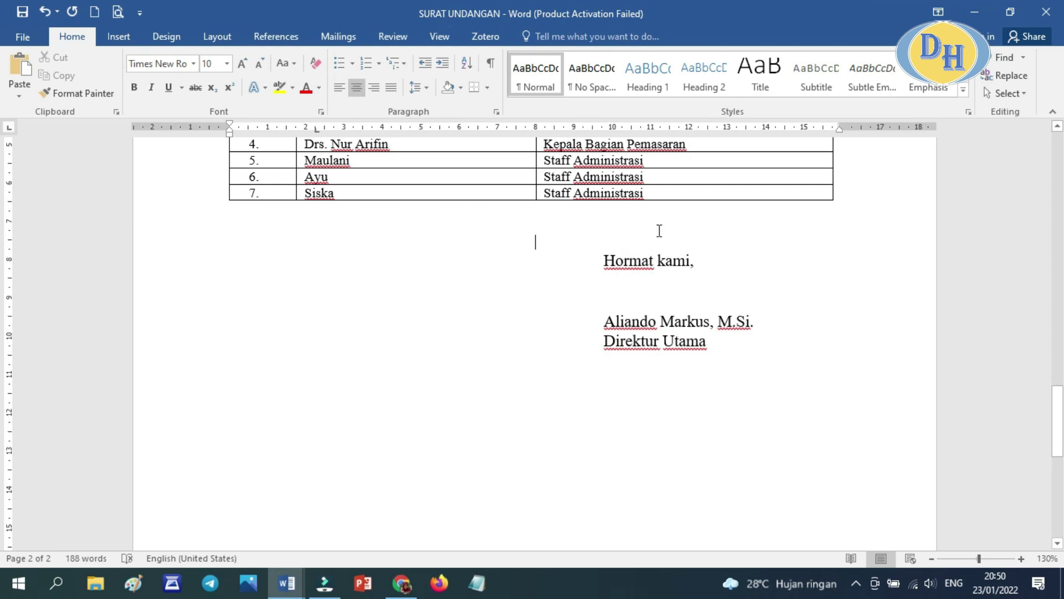
Review the invitation letter and its attachment page at 100% zoom, examining the table and both signature blocks
{"action": "scroll", "coordinate": [673, 257], "scroll_direction": "up", "scroll_amount": 3}
{"action": "scroll", "coordinate": [699, 274], "scroll_direction": "up", "scroll_amount": 4}
{"action": "scroll", "coordinate": [682, 388], "scroll_direction": "down", "scroll_amount": 4}
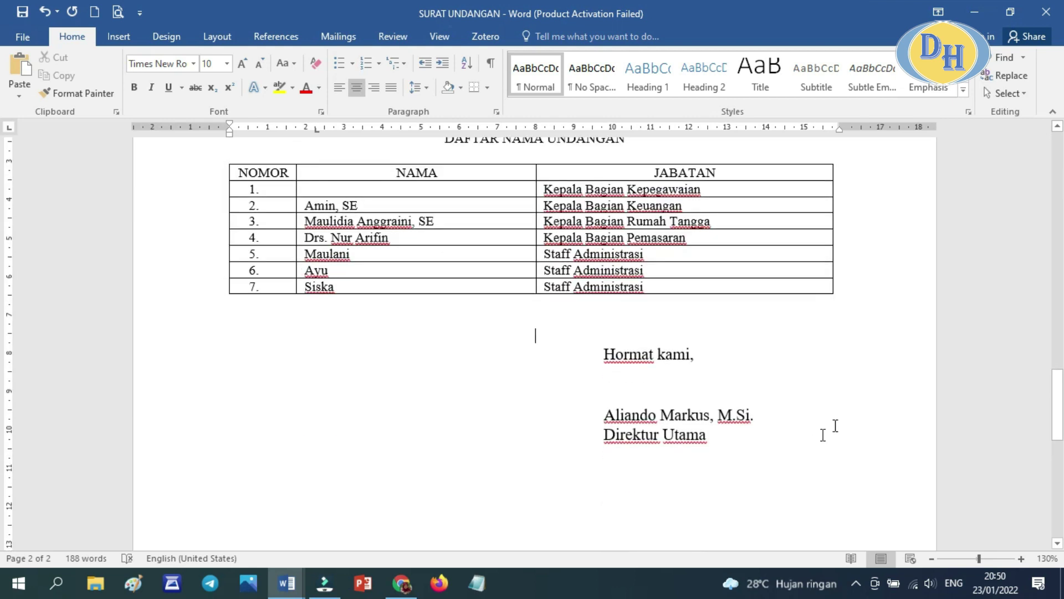
{"action": "scroll", "coordinate": [890, 373], "scroll_direction": "up", "scroll_amount": 4}
{"action": "scroll", "coordinate": [891, 375], "scroll_direction": "down", "scroll_amount": 2}
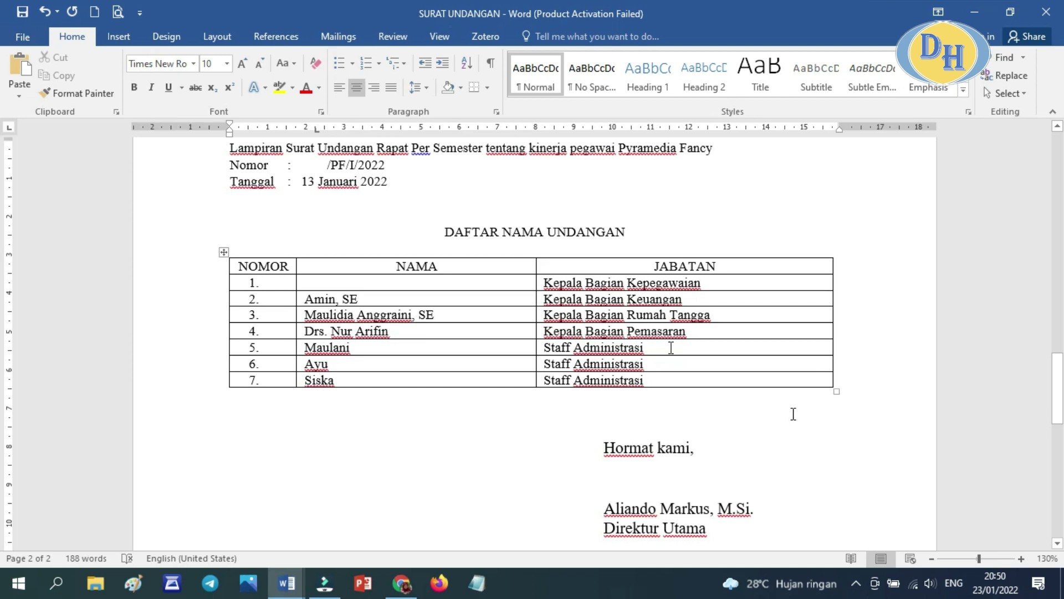
{"action": "left_click", "coordinate": [928, 560]}
{"action": "left_click", "coordinate": [929, 560]}
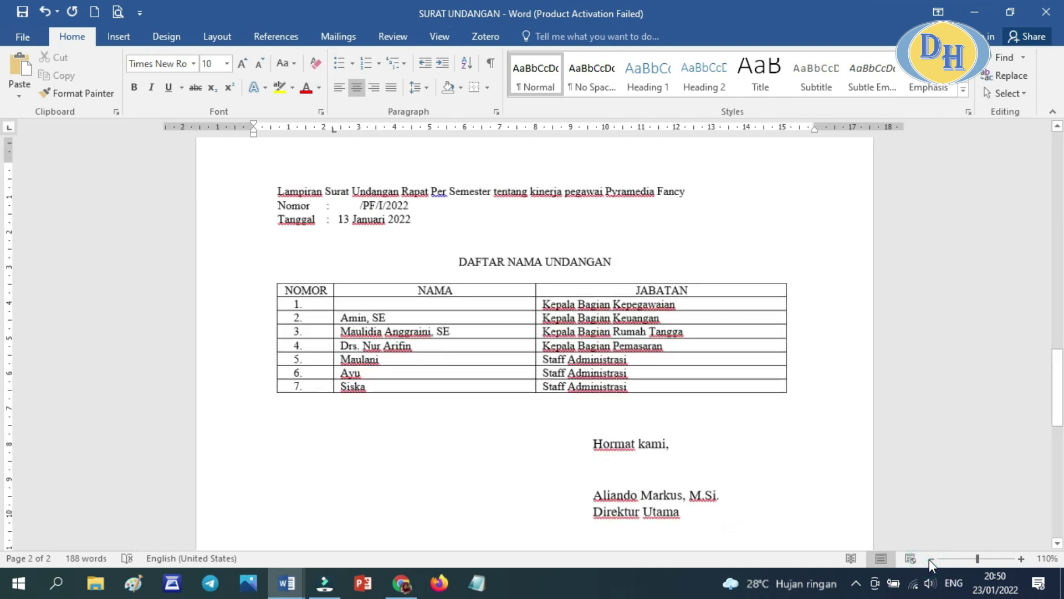
{"action": "left_click", "coordinate": [929, 560]}
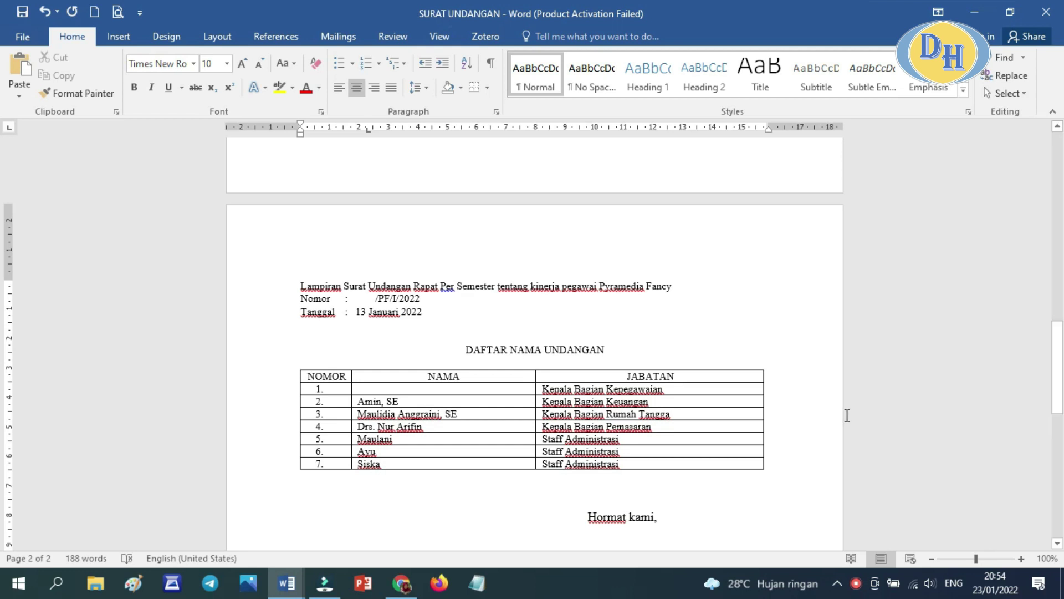
{"action": "scroll", "coordinate": [665, 397], "scroll_direction": "up", "scroll_amount": 2}
{"action": "scroll", "coordinate": [666, 394], "scroll_direction": "down", "scroll_amount": 8}
{"action": "scroll", "coordinate": [667, 394], "scroll_direction": "up", "scroll_amount": 8}
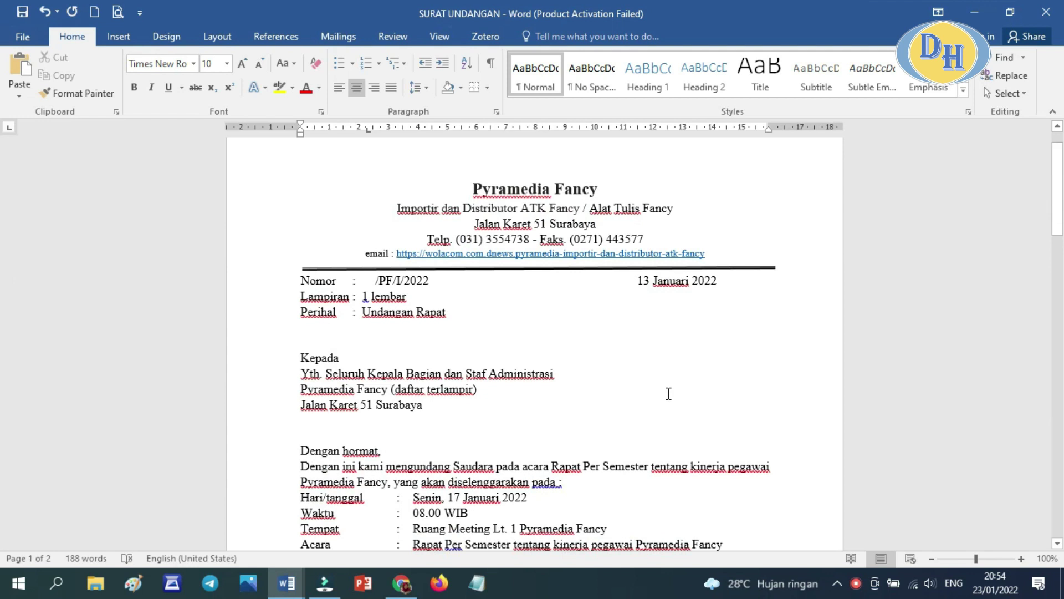
{"action": "scroll", "coordinate": [668, 394], "scroll_direction": "down", "scroll_amount": 13}
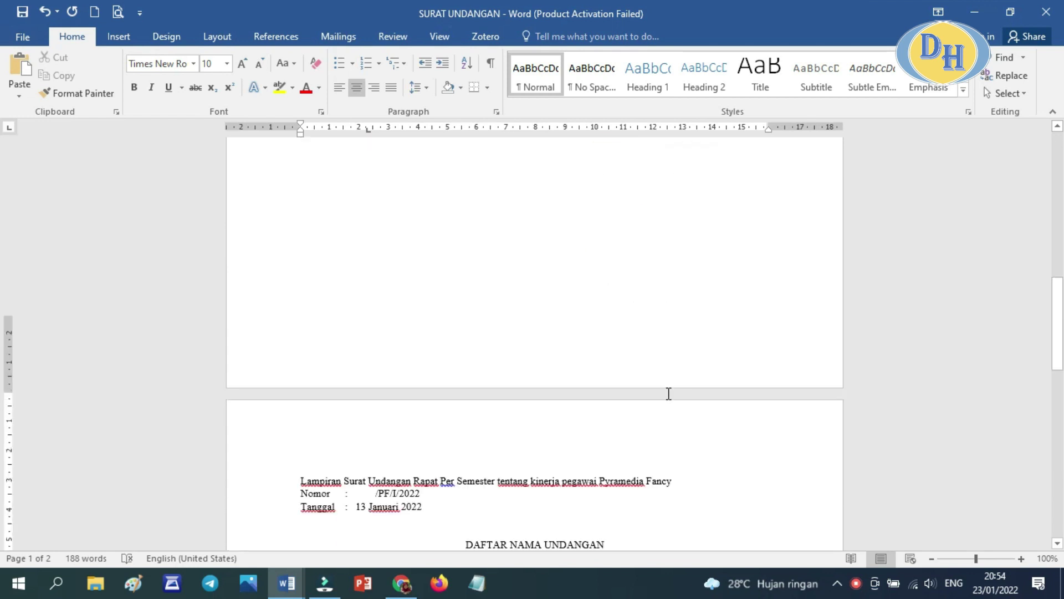
{"action": "scroll", "coordinate": [666, 393], "scroll_direction": "down", "scroll_amount": 2}
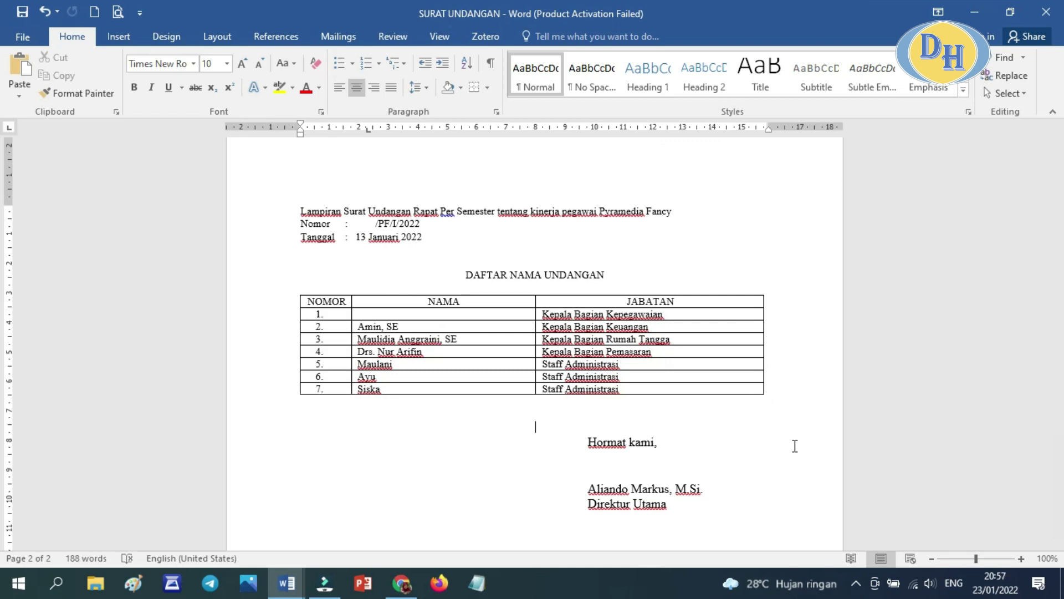
Save the SURAT UNDANGAN document and look over its attachment page
{"action": "left_click", "coordinate": [23, 13]}
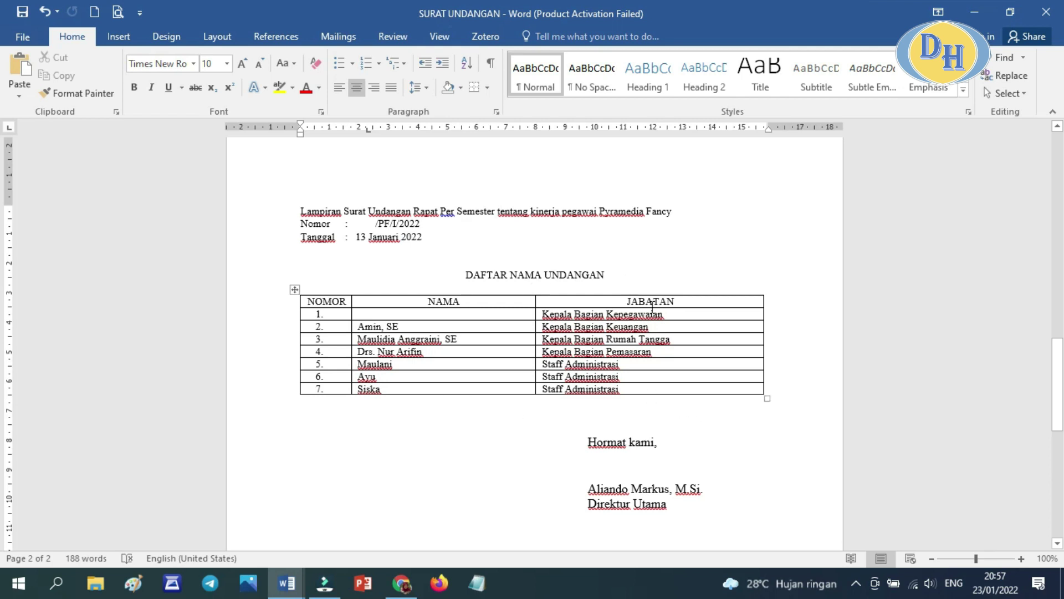
{"action": "scroll", "coordinate": [608, 370], "scroll_direction": "up", "scroll_amount": 2}
{"action": "scroll", "coordinate": [608, 372], "scroll_direction": "up", "scroll_amount": 6}
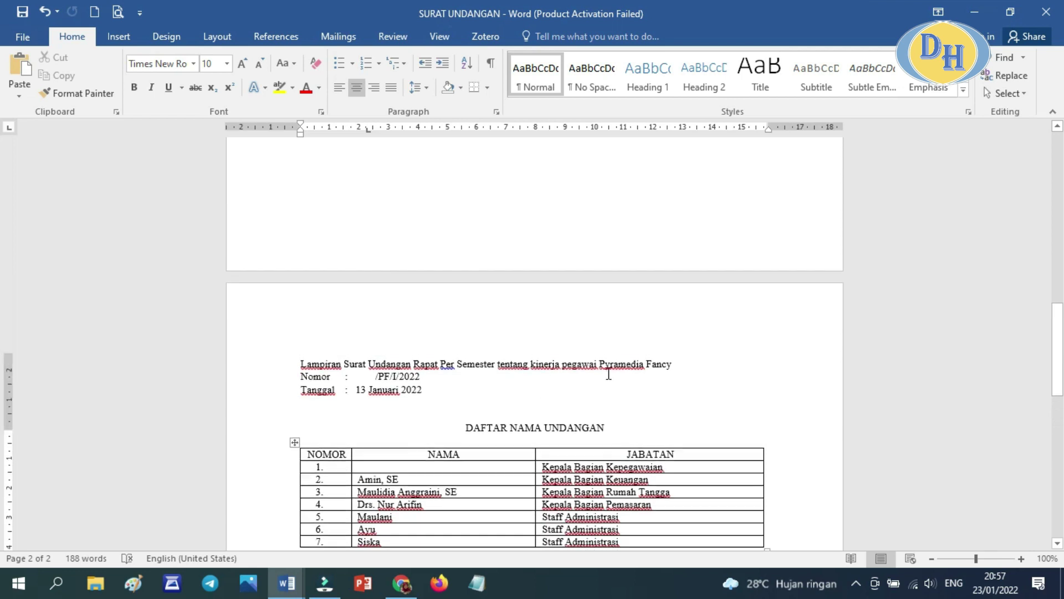
{"action": "scroll", "coordinate": [608, 372], "scroll_direction": "down", "scroll_amount": 5}
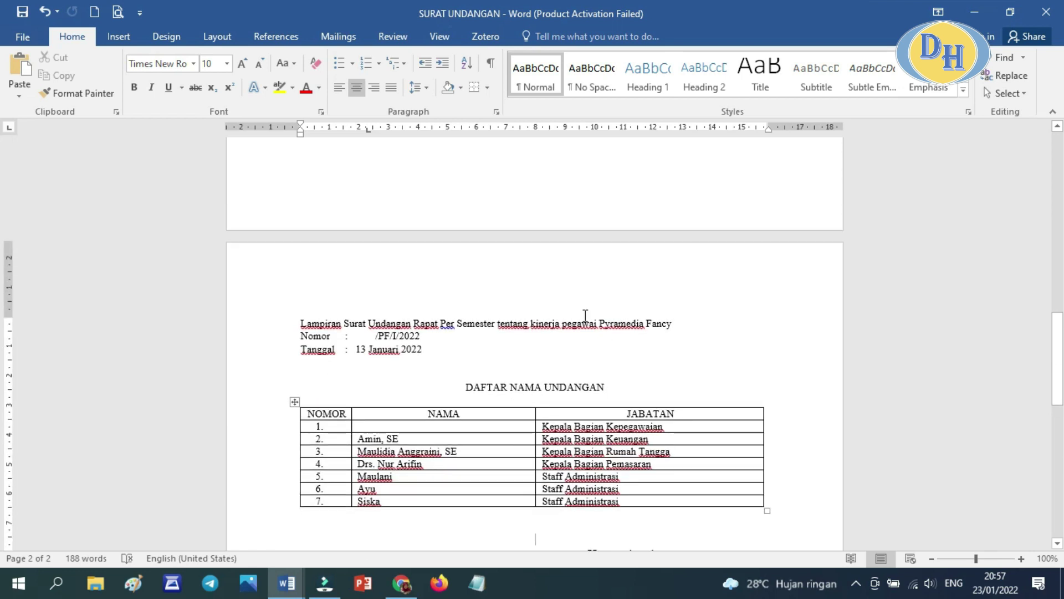
Open the print settings for the invitation and set the pages to print to 1
{"action": "left_click", "coordinate": [24, 38]}
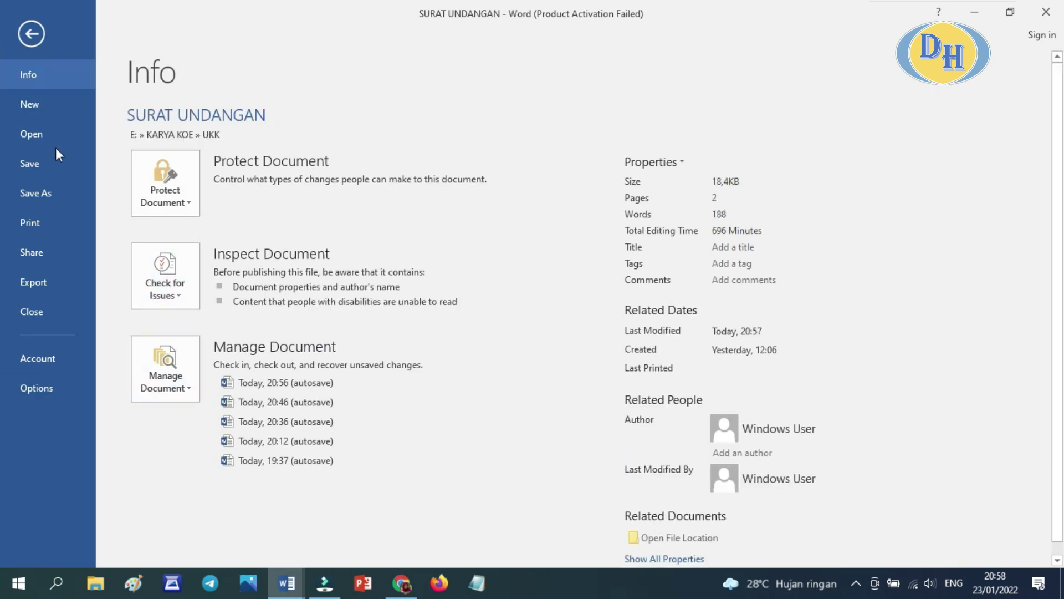
{"action": "left_click", "coordinate": [37, 223]}
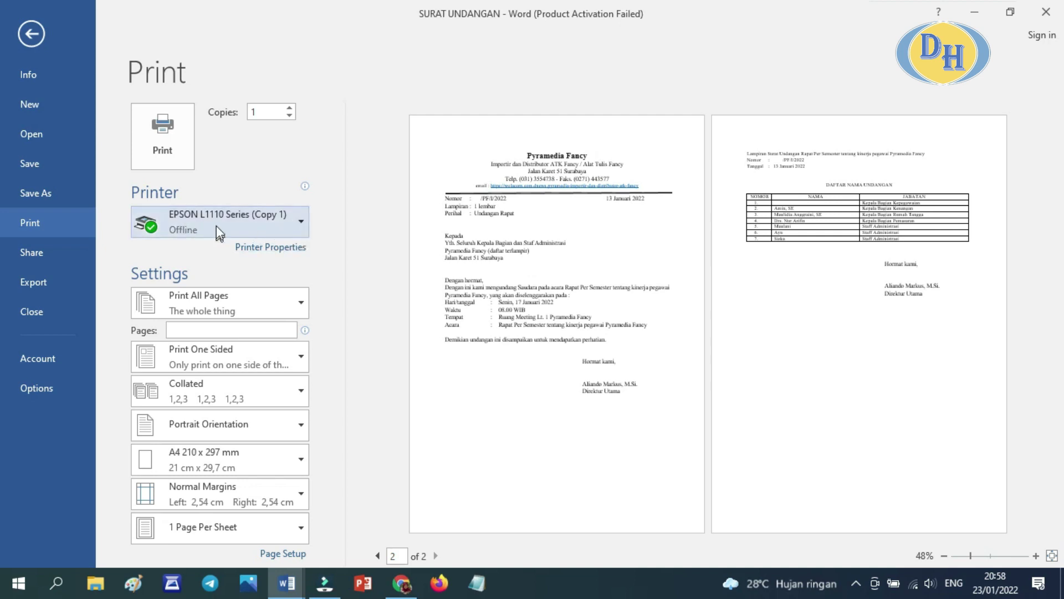
{"action": "mouse_move", "coordinate": [231, 234]}
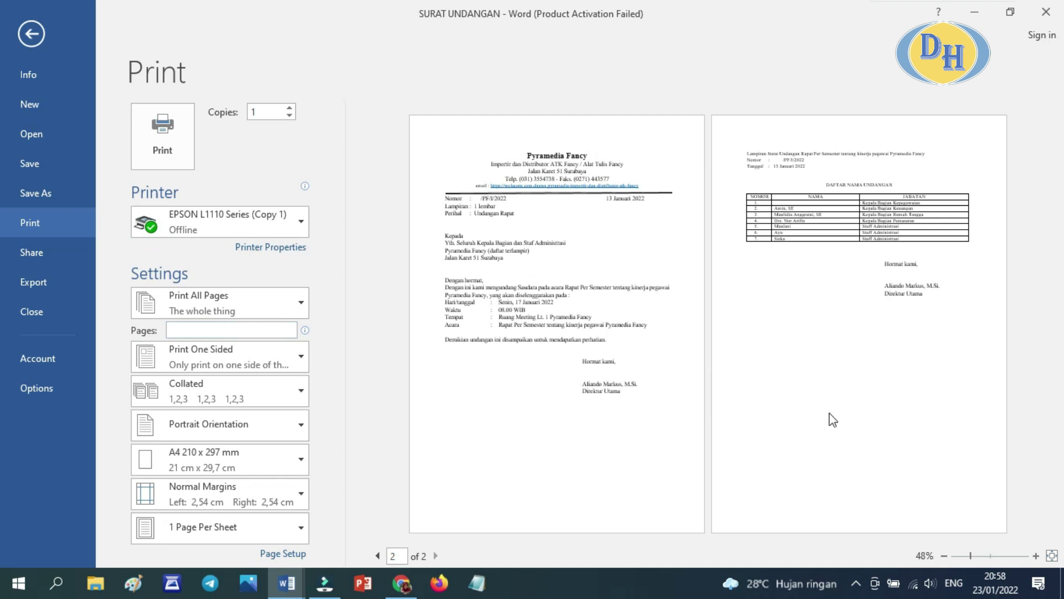
{"action": "left_click", "coordinate": [213, 329]}
{"action": "type", "text": "1"}
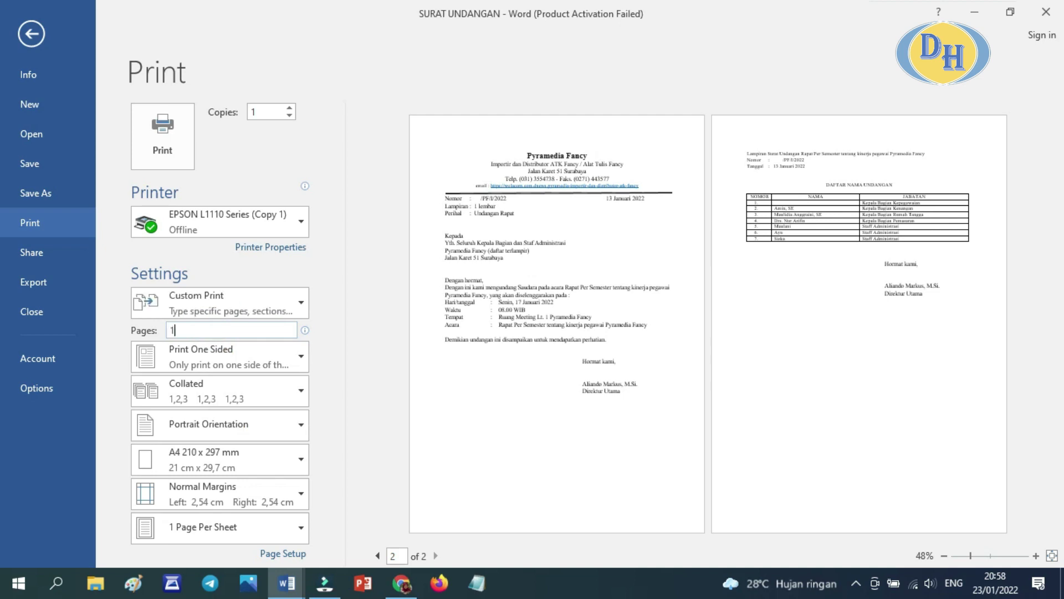